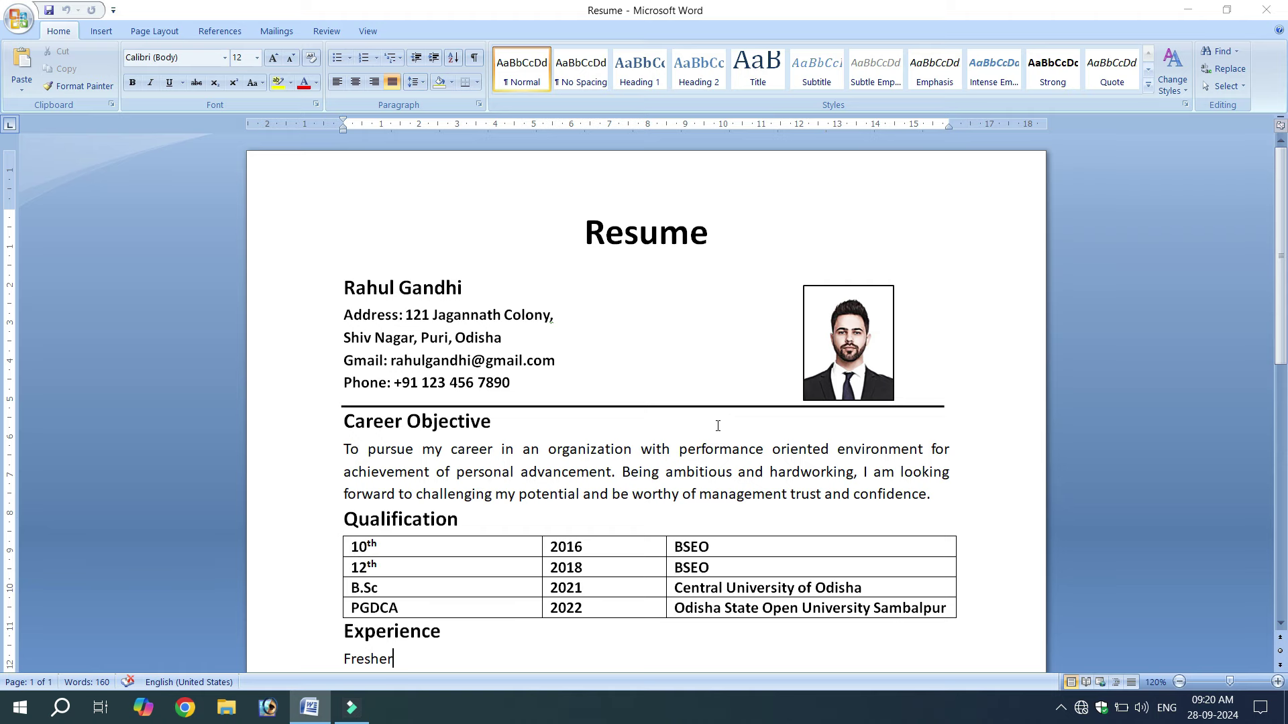
- Create a new blank document (Document2) from the Office button's New dialog
scroll(716, 426, "down", 1)
scroll(710, 432, "down", 1)
scroll(704, 440, "down", 2)
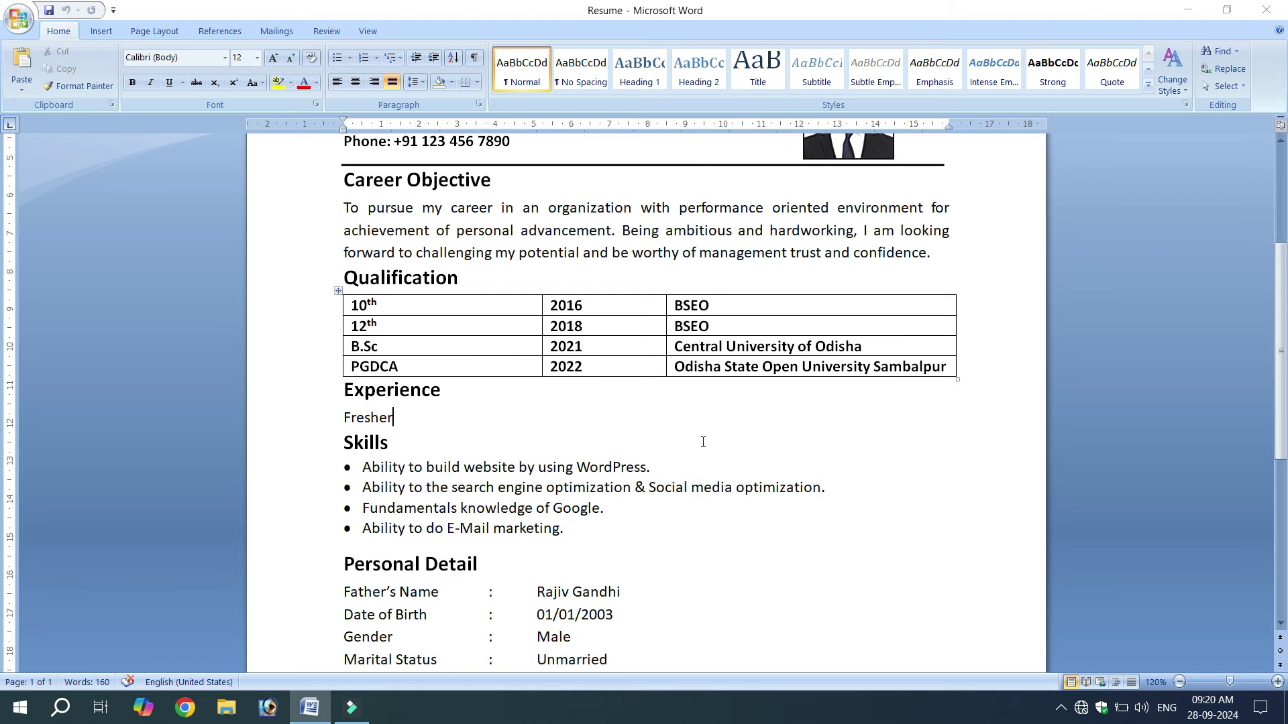
scroll(702, 442, "down", 3)
scroll(708, 431, "down", 2)
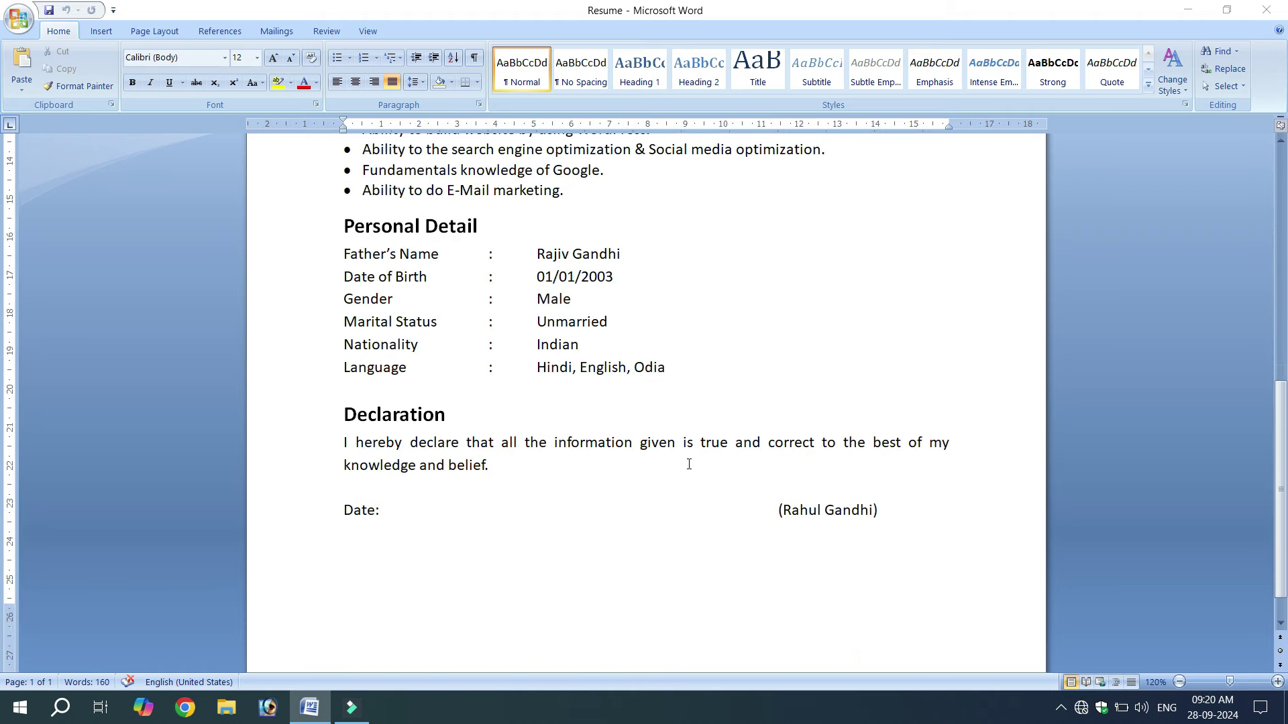
scroll(688, 464, "up", 10)
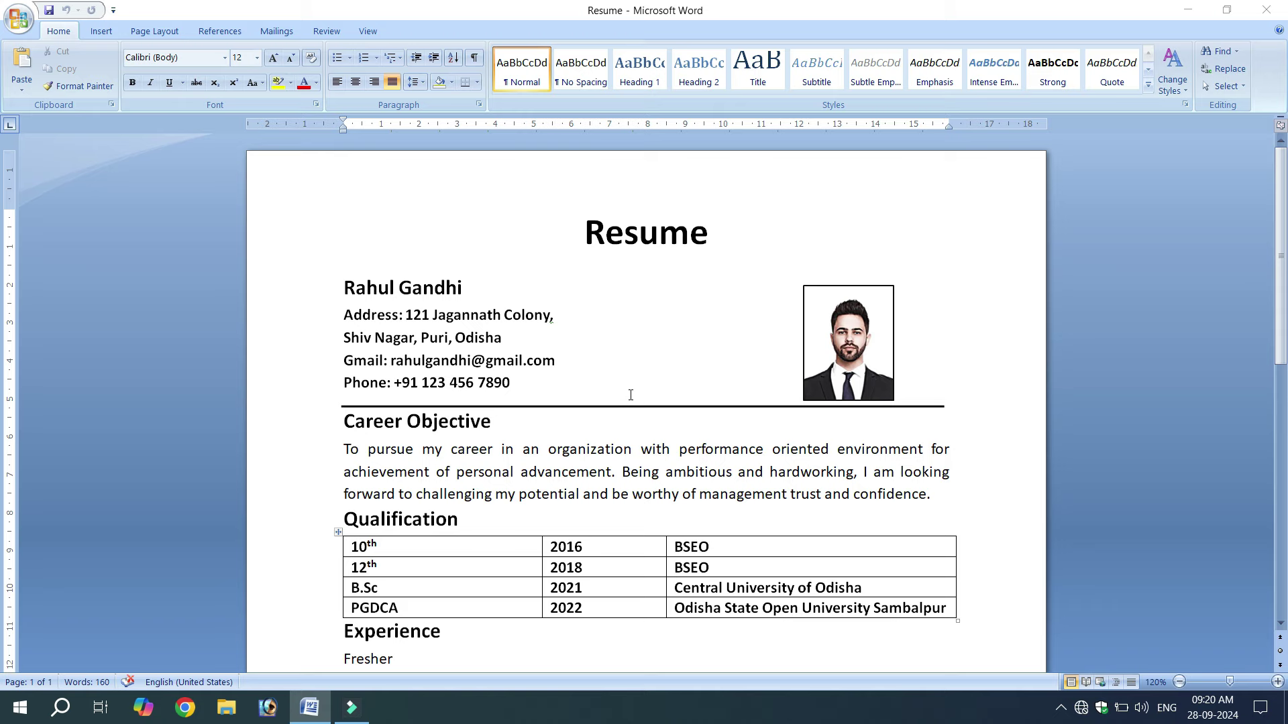
left_click(18, 18)
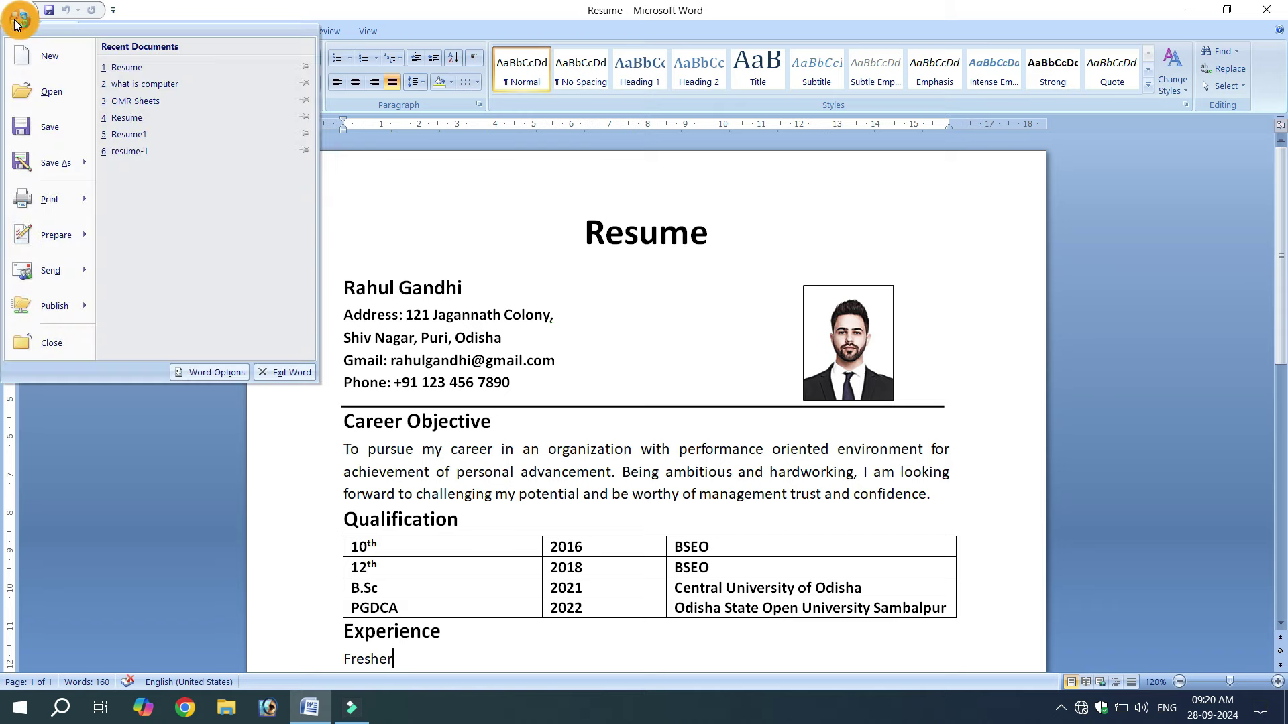
left_click(51, 68)
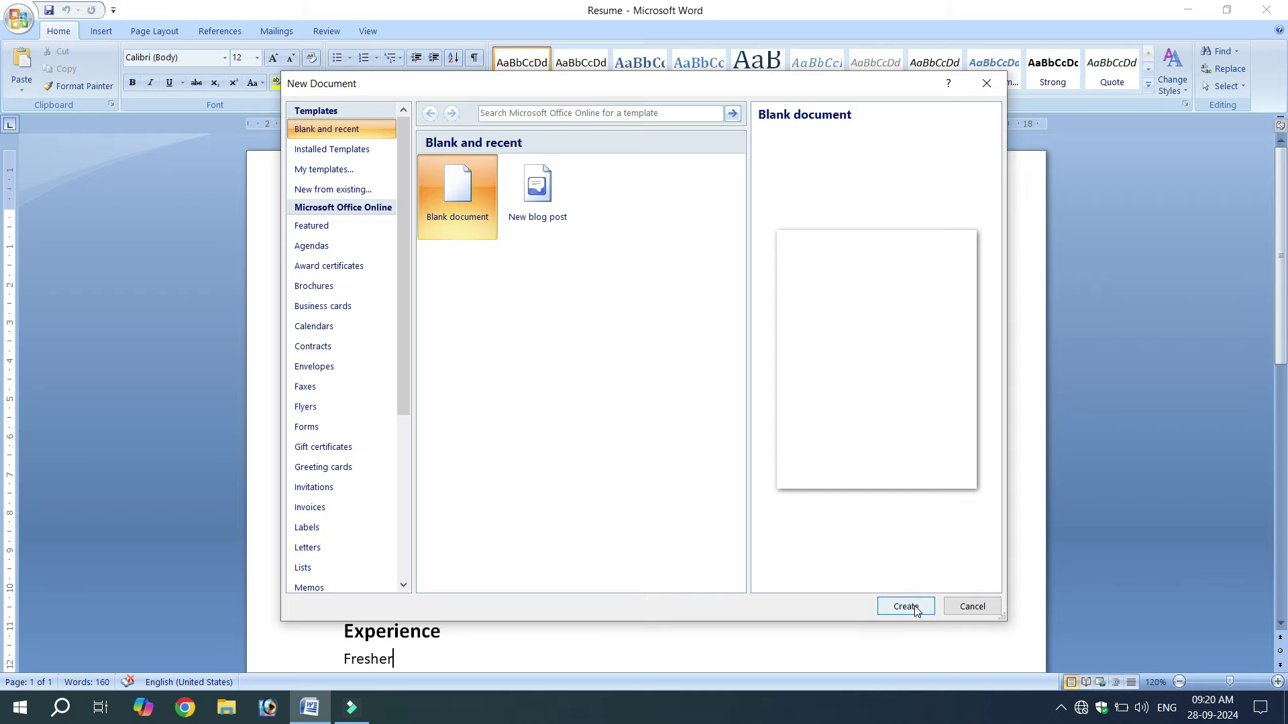
left_click(913, 606)
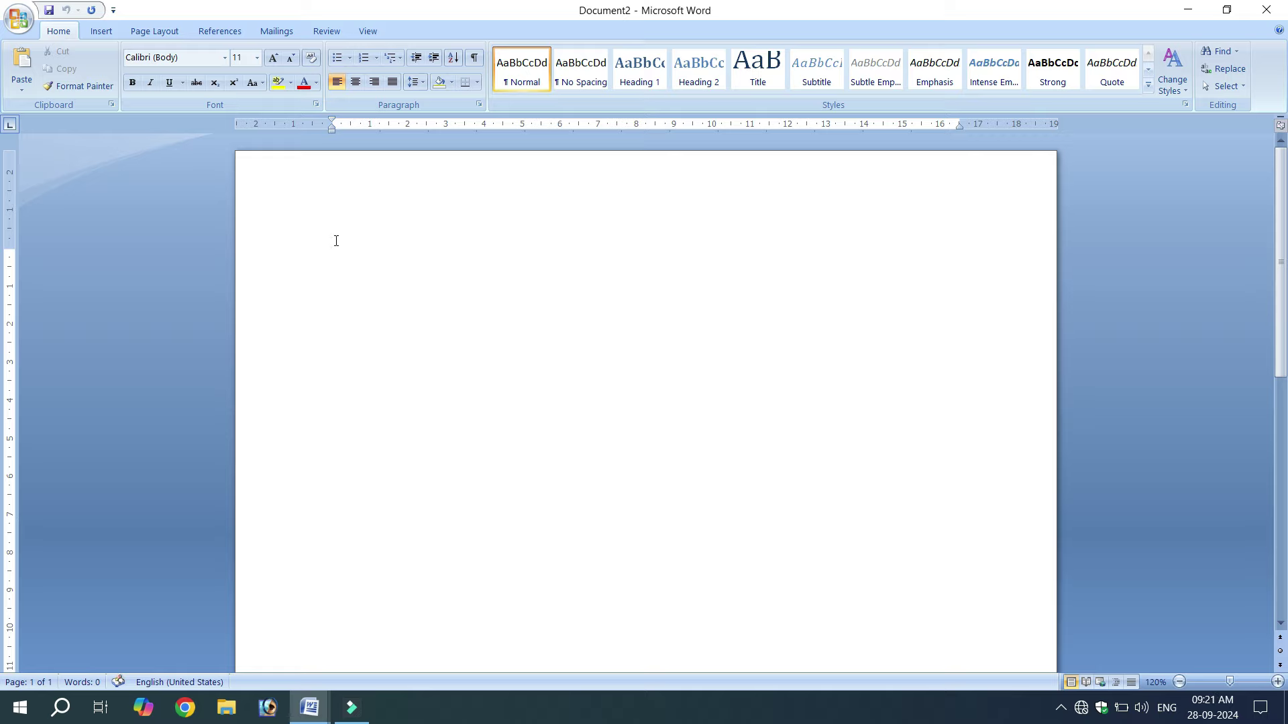
- Set the page's paper size to A4 on the Page Layout tab
left_click(143, 37)
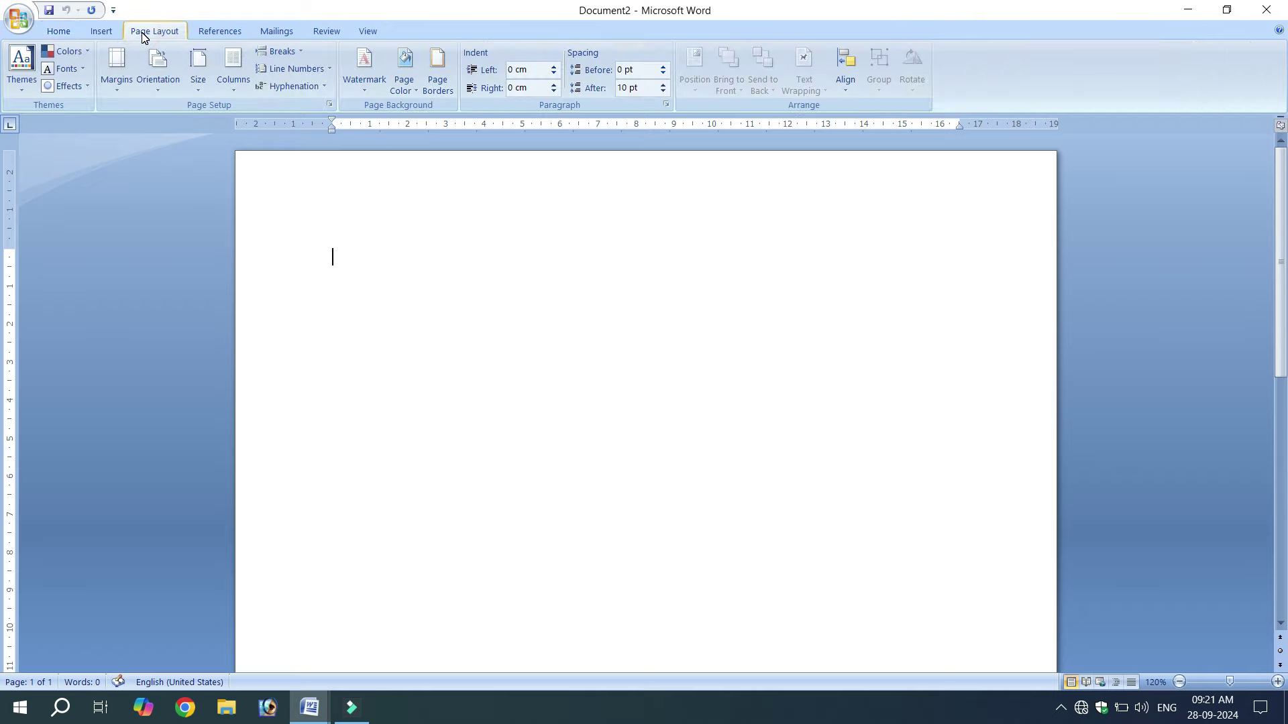
left_click(195, 91)
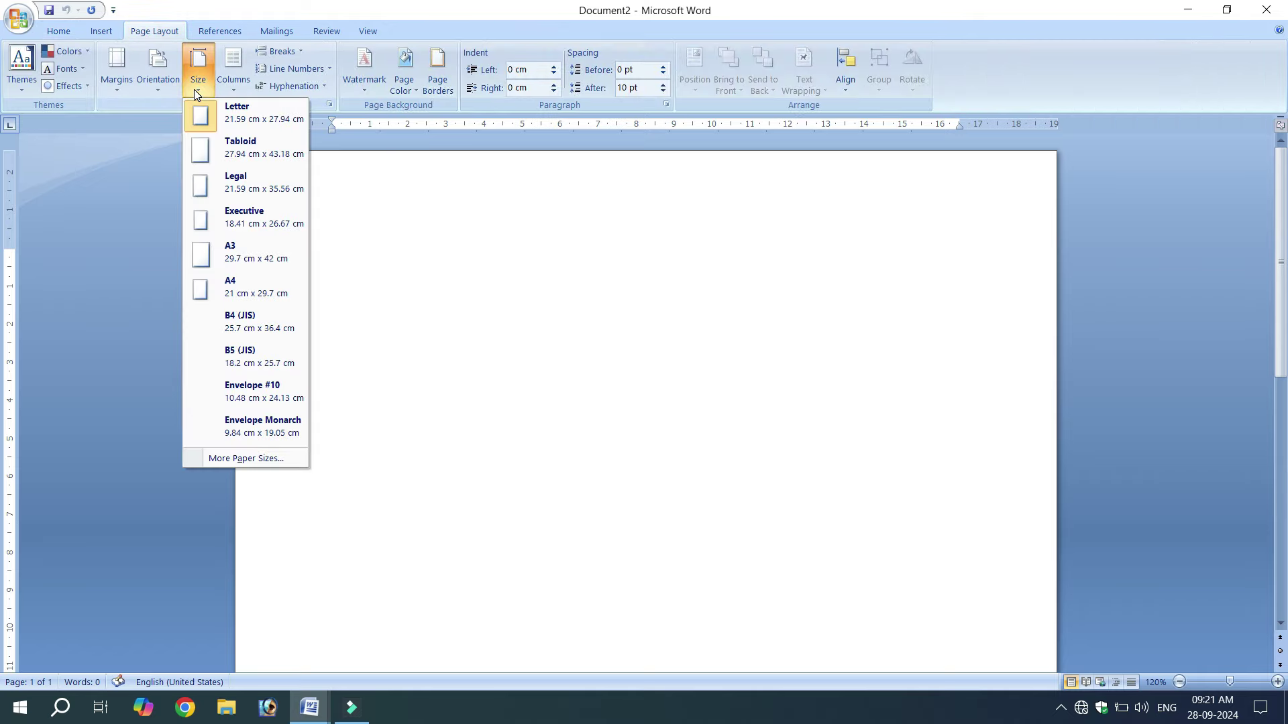
left_click(253, 291)
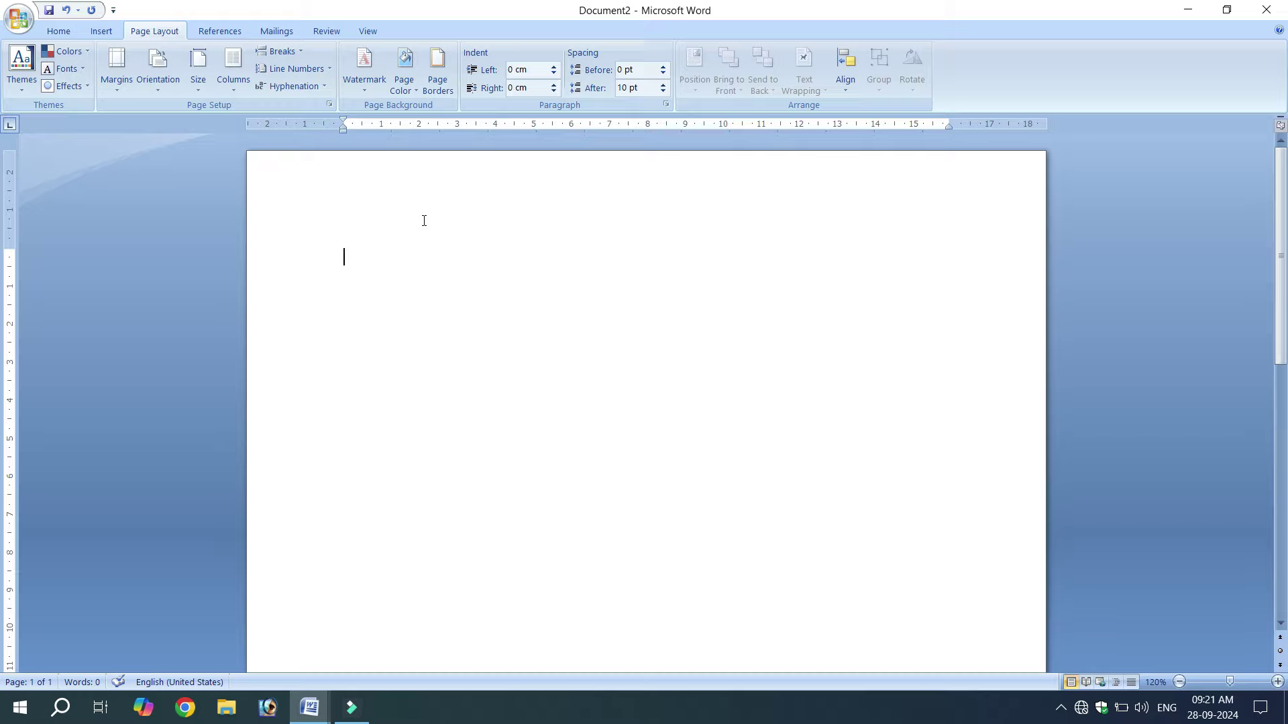
- Drag the top margin marker on the vertical ruler upward to shrink the top margin
scroll(424, 221, "up", 2)
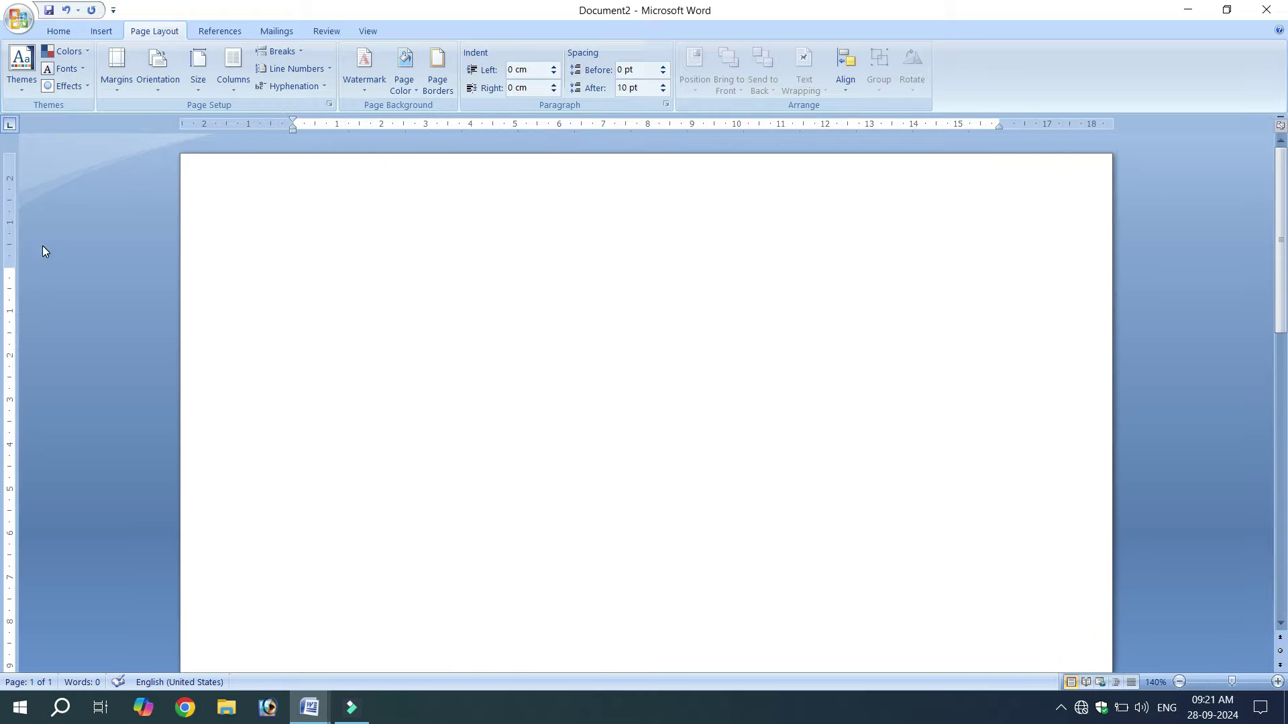
left_click_drag(4, 268, 6, 213)
left_click(10, 221)
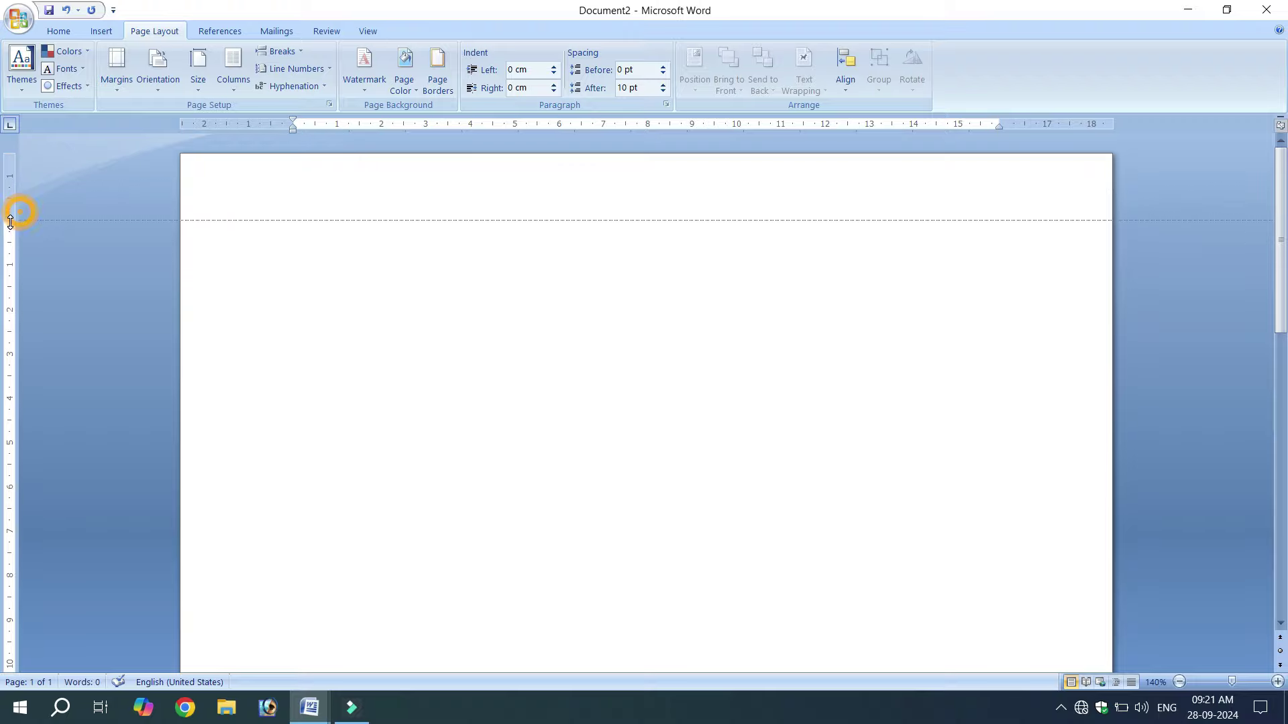
left_click_drag(10, 221, 10, 221)
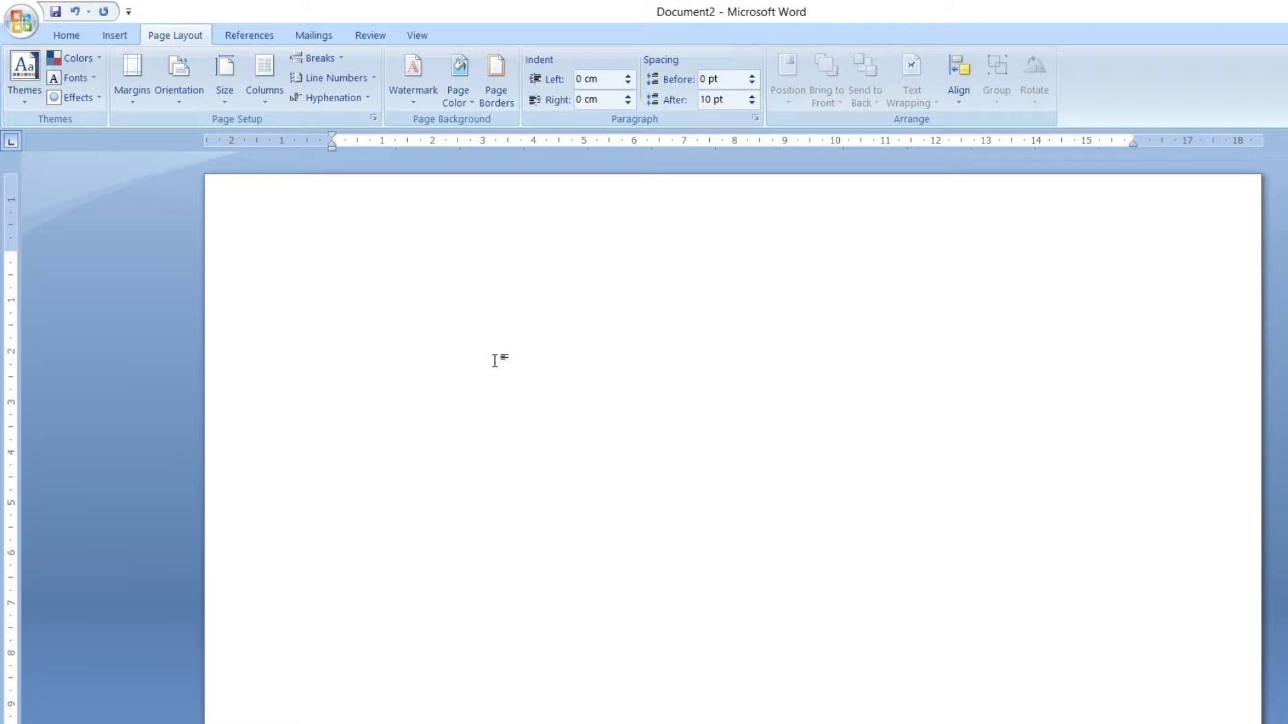
- Type 'Resume' and make it bold at 24 pt
type("resum")
type("e")
left_click_drag(405, 261, 327, 261)
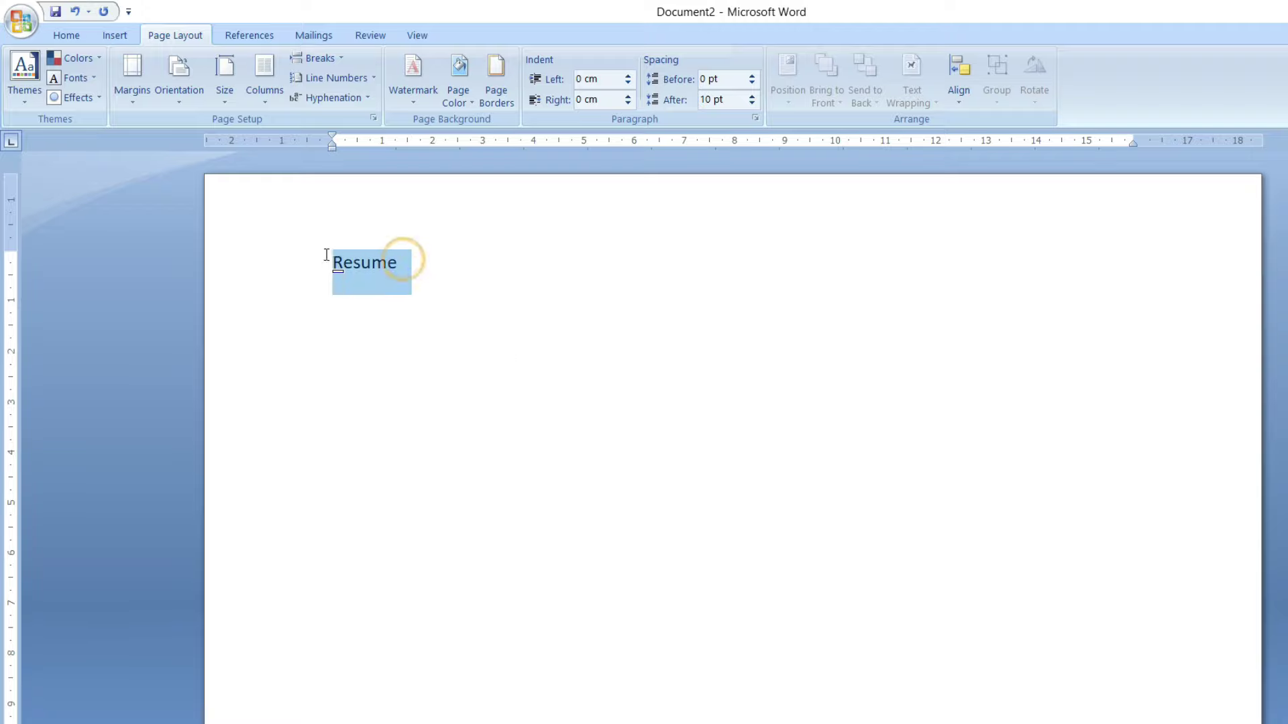
left_click(333, 230)
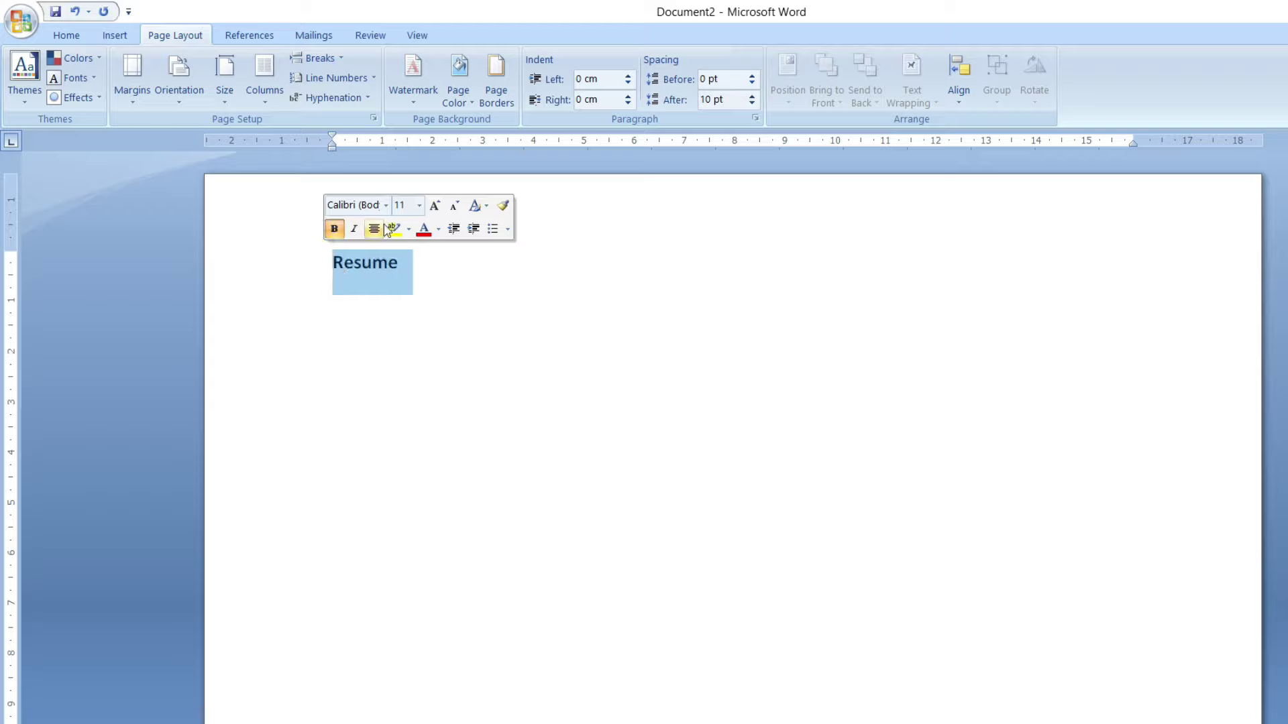
left_click(437, 210)
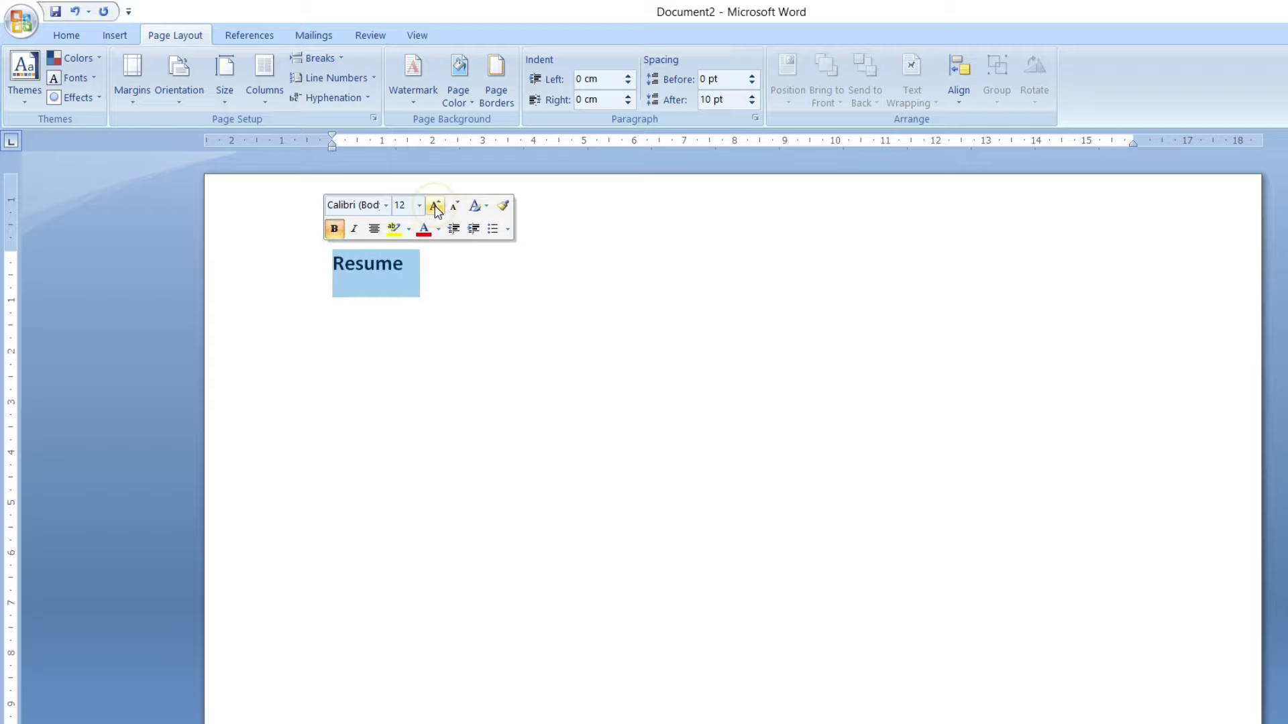
left_click(436, 210)
triple_click(436, 210)
triple_click(436, 209)
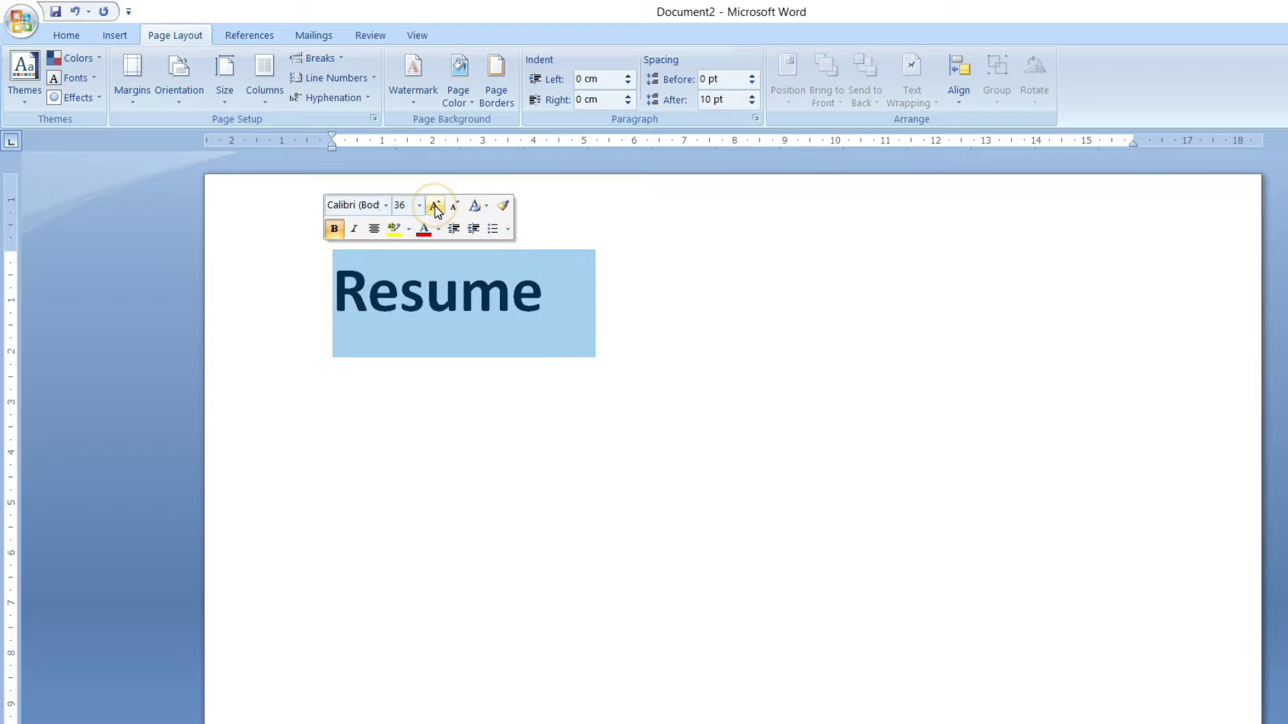
left_click(451, 208)
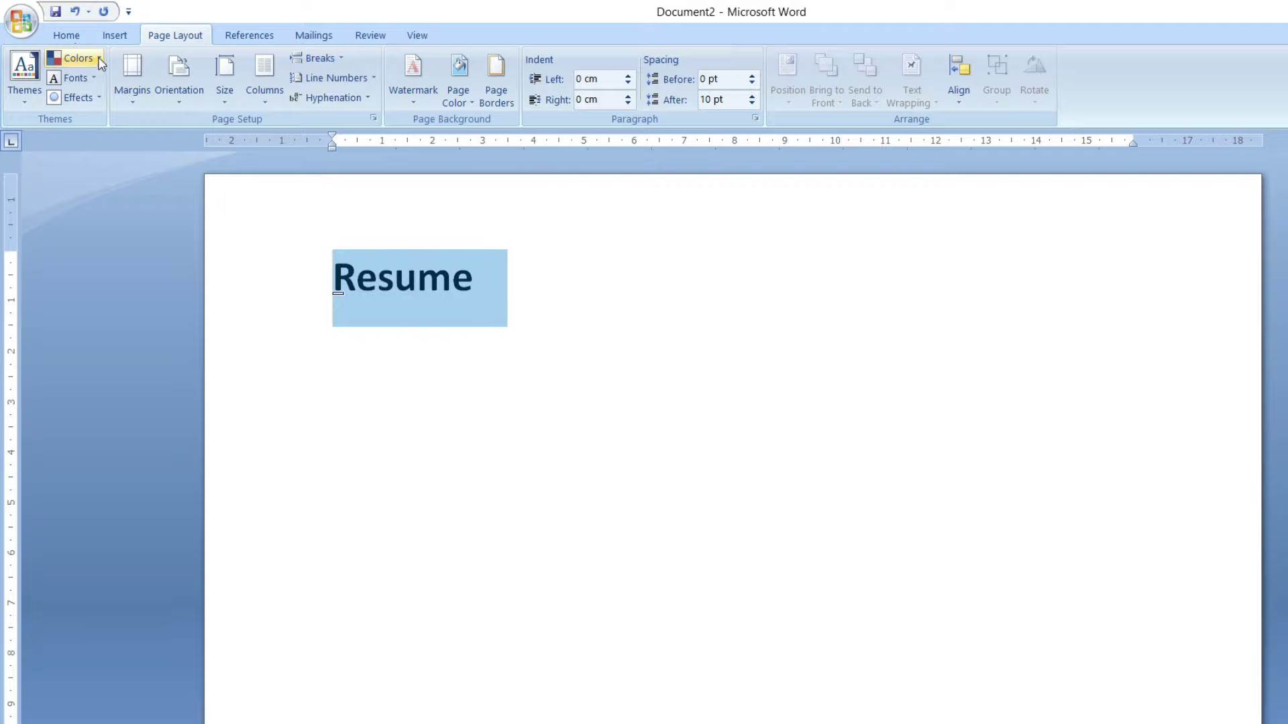
- Centre the Resume heading and left-align the new line below it
left_click(70, 35)
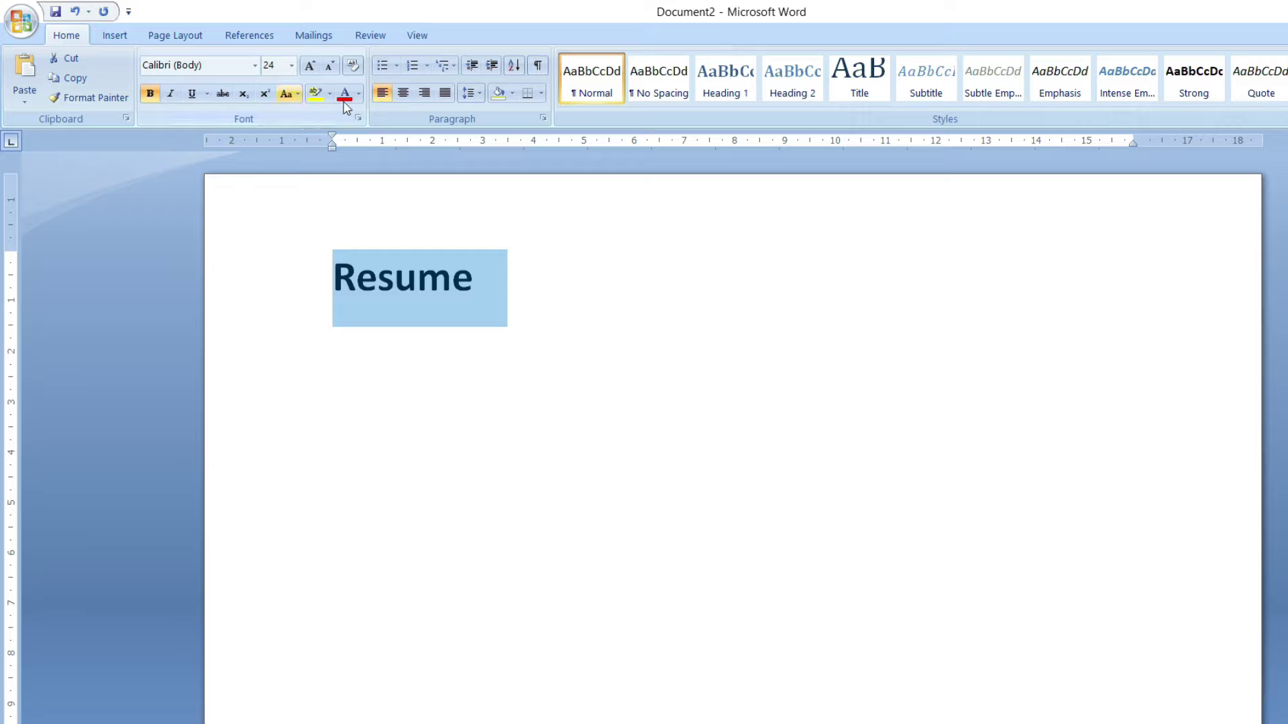
left_click(403, 94)
left_click(816, 291)
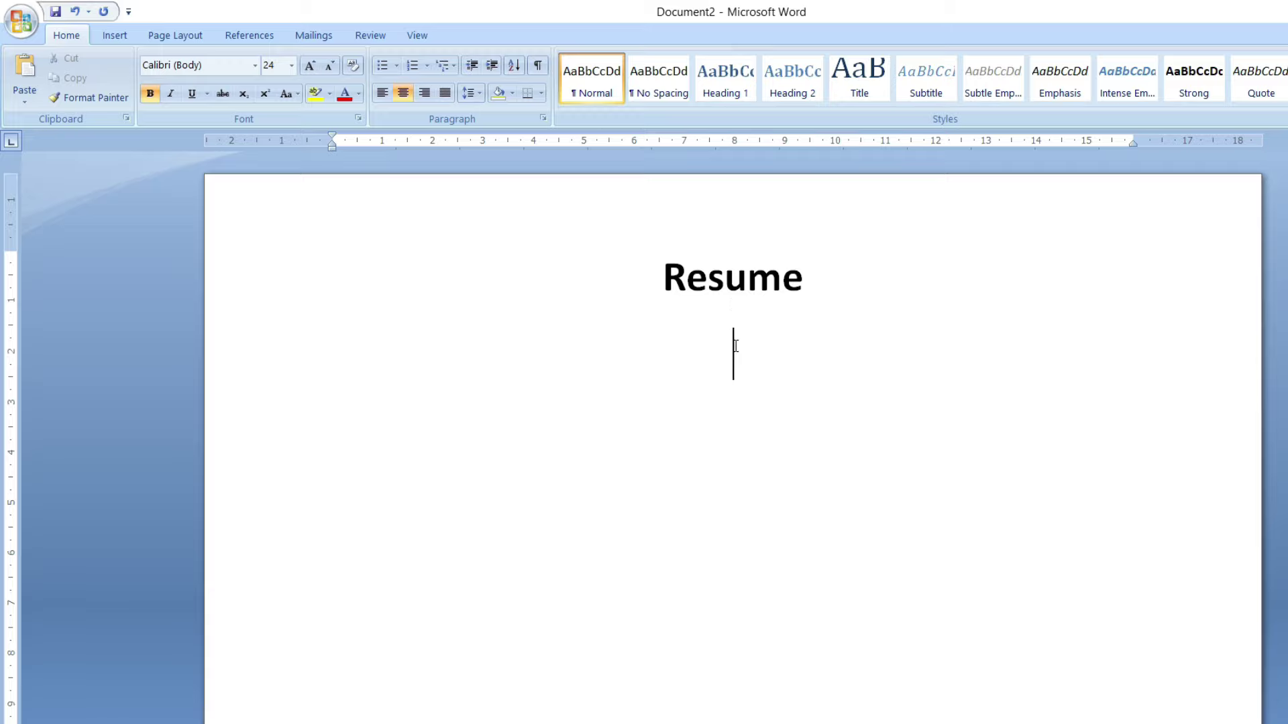
left_click(383, 97)
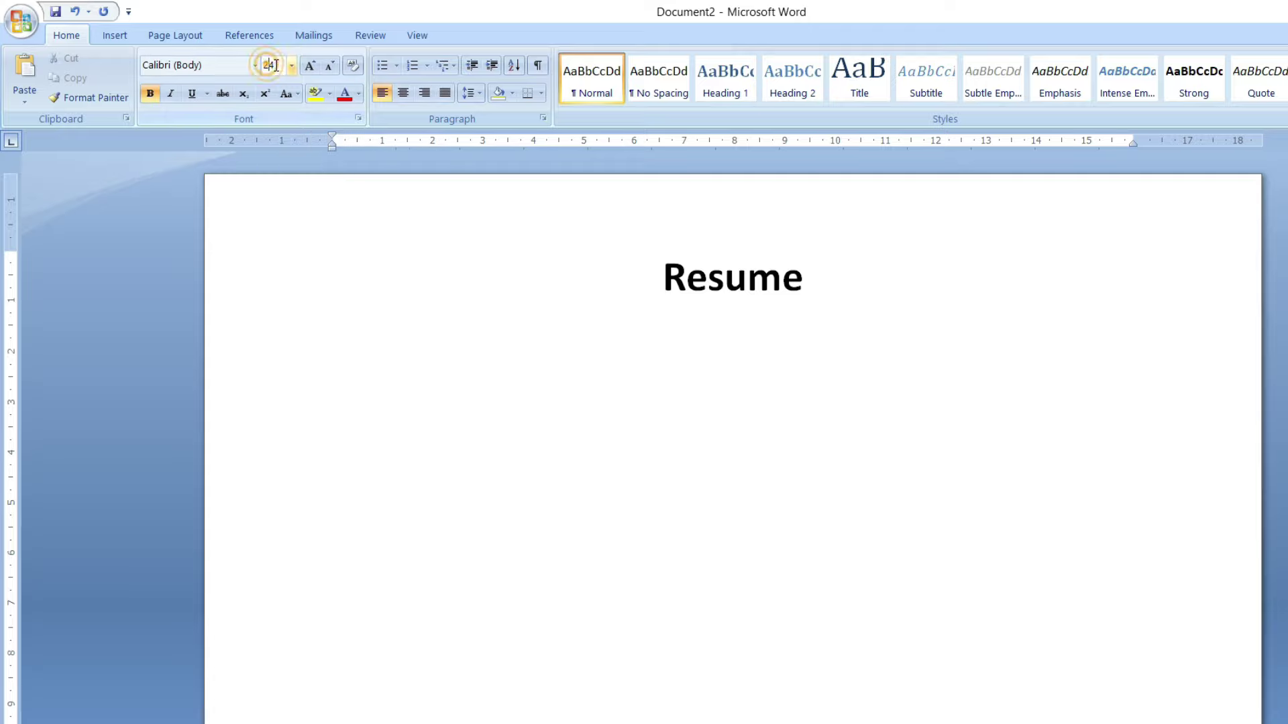
- Type the applicant's full name in a smaller font and start a new line
left_click(330, 65)
left_click(330, 65)
left_click(330, 65)
left_click(329, 65)
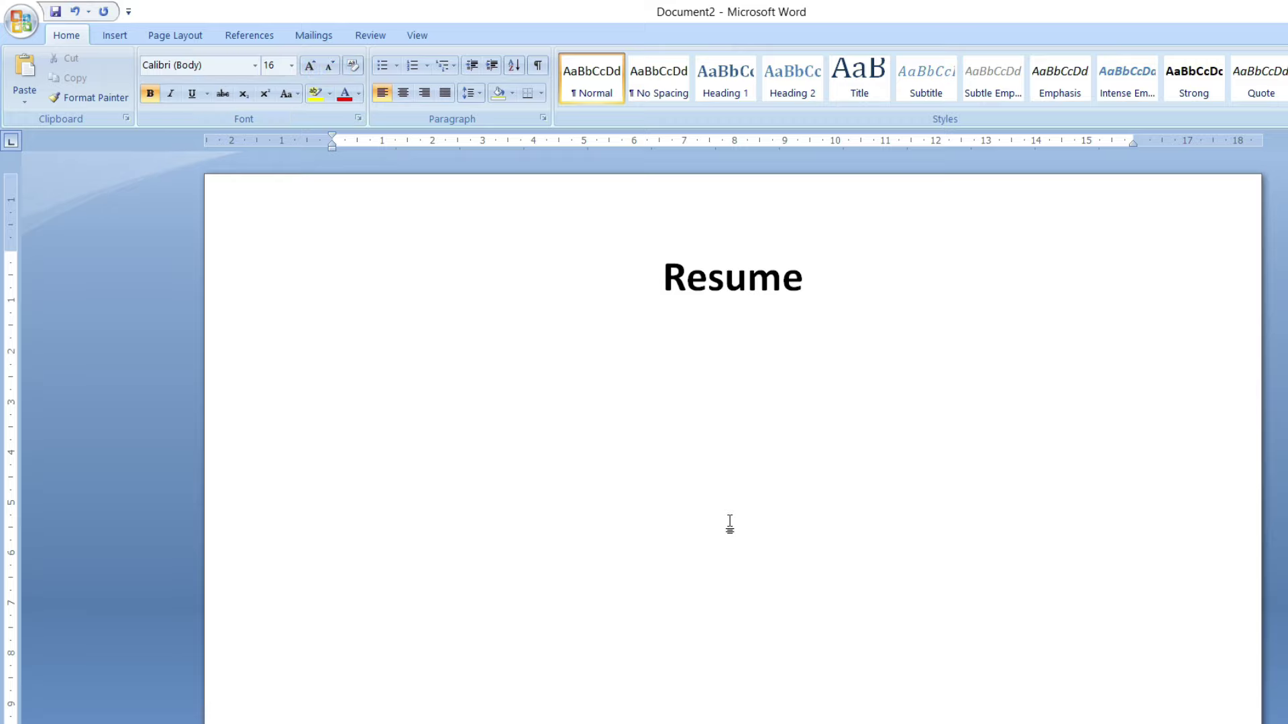
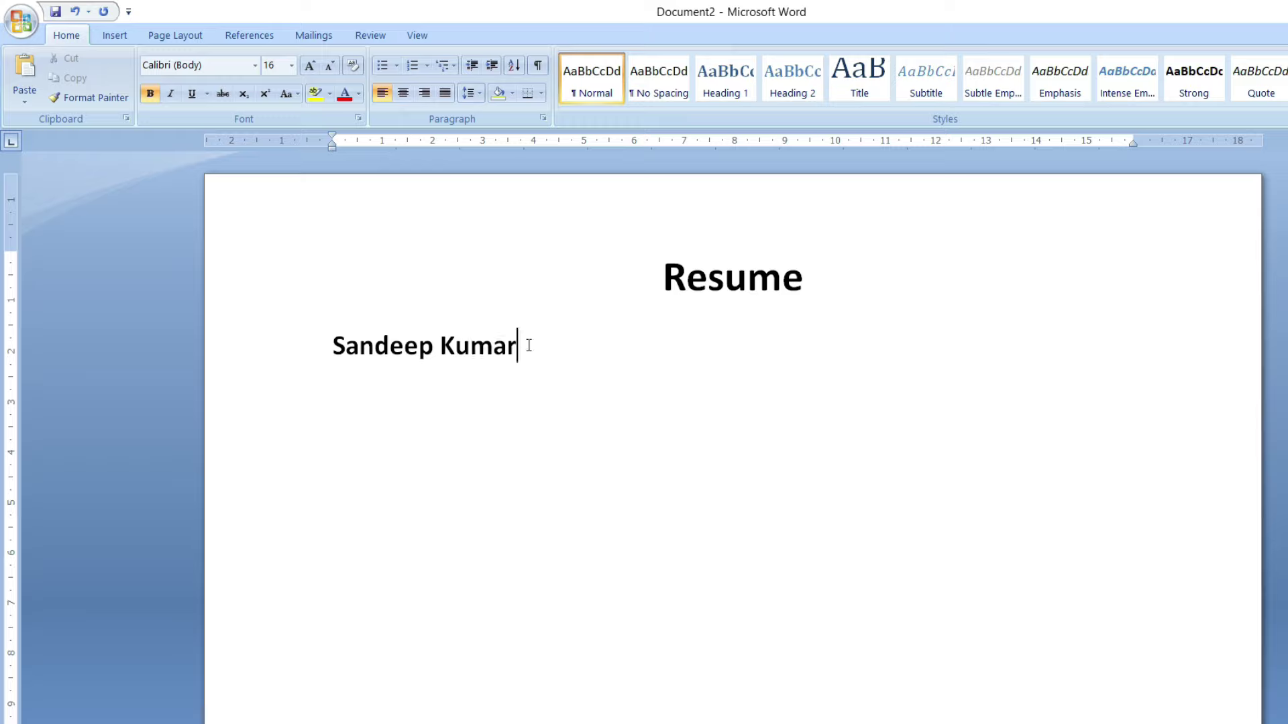
key("Return")
- At 12 pt, add the two-line postal address, the Gmail address and the Phone line with number
left_click(331, 65)
left_click(331, 65)
type("Ad")
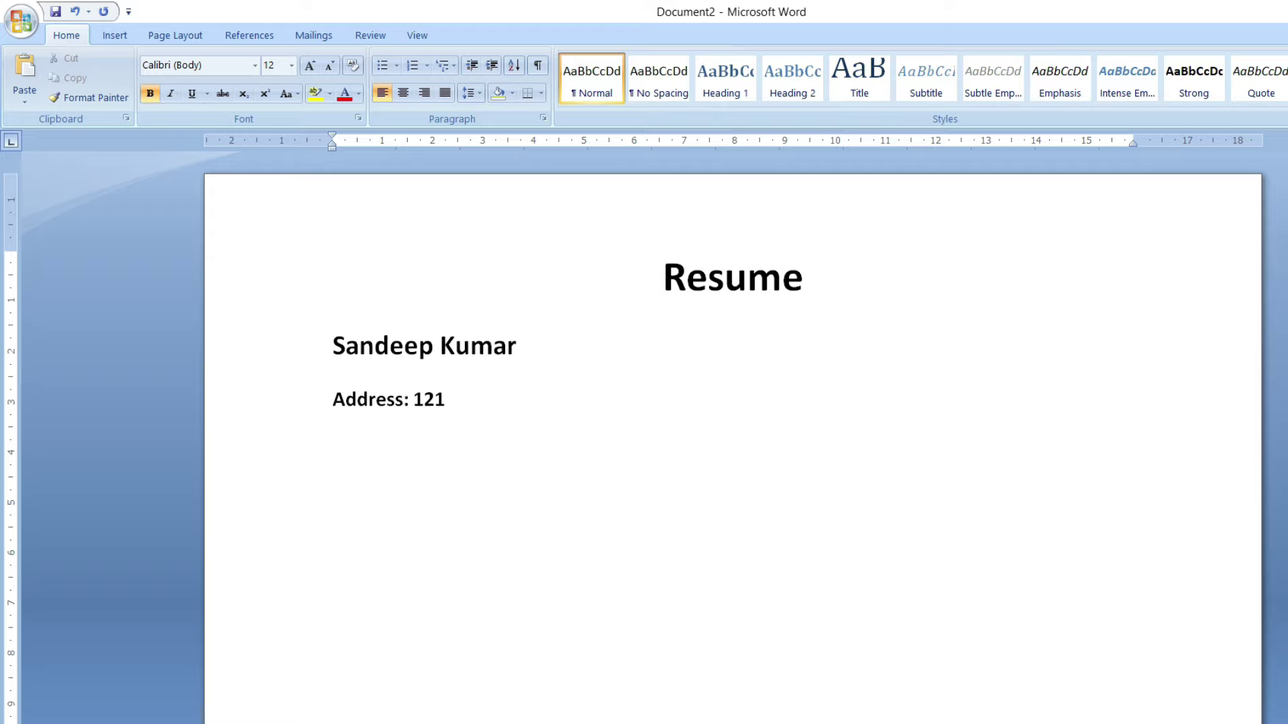
key("Return")
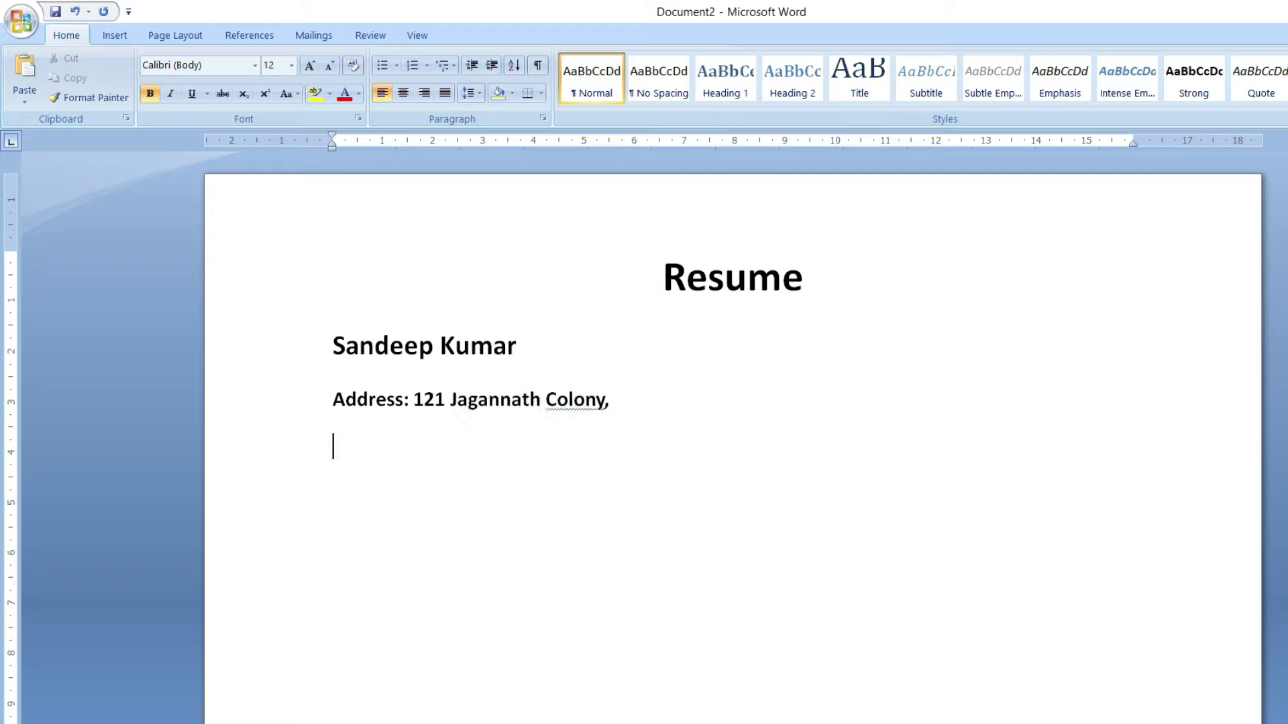
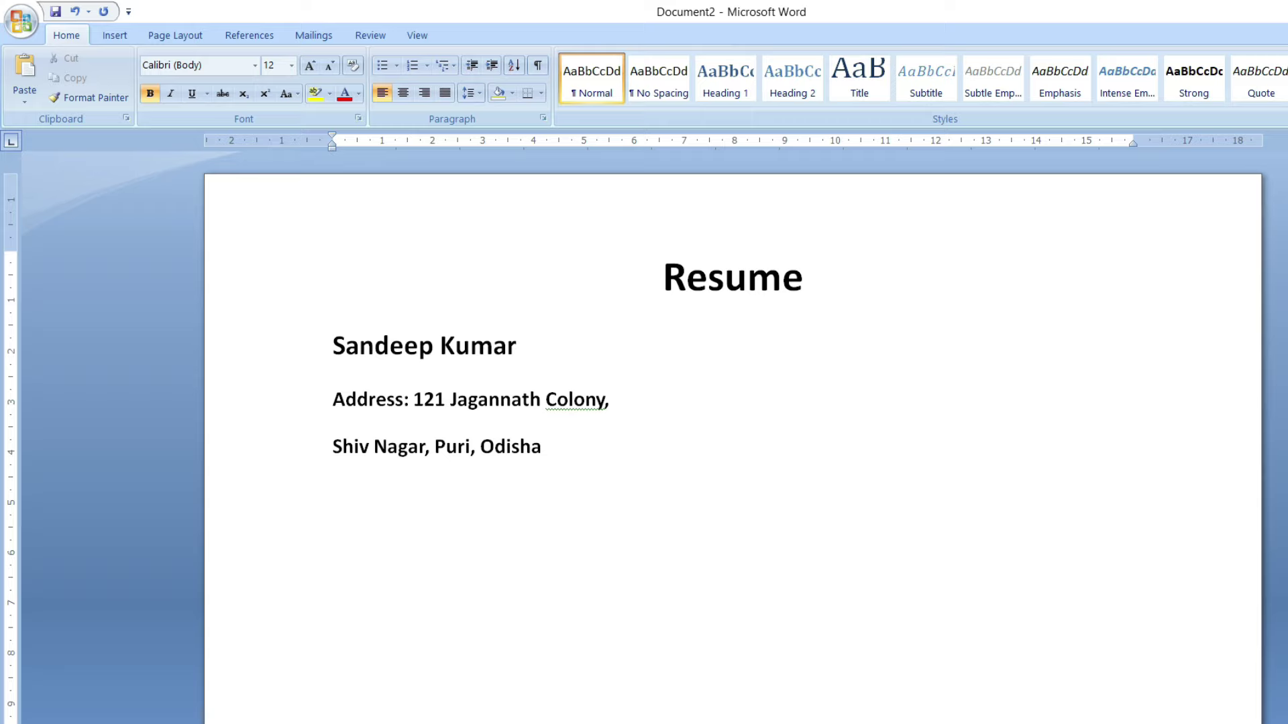
type("Gmail:")
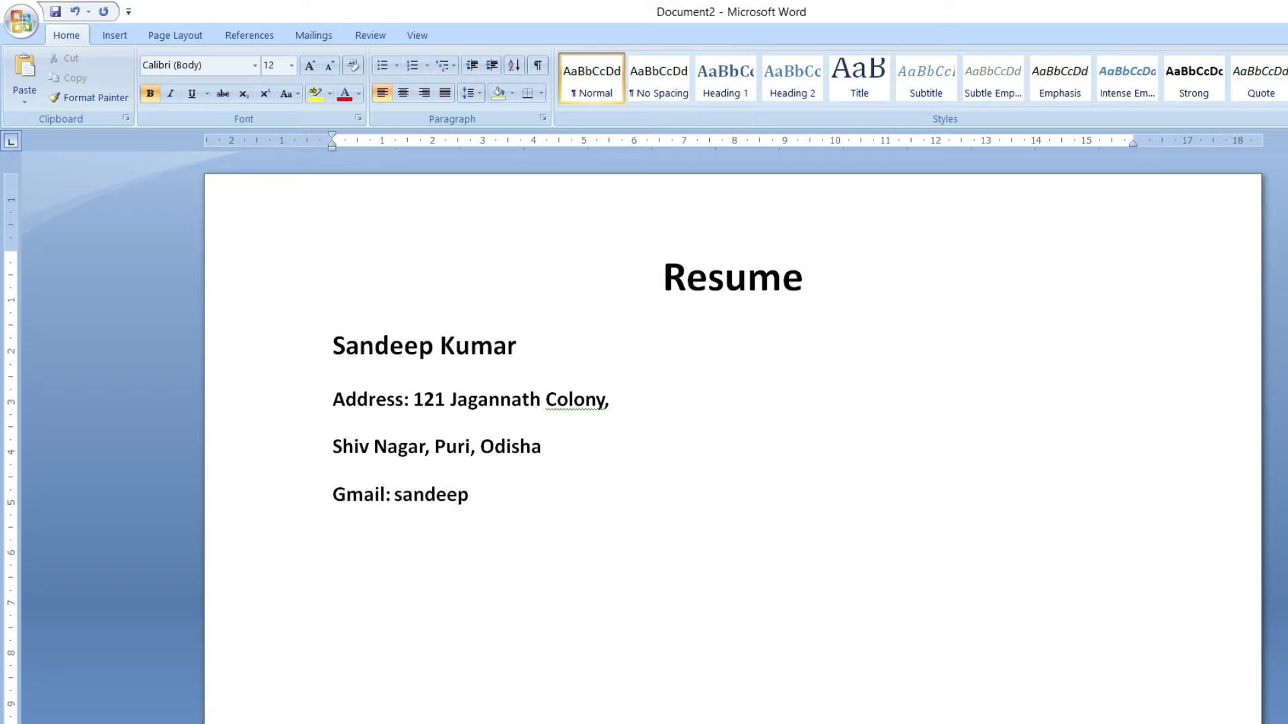
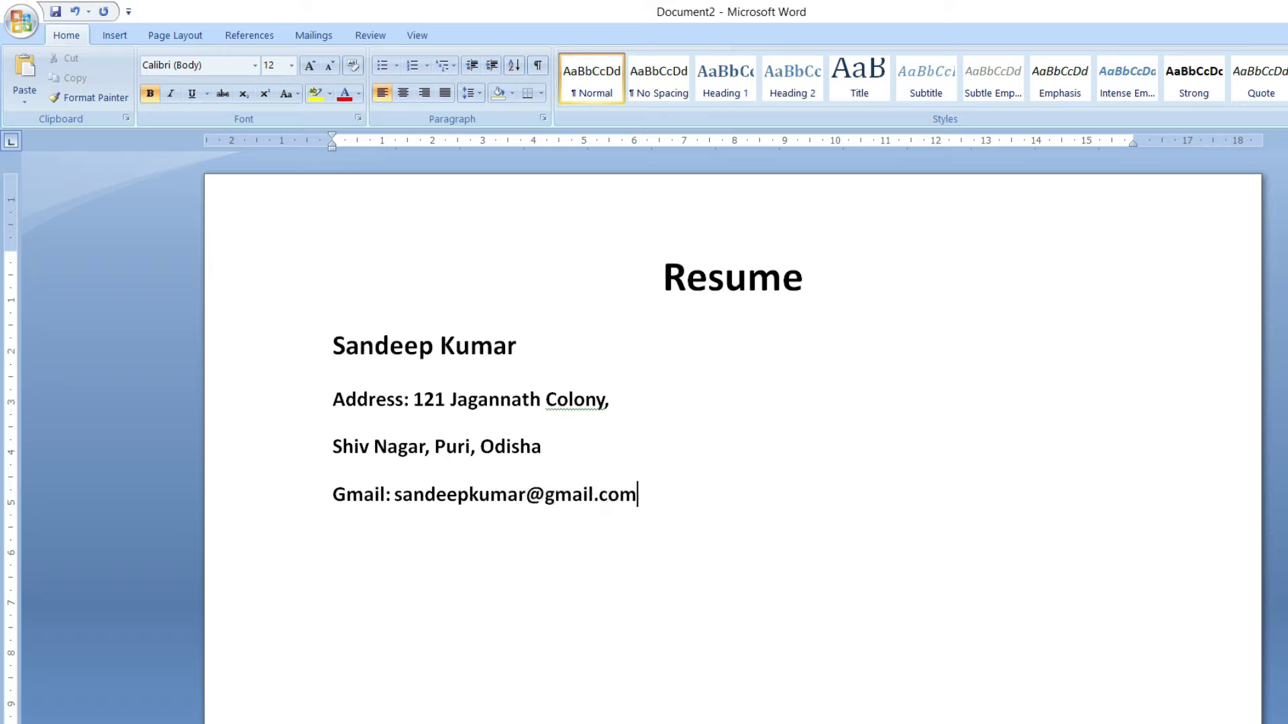
key("Return")
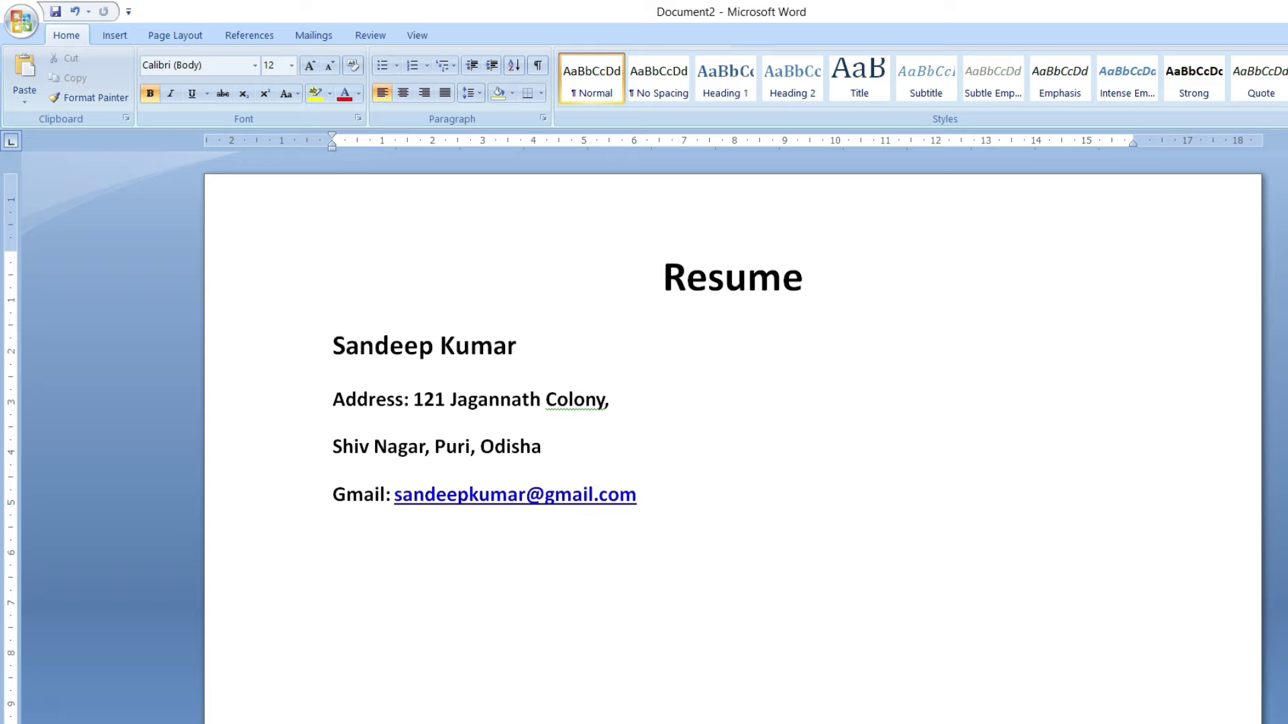
type("Pho")
type("ne: +91")
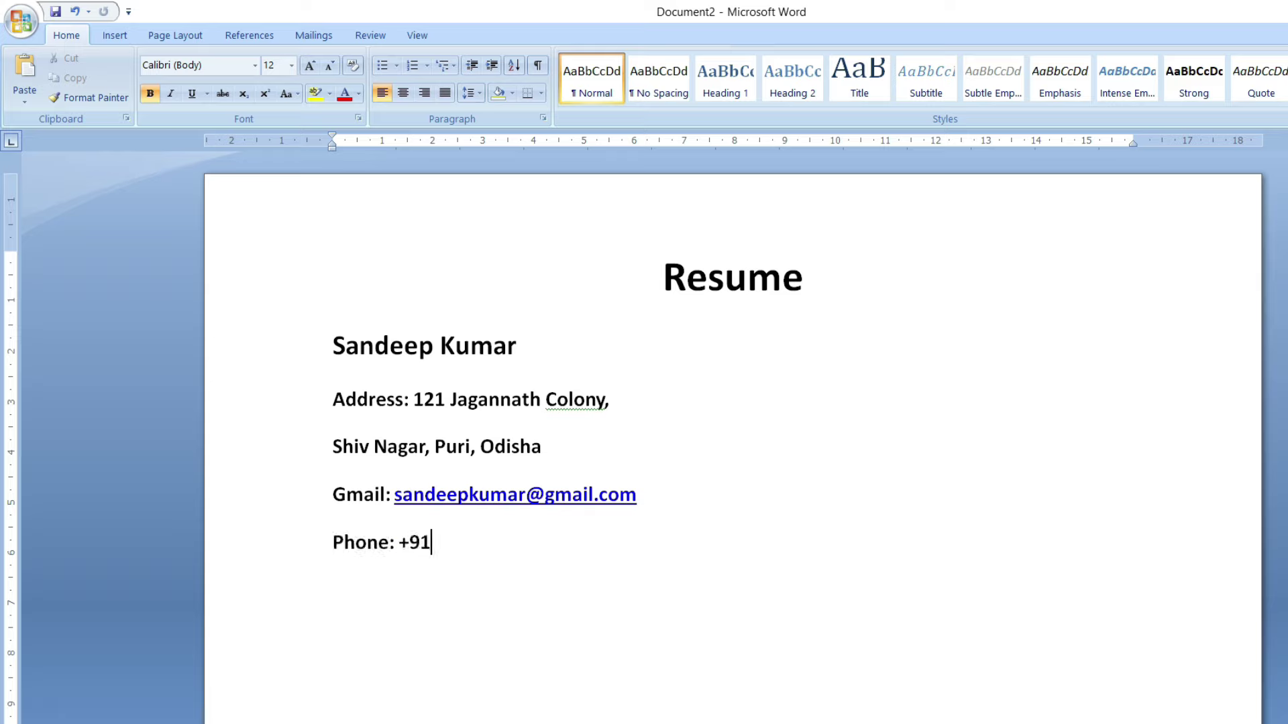
type(" 123 456")
type(" 7890")
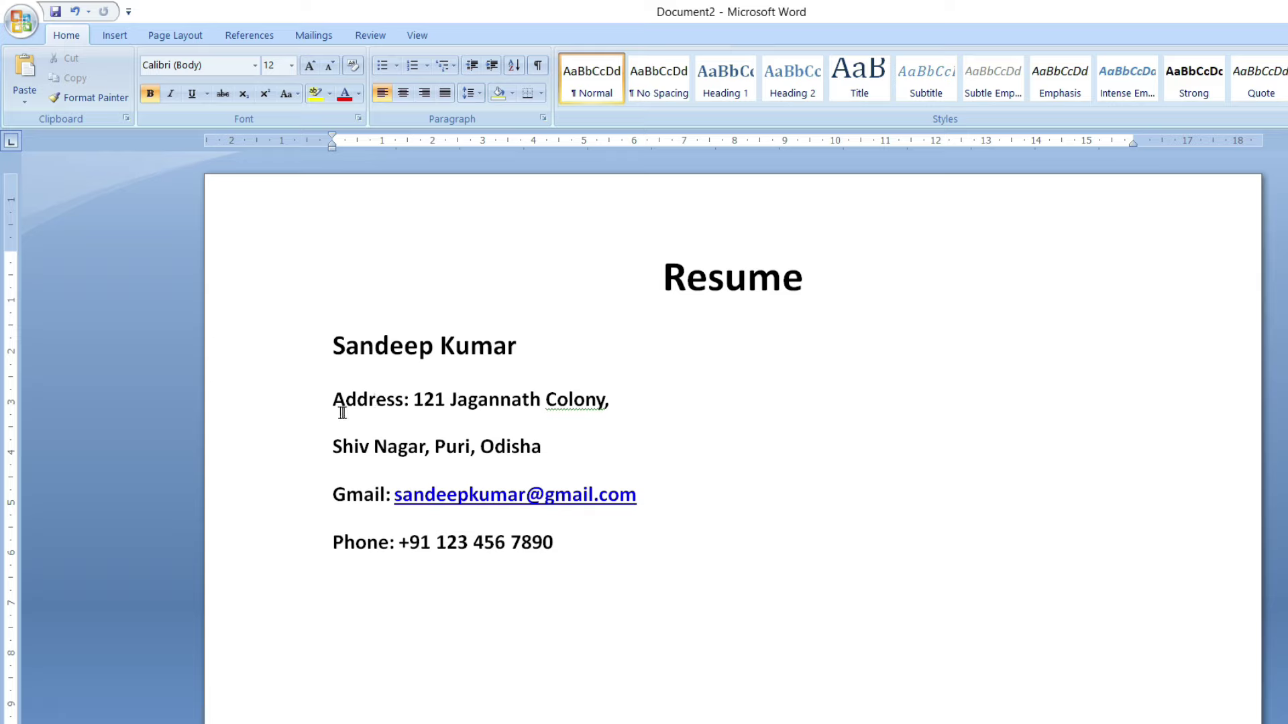
- Remove the space after paragraph from the name and contact lines
mouse_move(560, 542)
left_mouse_down()
mouse_move(418, 519)
mouse_move(316, 386)
left_mouse_up()
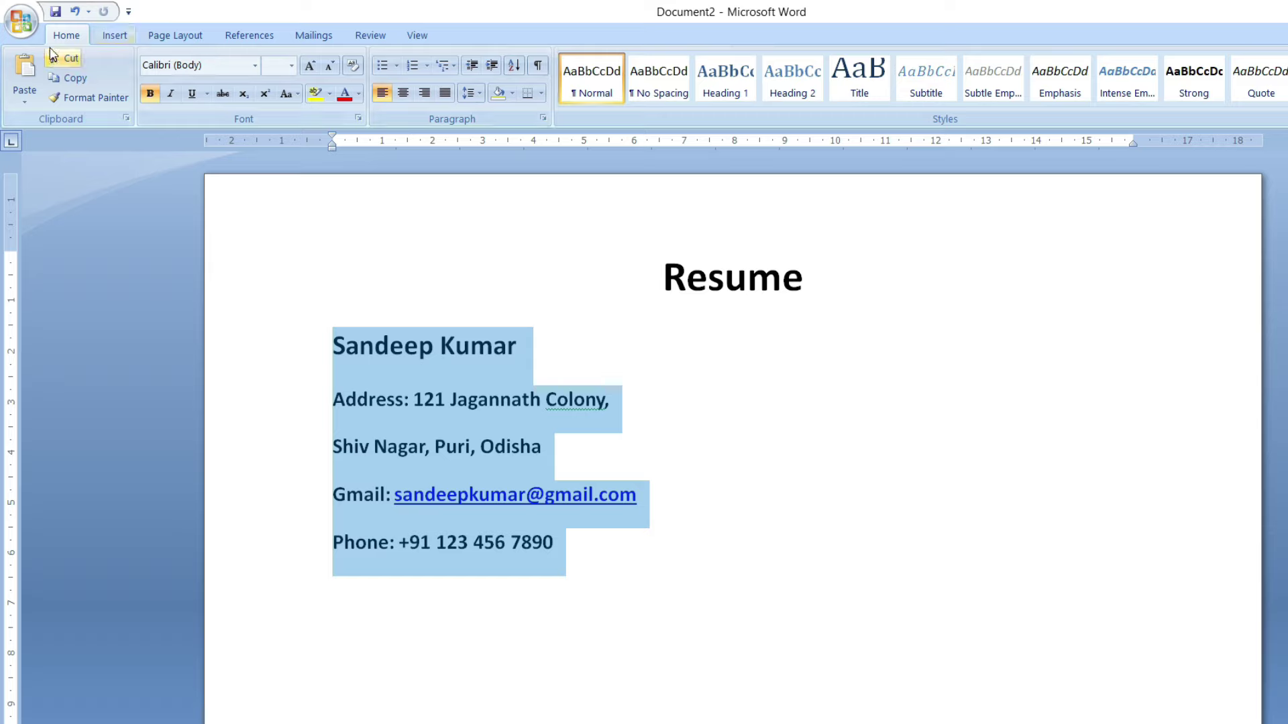
left_click(472, 94)
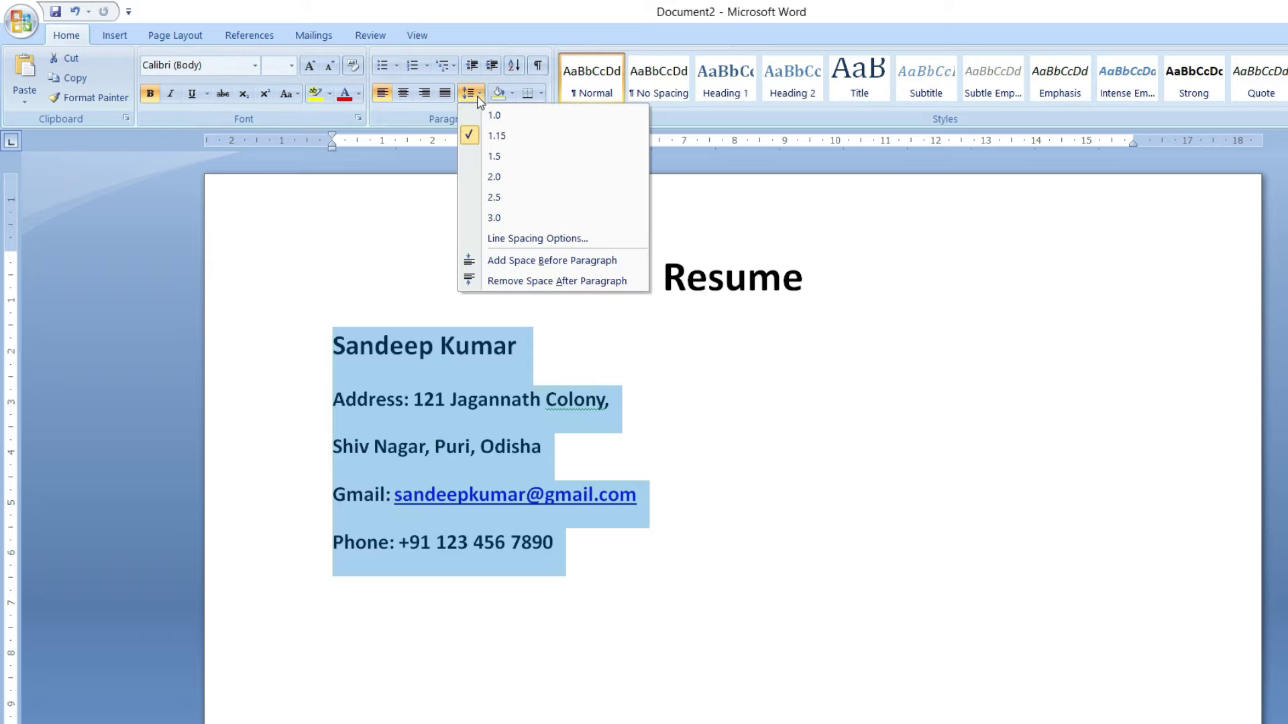
left_click(562, 282)
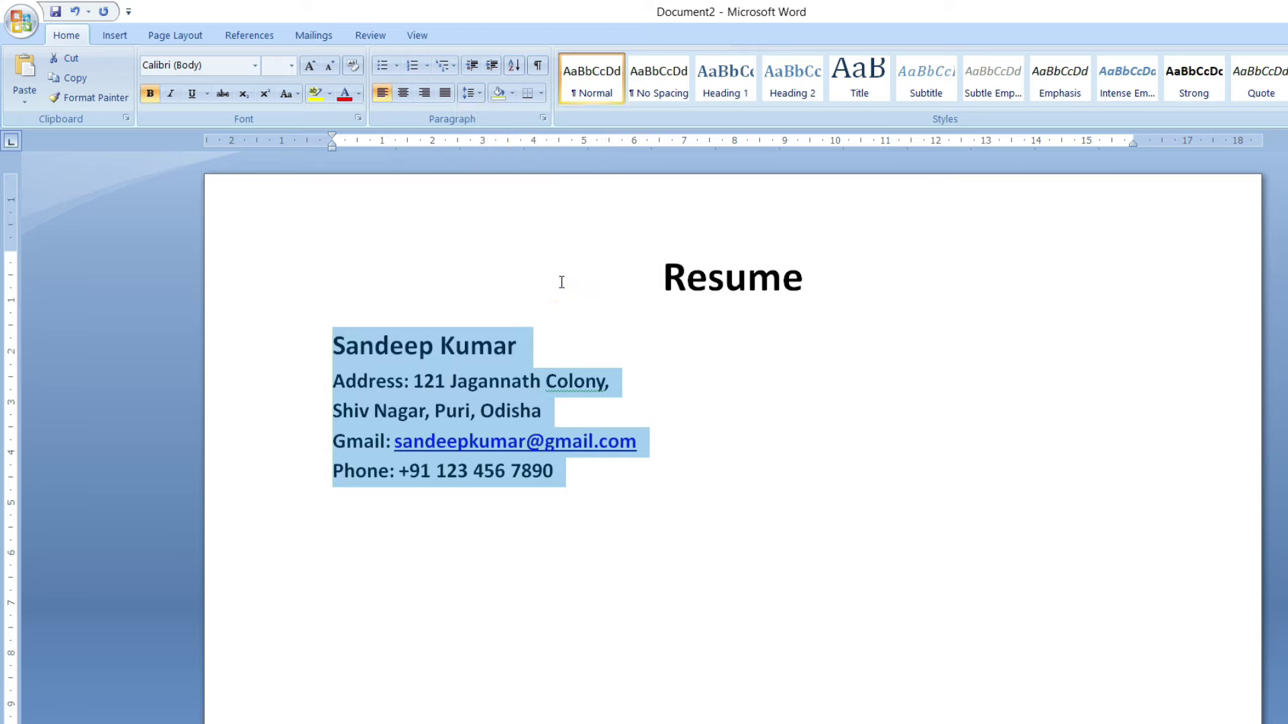
left_click(578, 484)
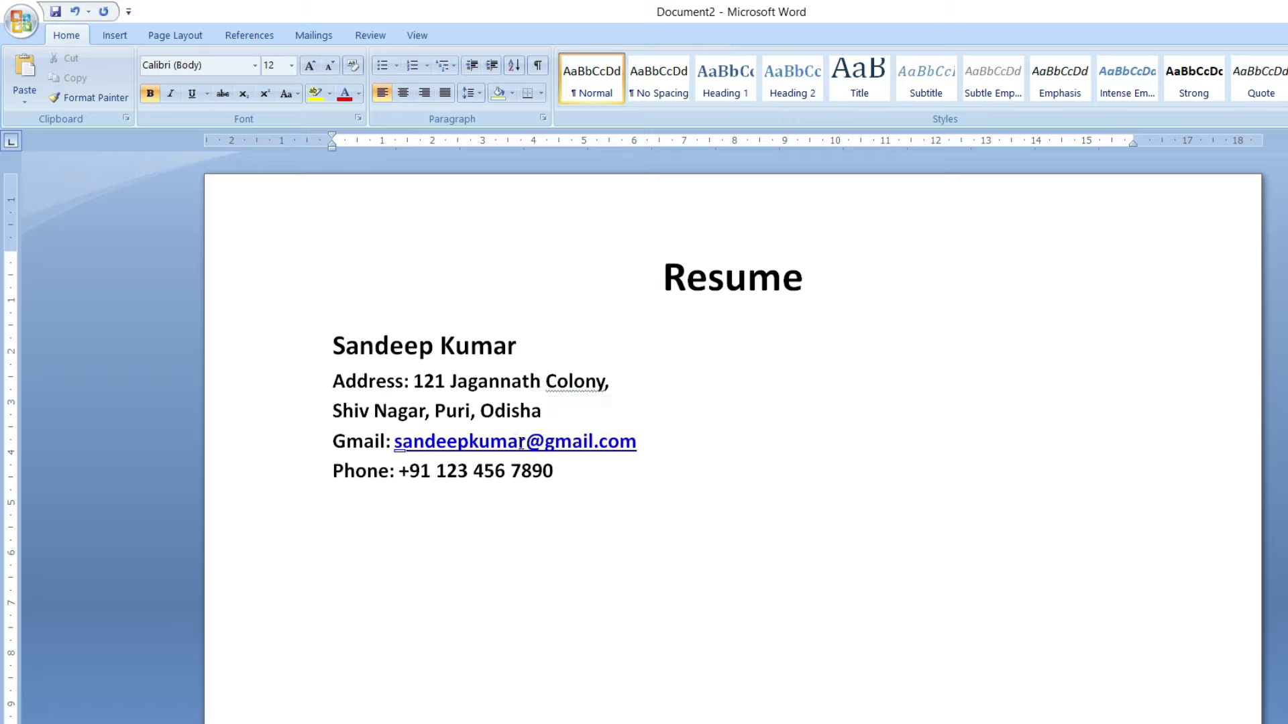
- Remove the hyperlink from the e-mail address so it is plain text
right_click(521, 445)
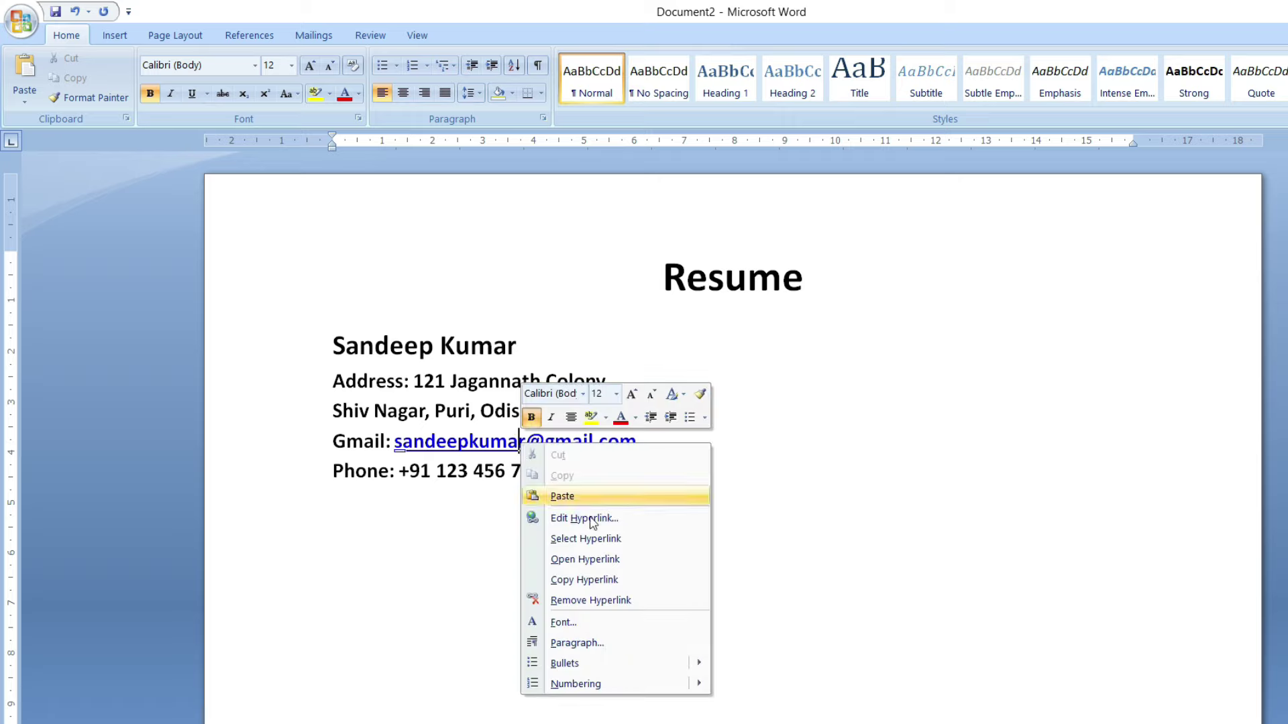
left_click(606, 602)
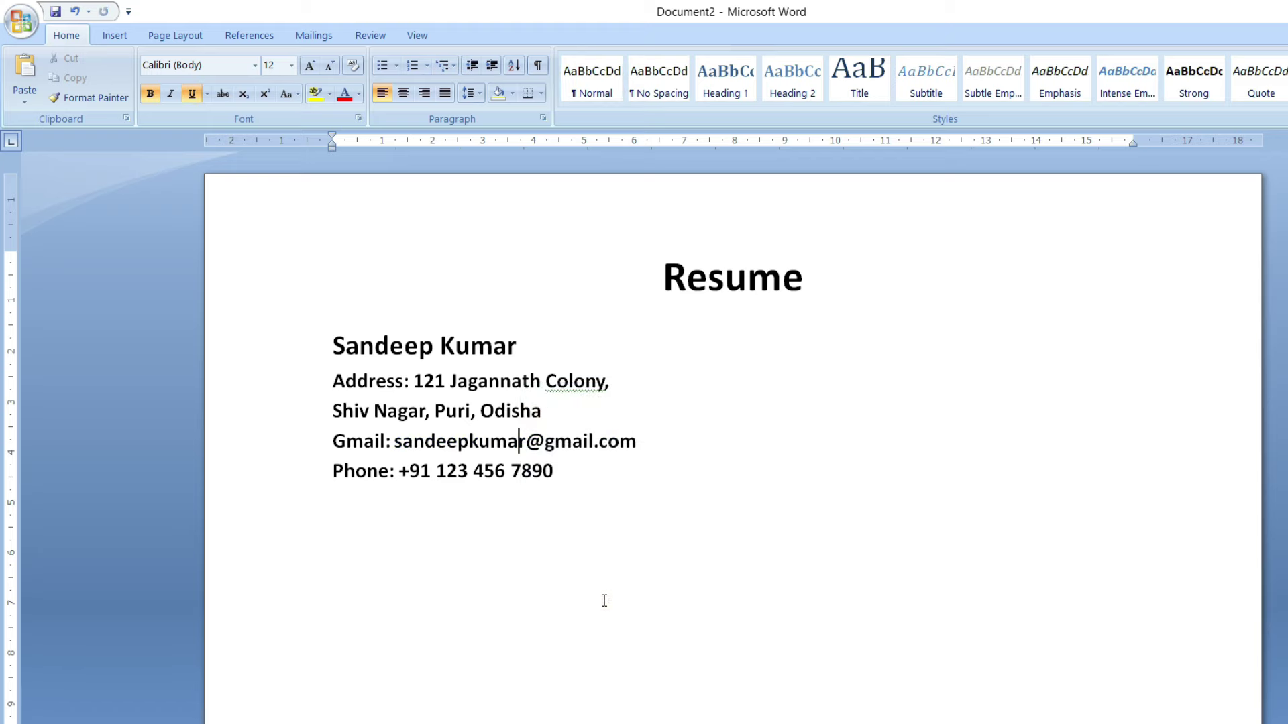
left_click(562, 473)
- Add a 16 pt 'Career Objective' heading and start a non-bold line beneath it
key("Return")
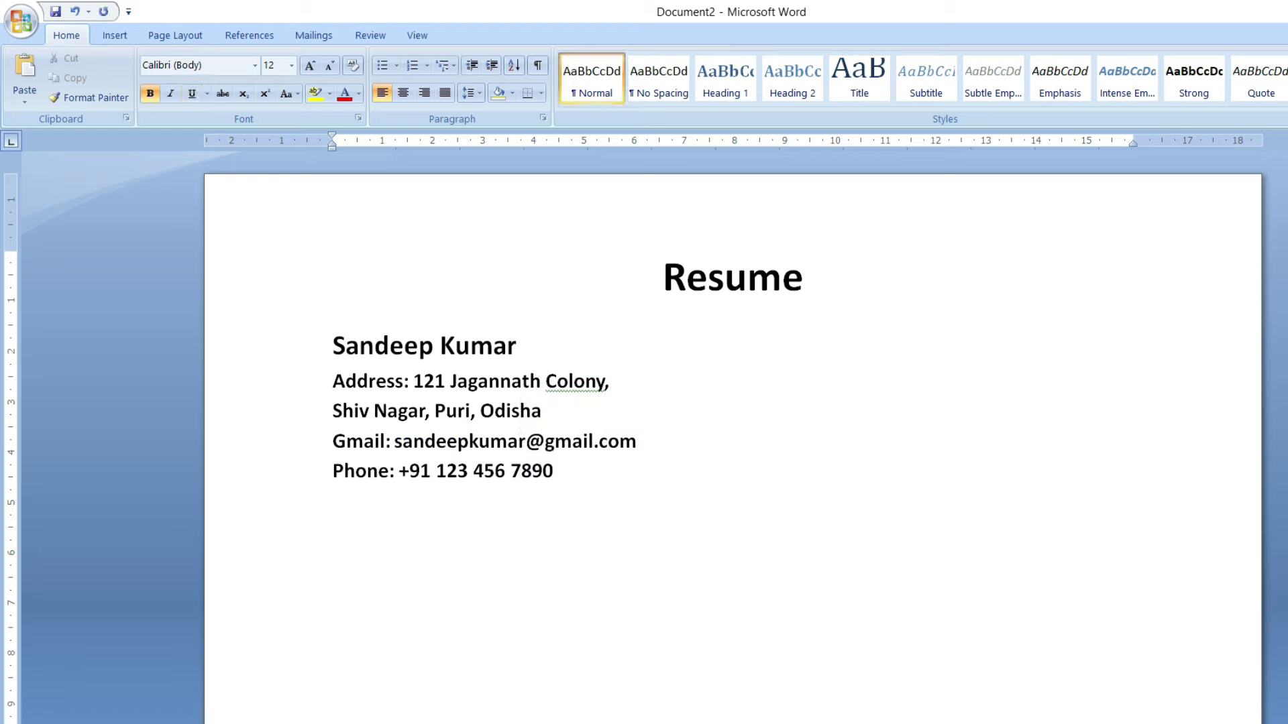
type("Caree")
type("r Objective")
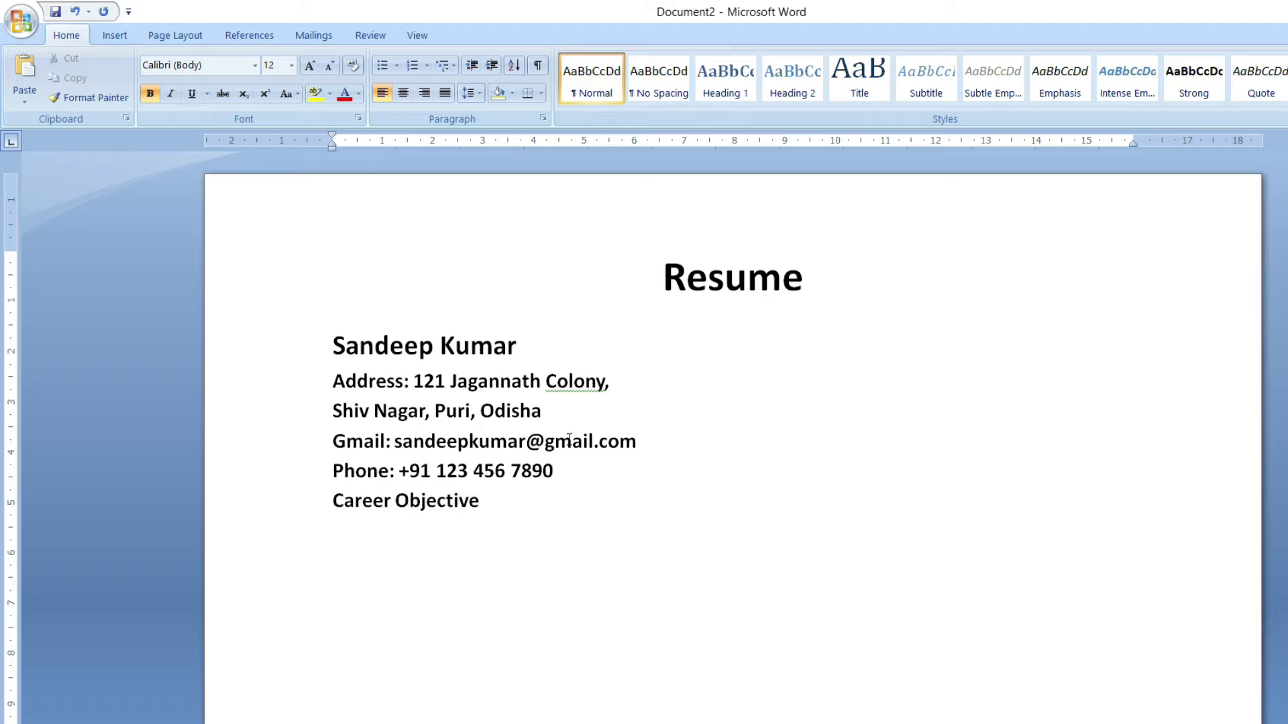
left_click_drag(495, 503, 333, 499)
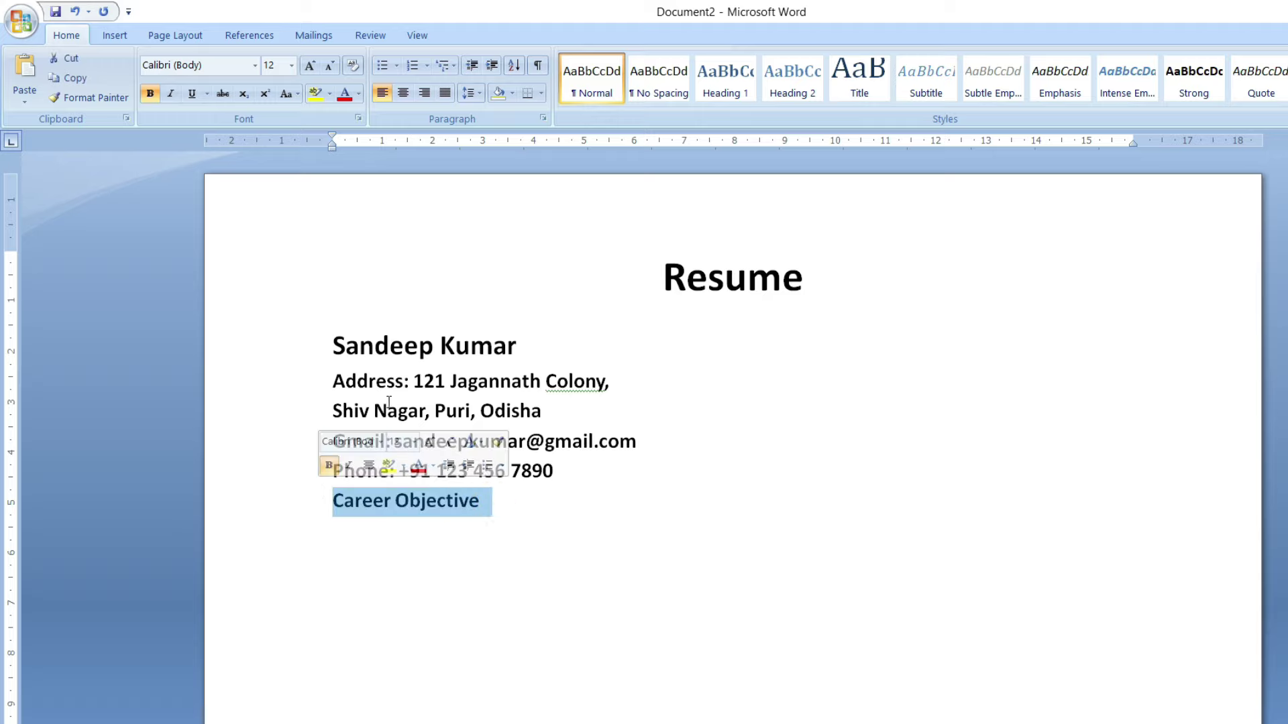
left_click(430, 441)
left_click(430, 441)
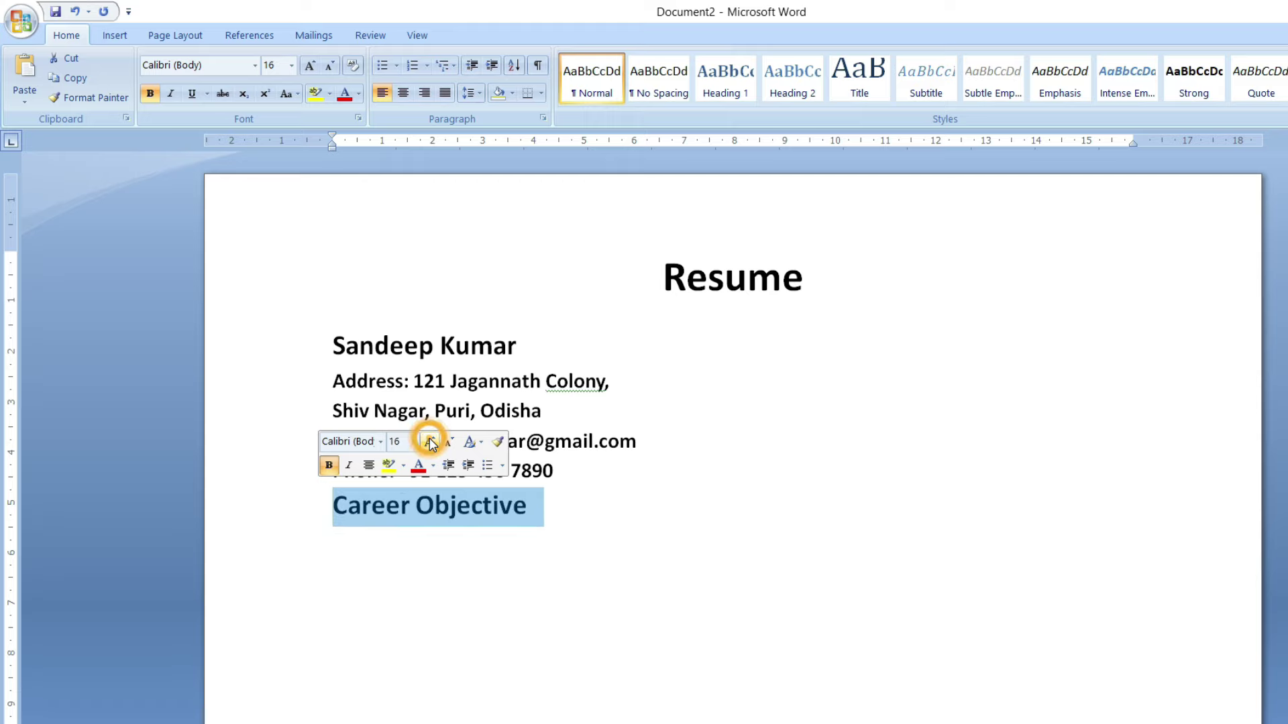
left_click(549, 507)
key("Return")
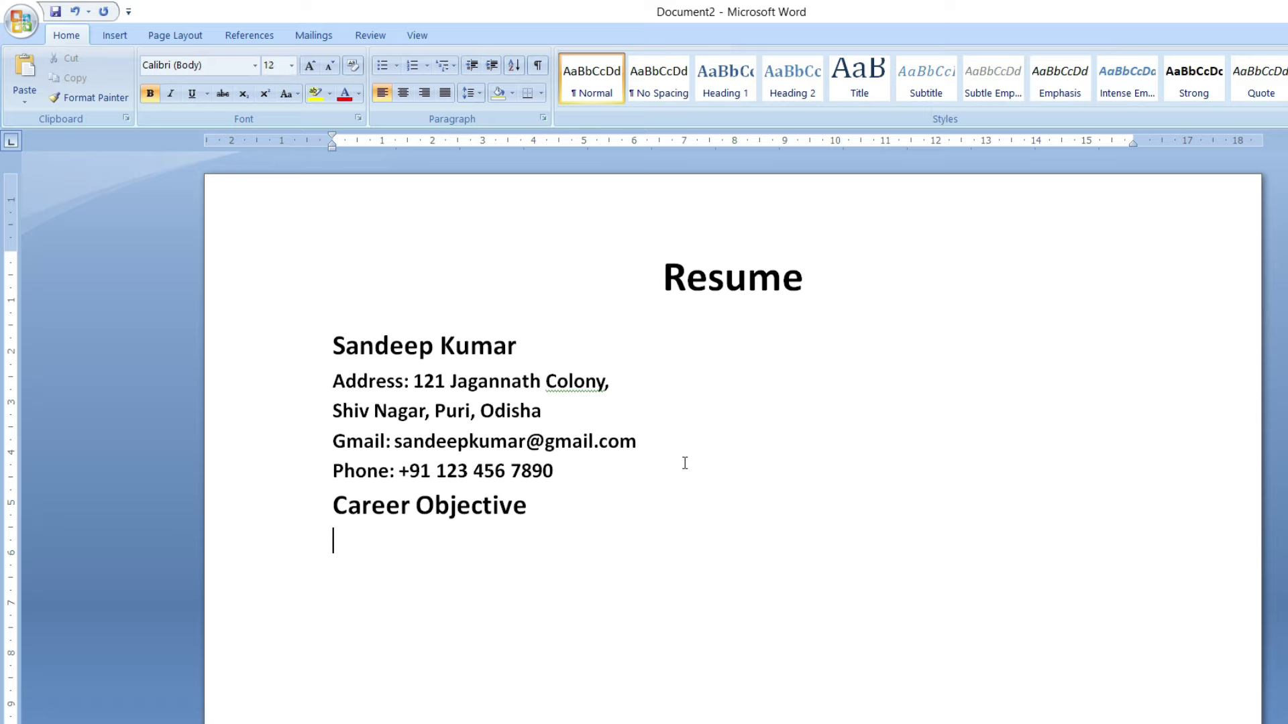
key("ctrl+b")
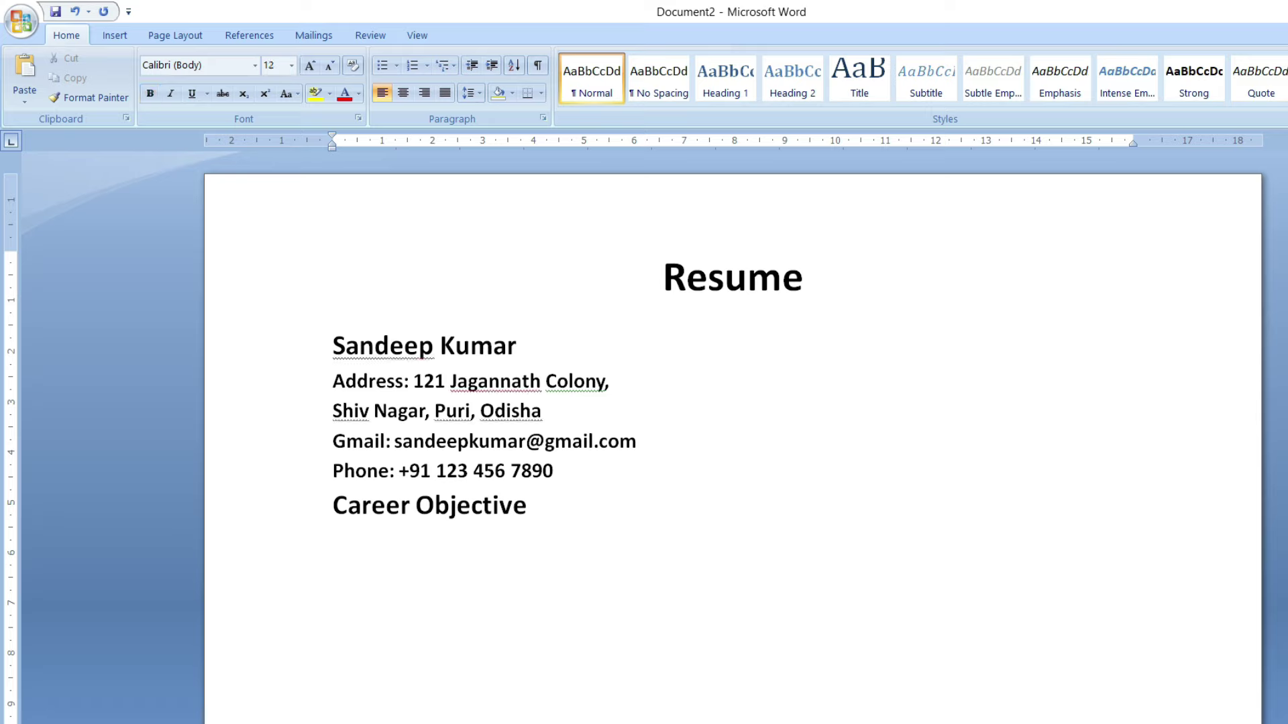
- Type the objective about a performance-oriented organization, ending 'management trust and confidence.', then select it
type("To pursue my ca")
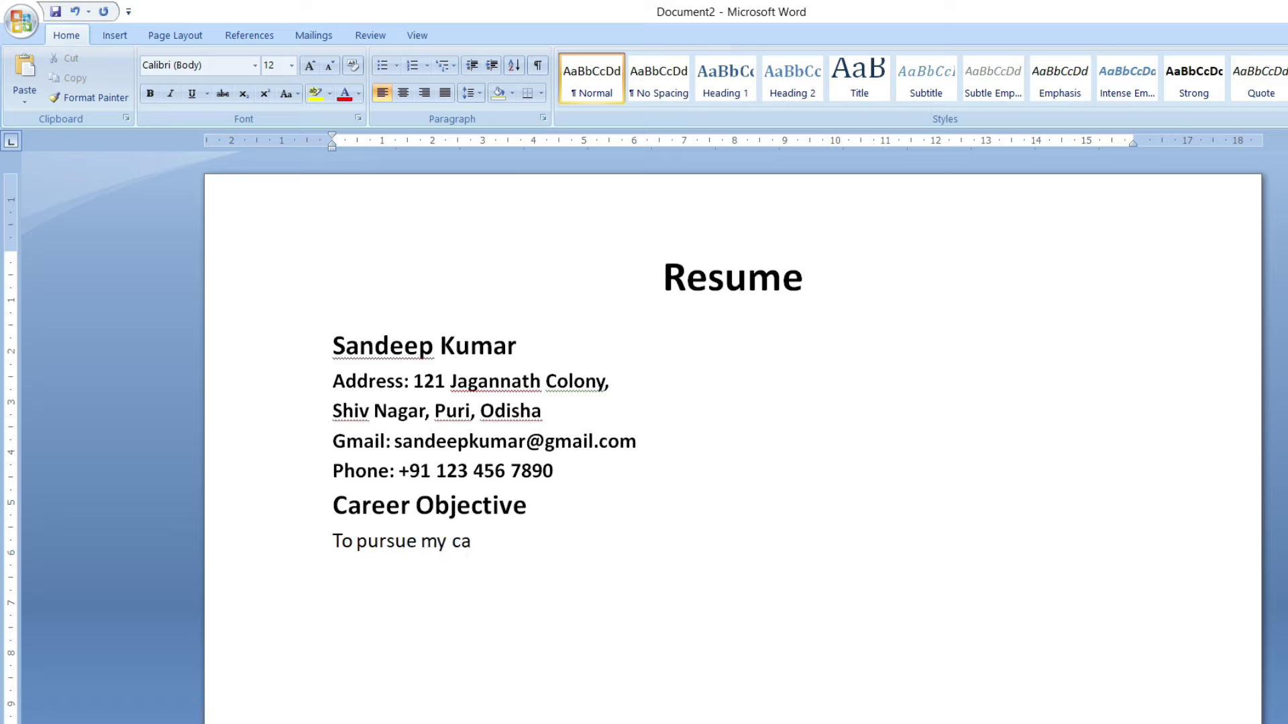
type("reer in an")
type("nizat")
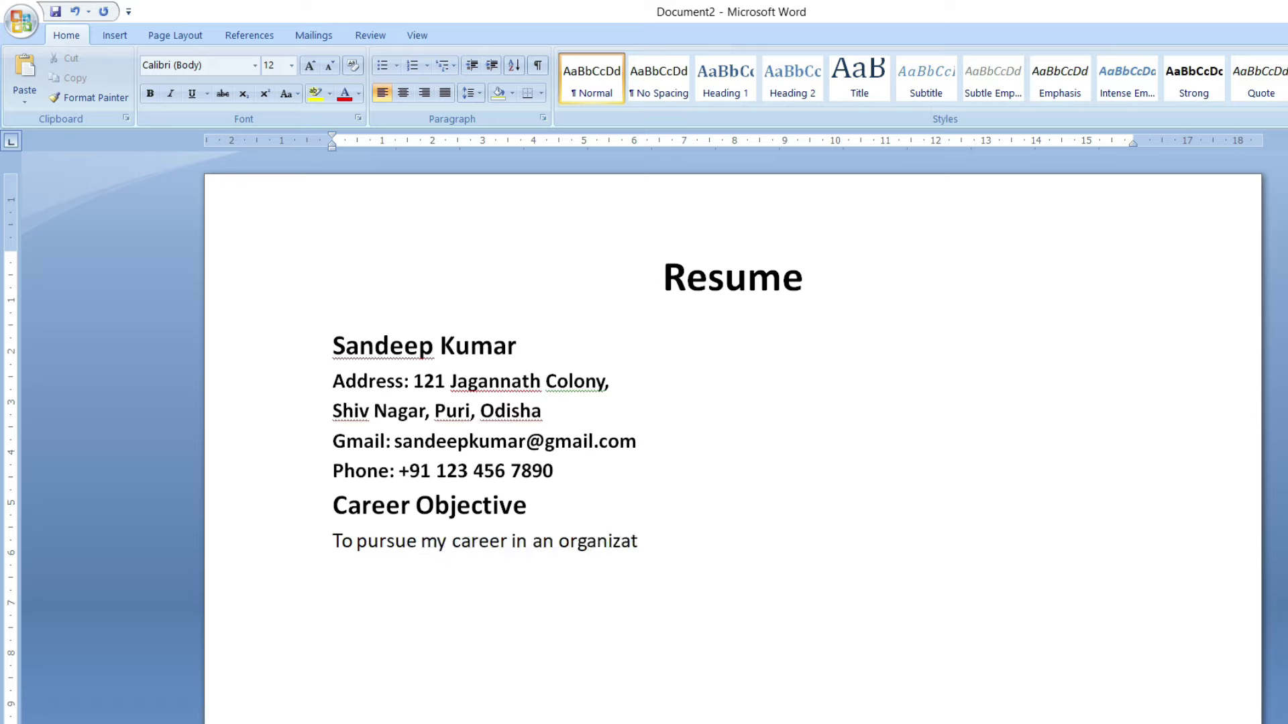
type("ion with performance or")
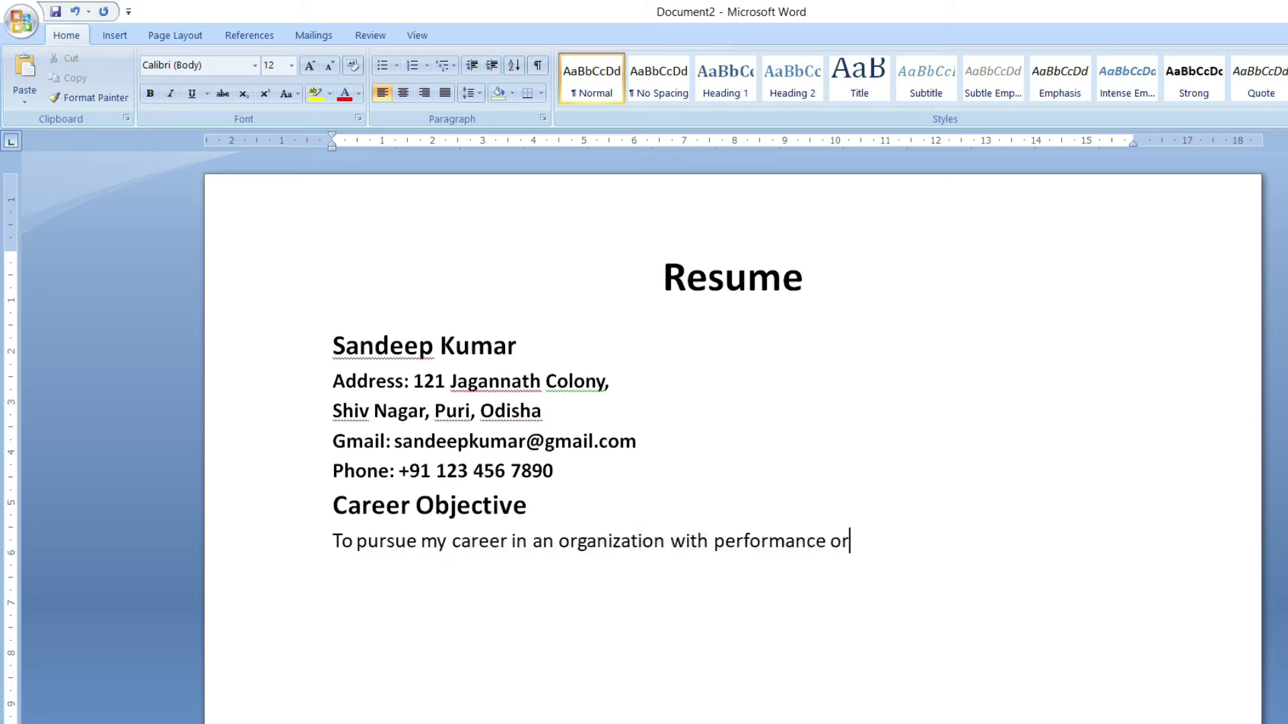
type("iented env")
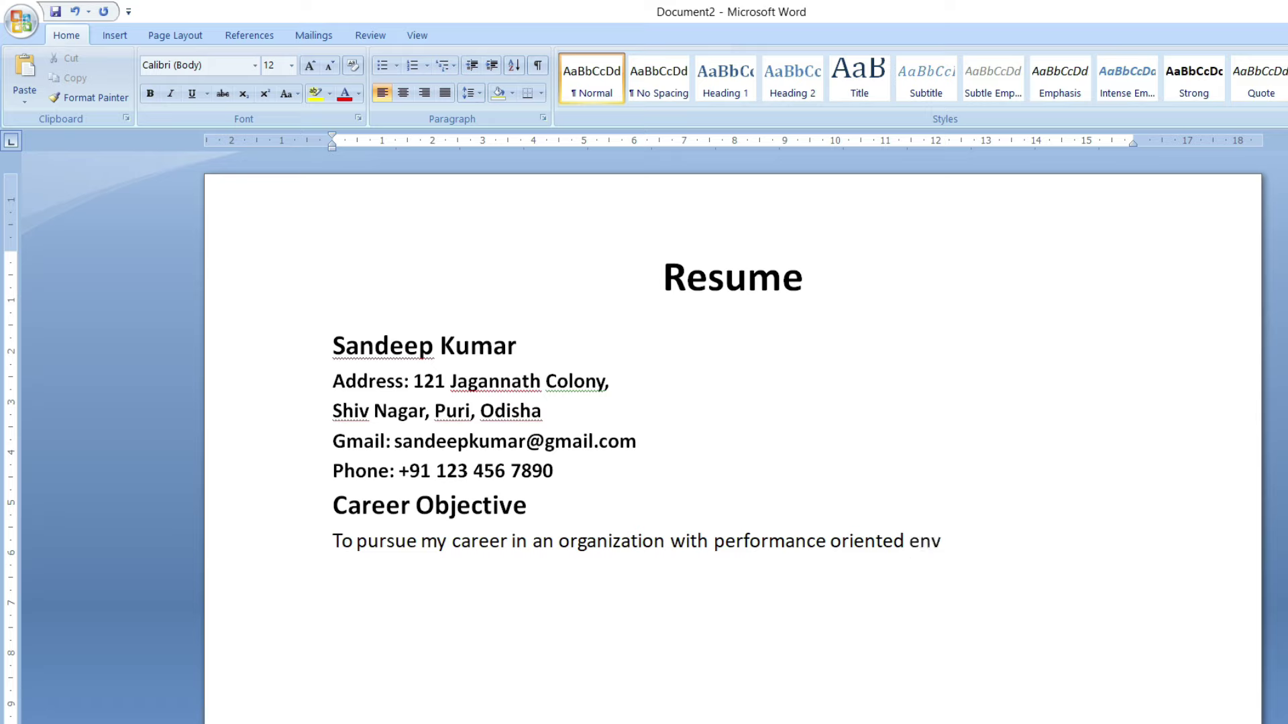
type("ironment for a")
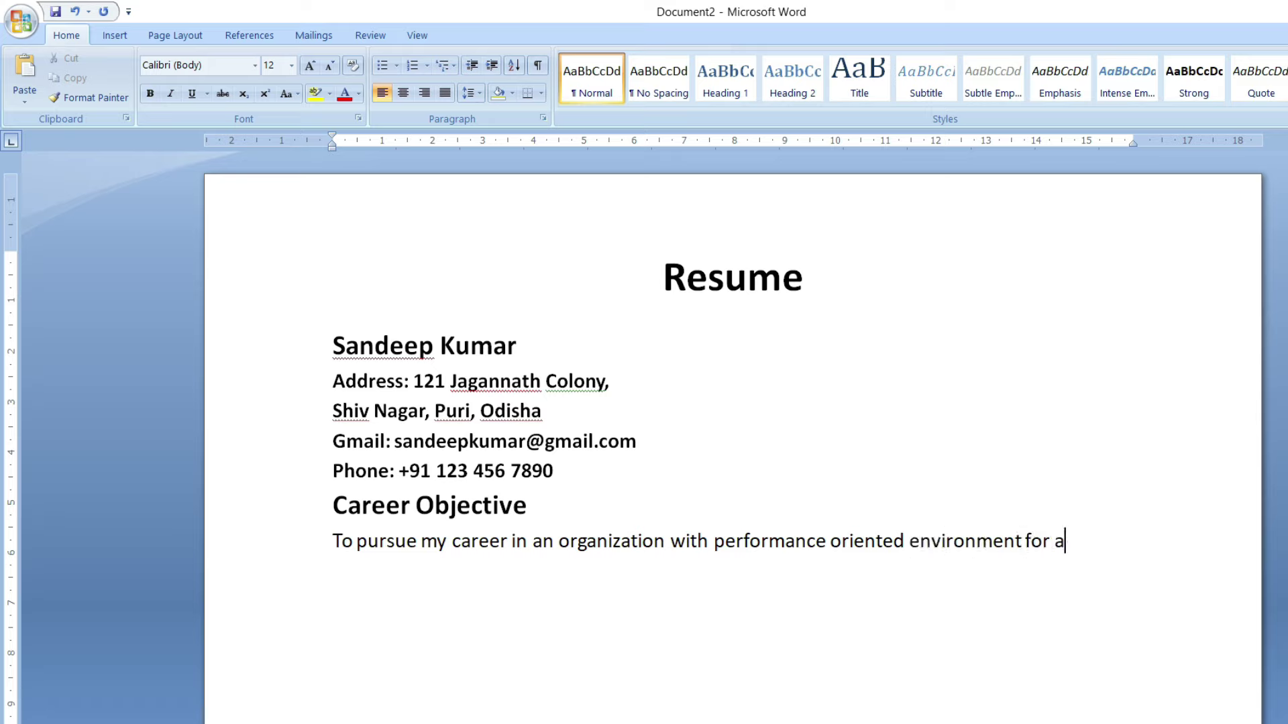
type("chievement of")
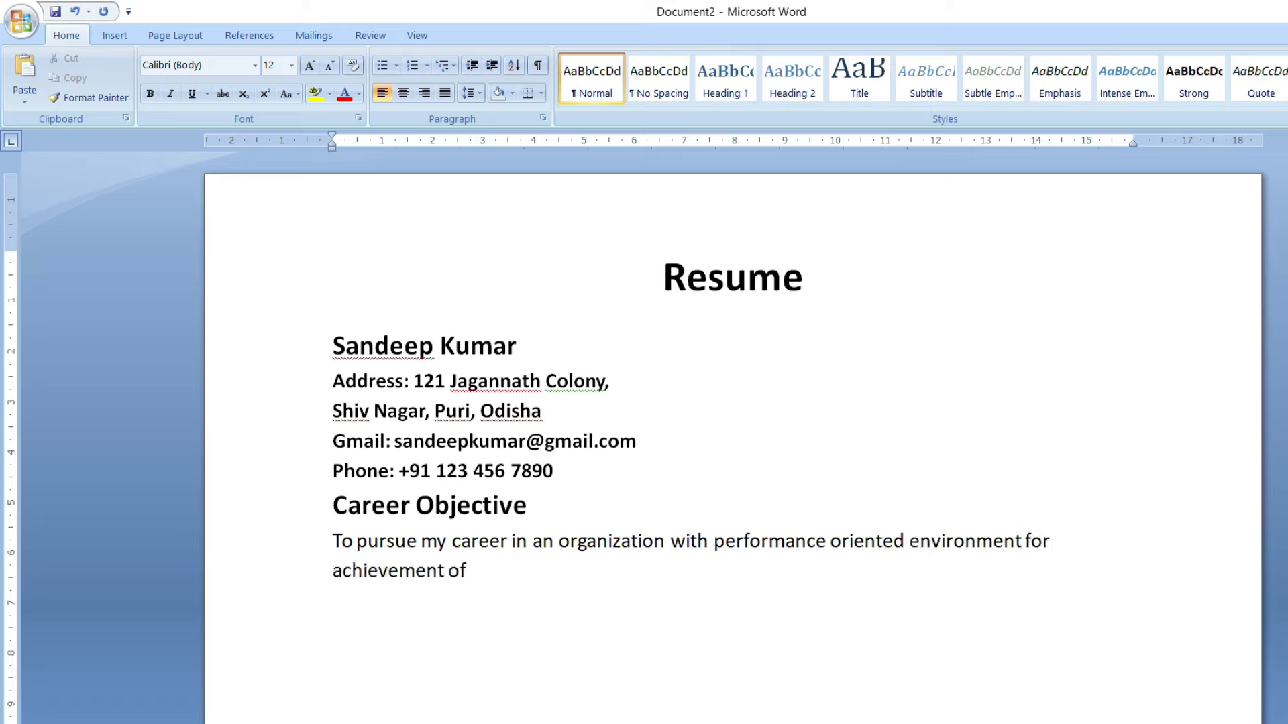
type(" personal adva")
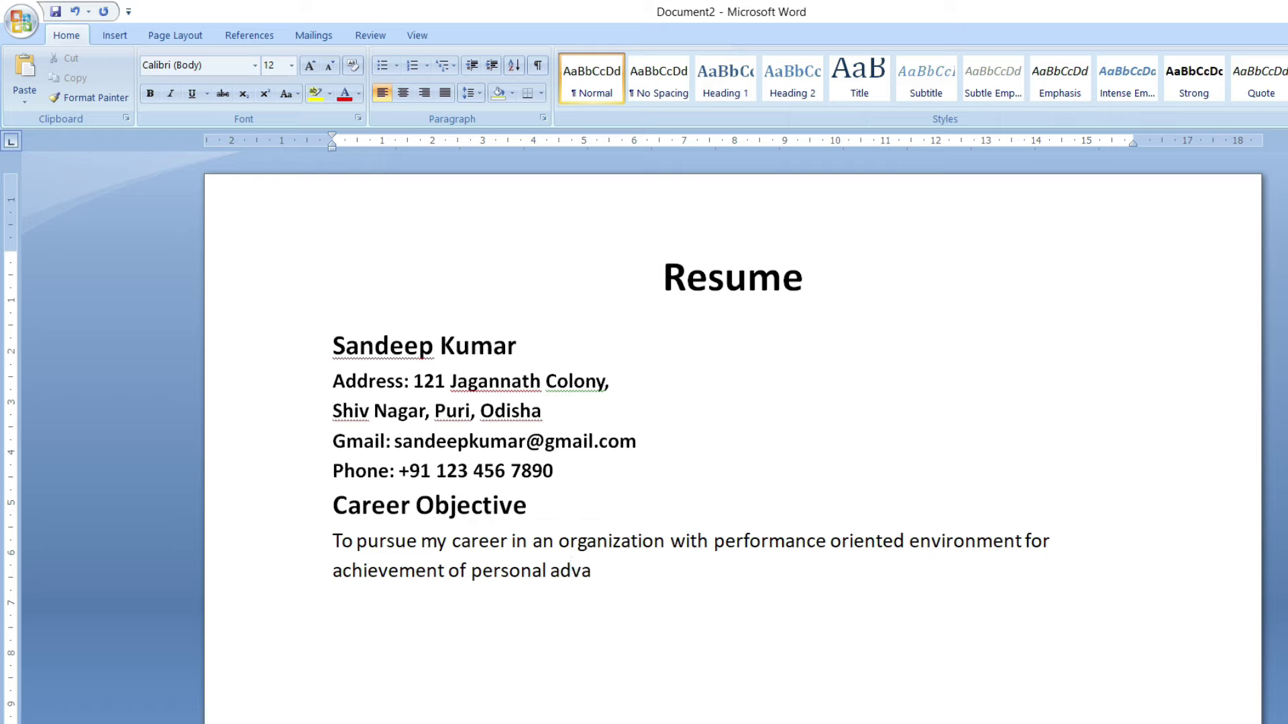
type("cement. being ")
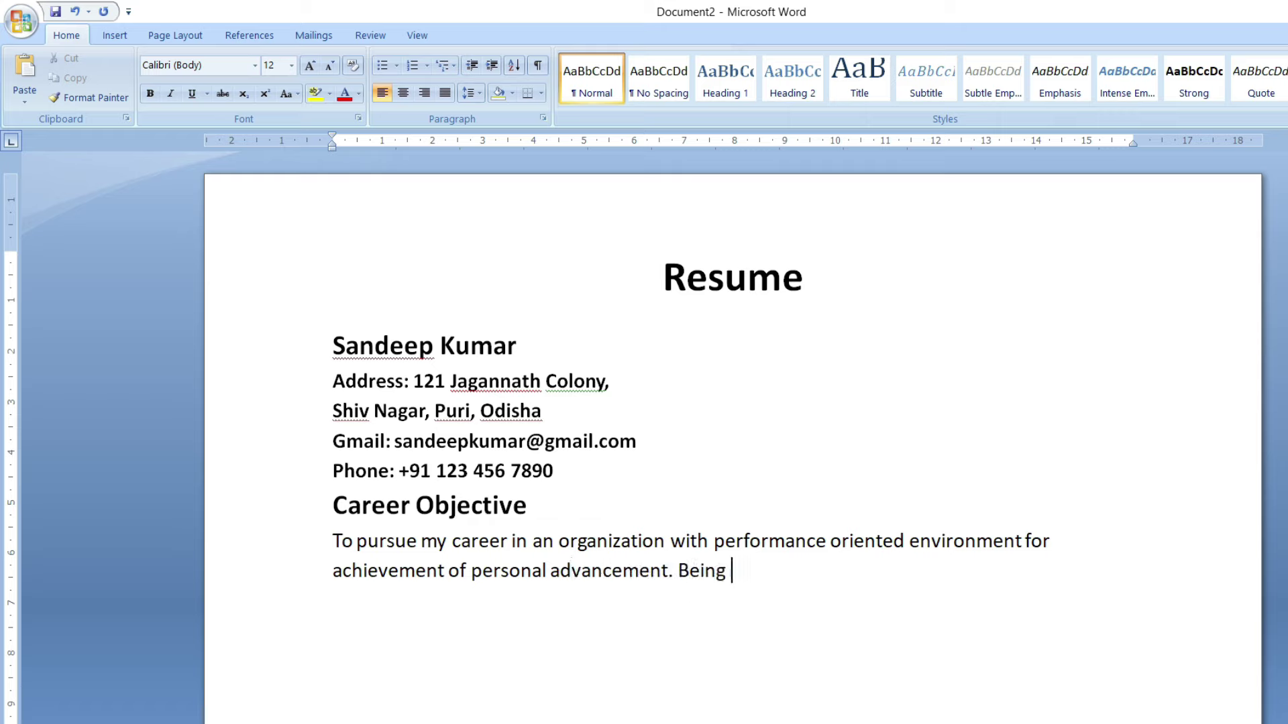
type("ambitious")
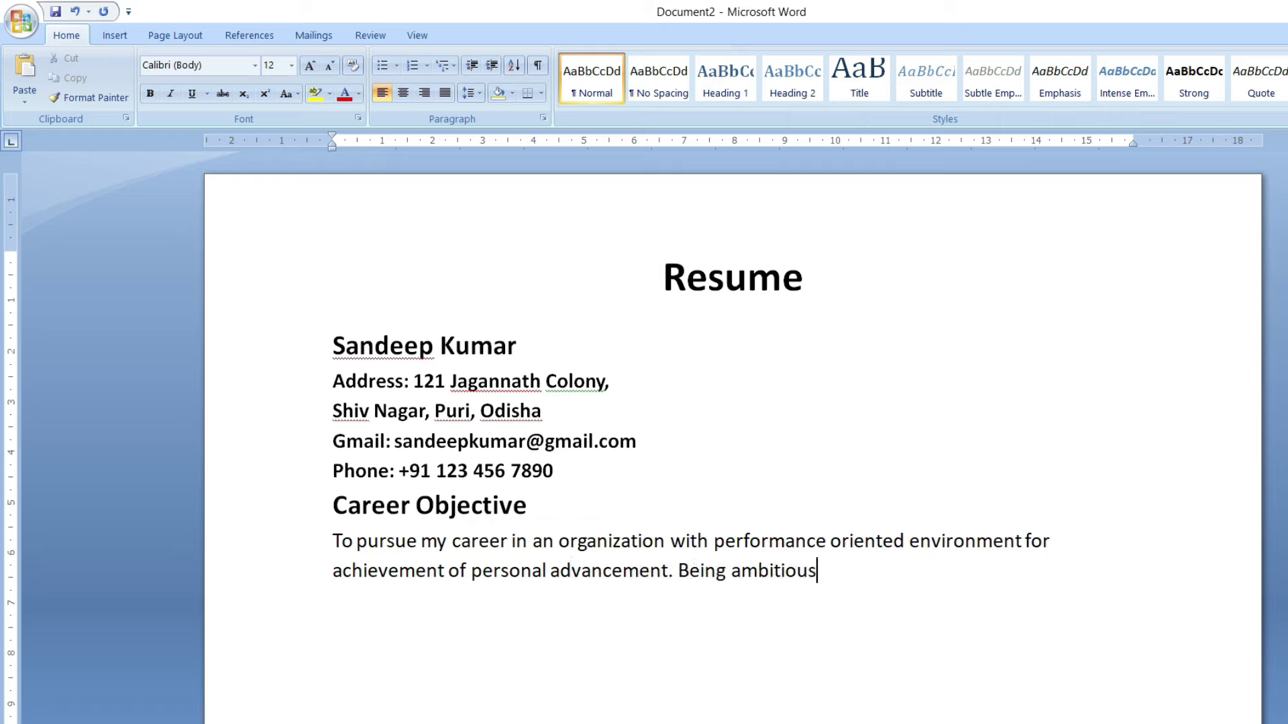
type(" and hardworking, I am ")
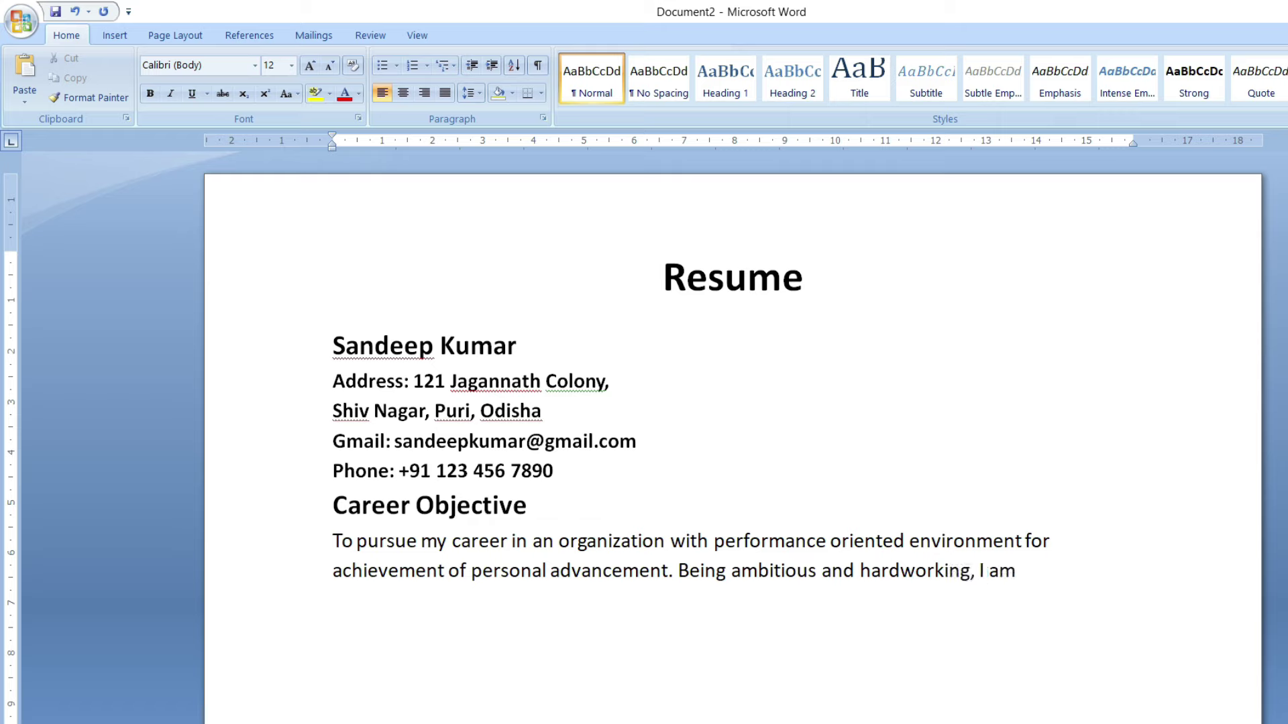
type("looking forw")
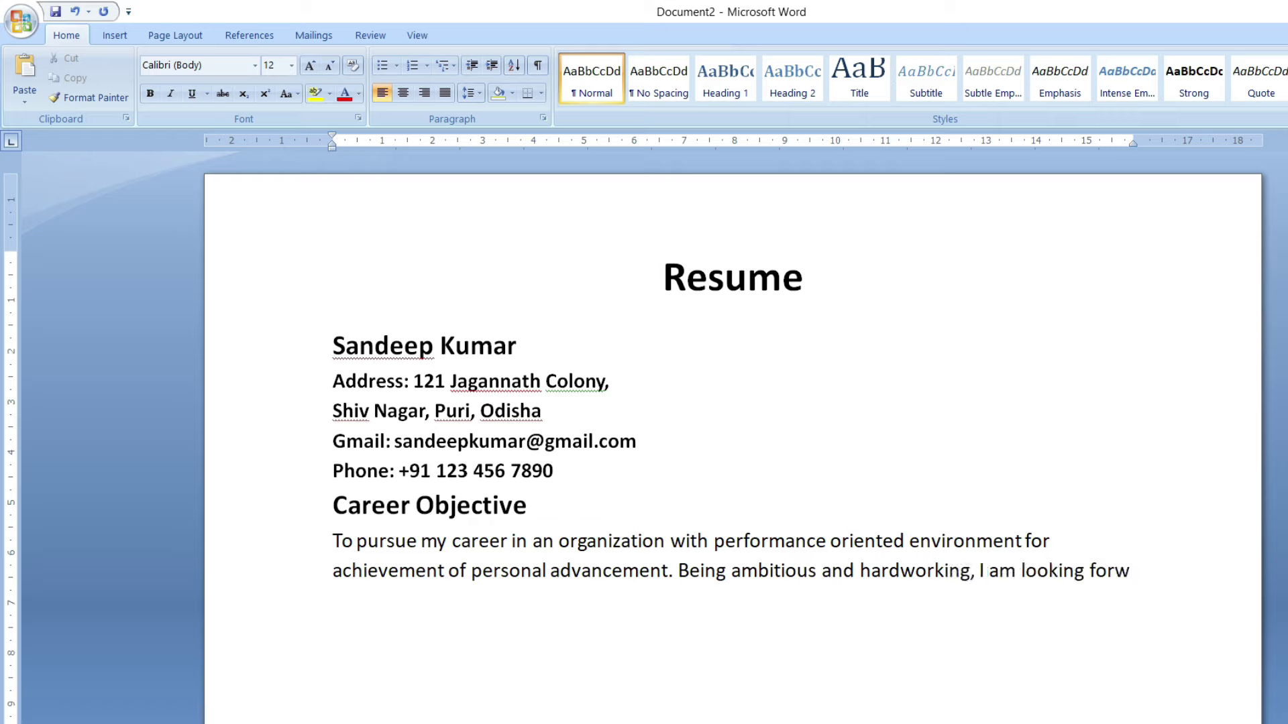
type("or")
key("BackSpace")
key("BackSpace")
type("ard to chall")
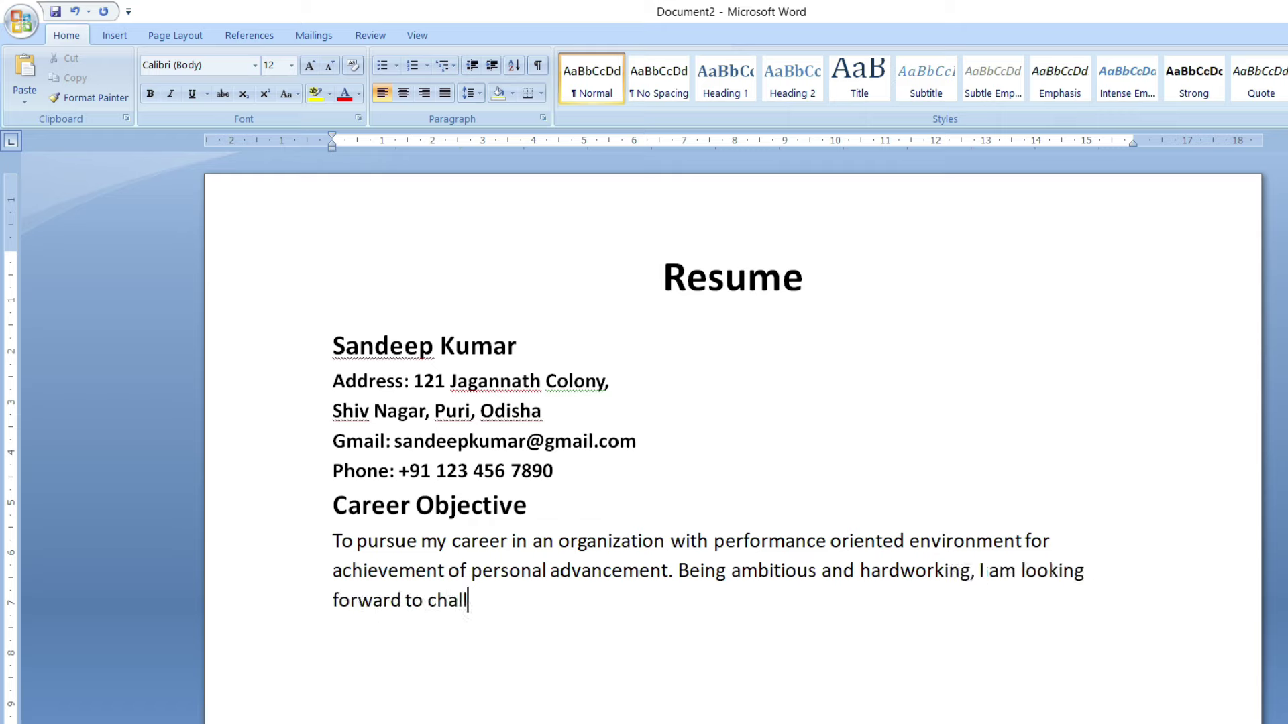
type("enging my potenti")
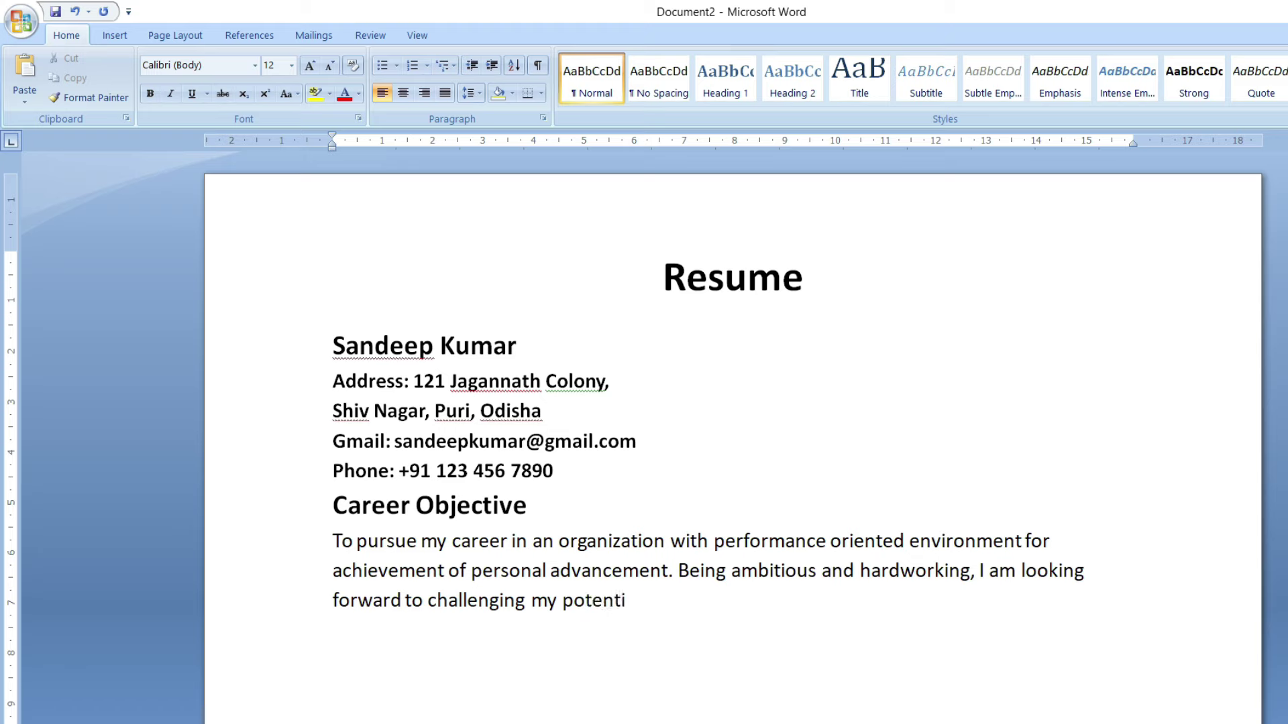
type("al and be worthy of management trust and confidence.")
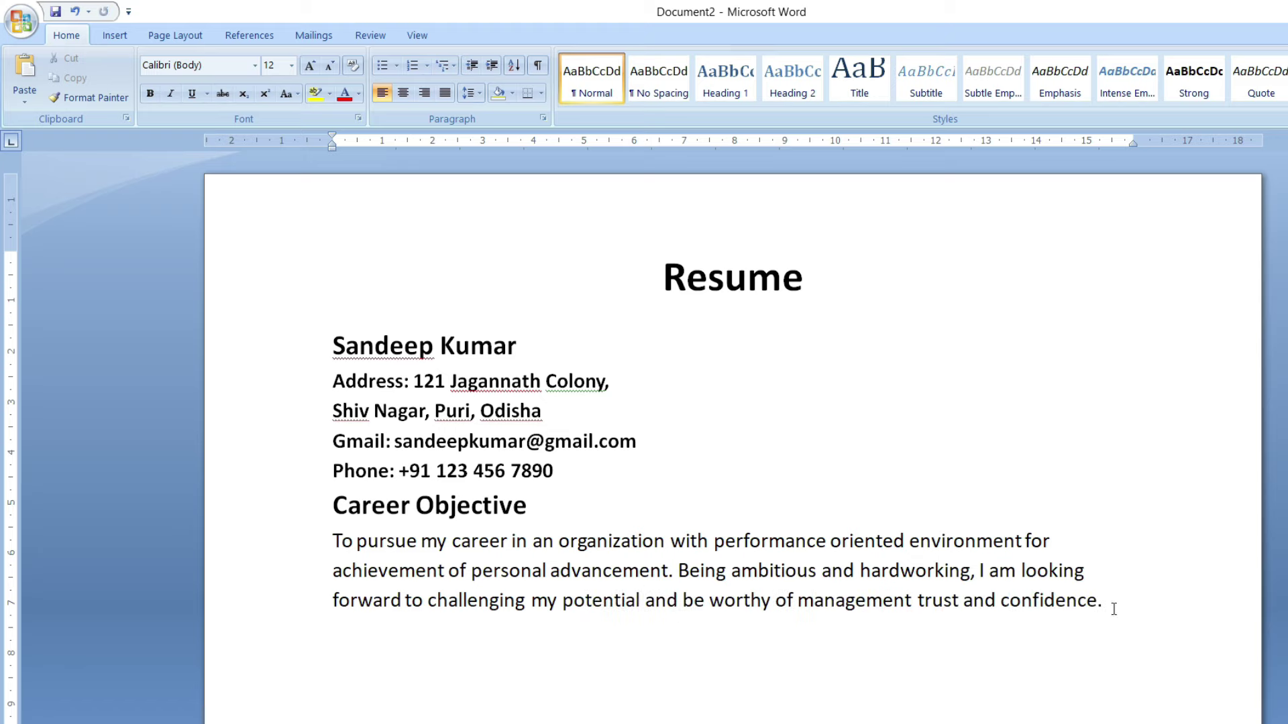
left_click_drag(1106, 603, 333, 540)
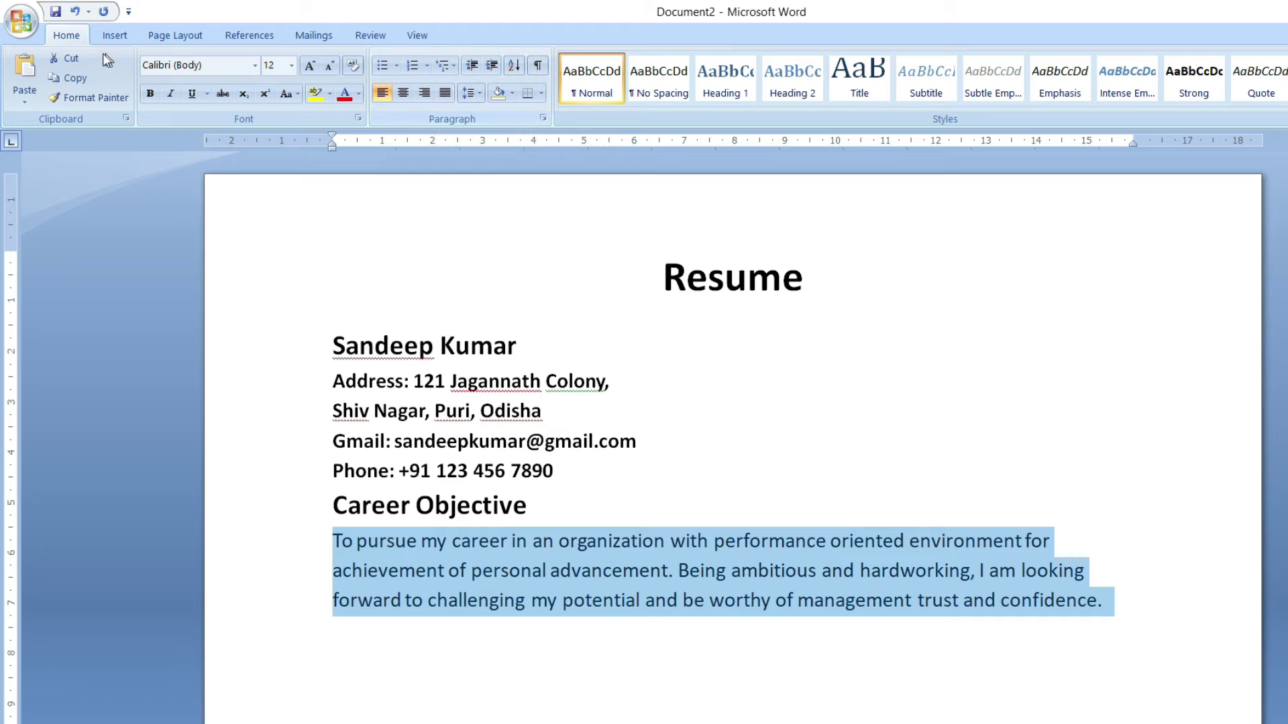
- Justify the Career Objective paragraph and start a new line after it
left_click(446, 93)
left_click(1116, 602)
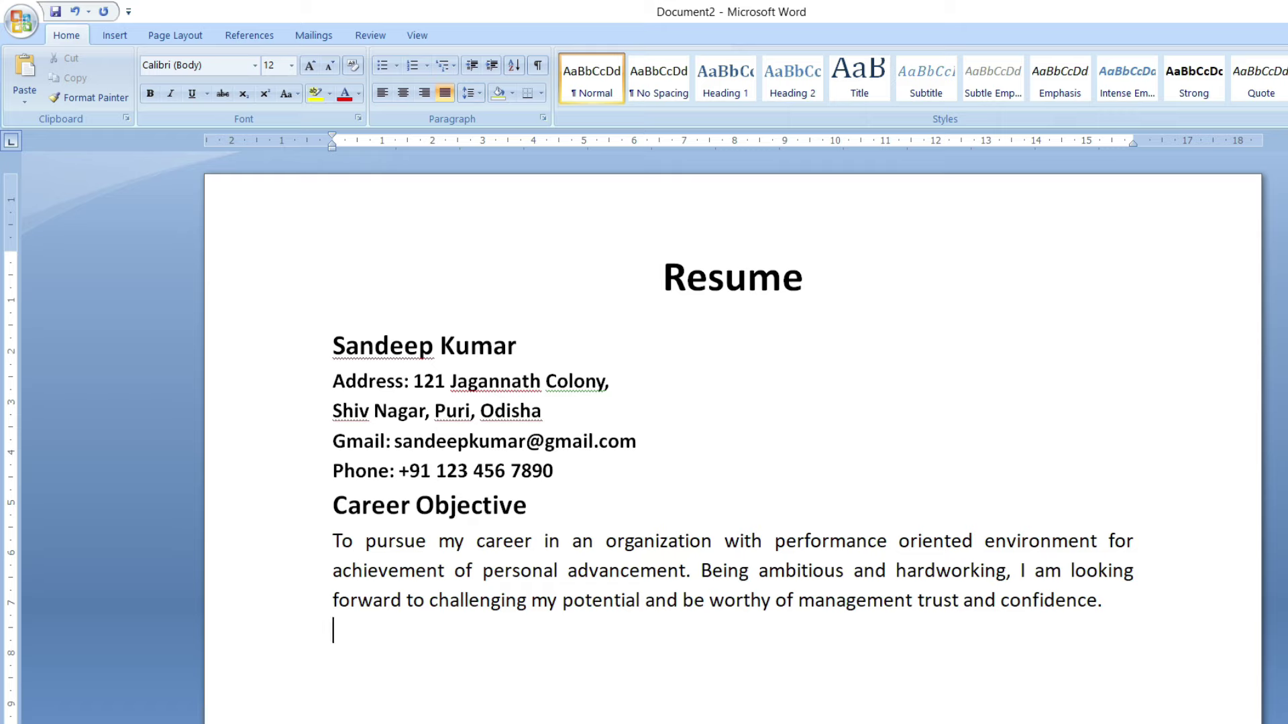
key("Return")
- Type 'Qualification' and make it a bold 16 pt heading
type("Qualif")
type("ication")
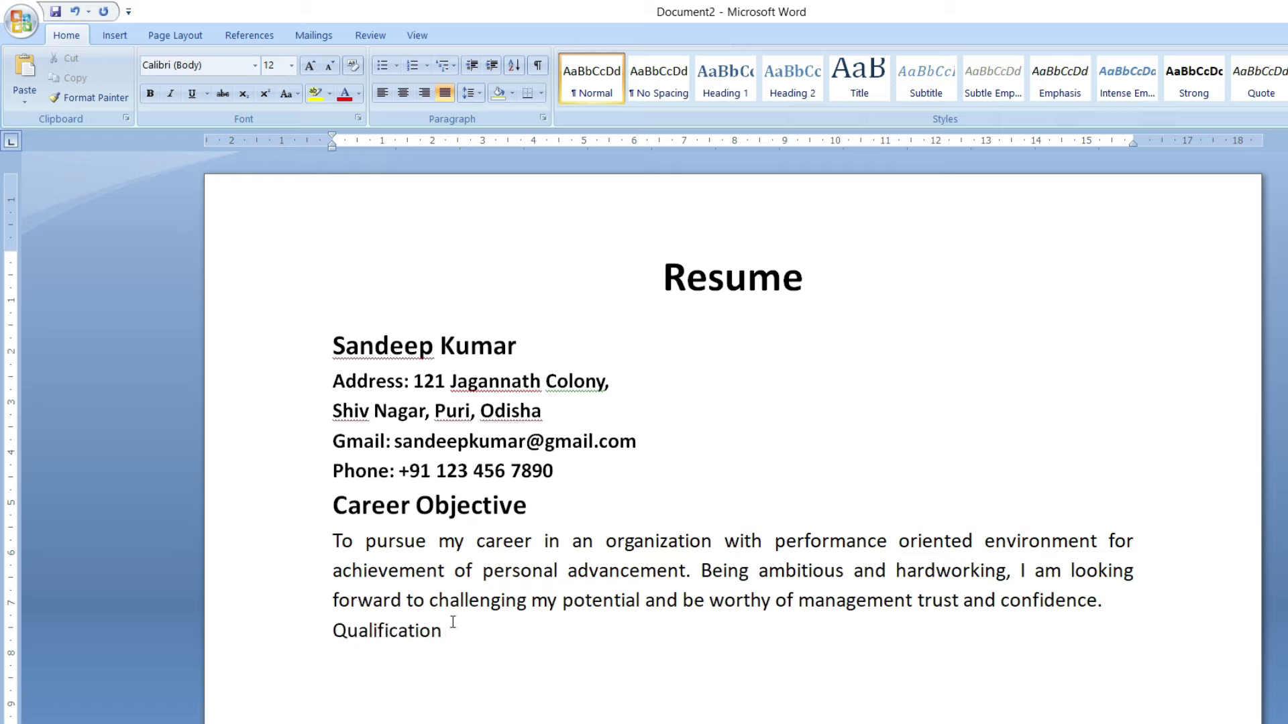
left_click_drag(453, 630, 324, 635)
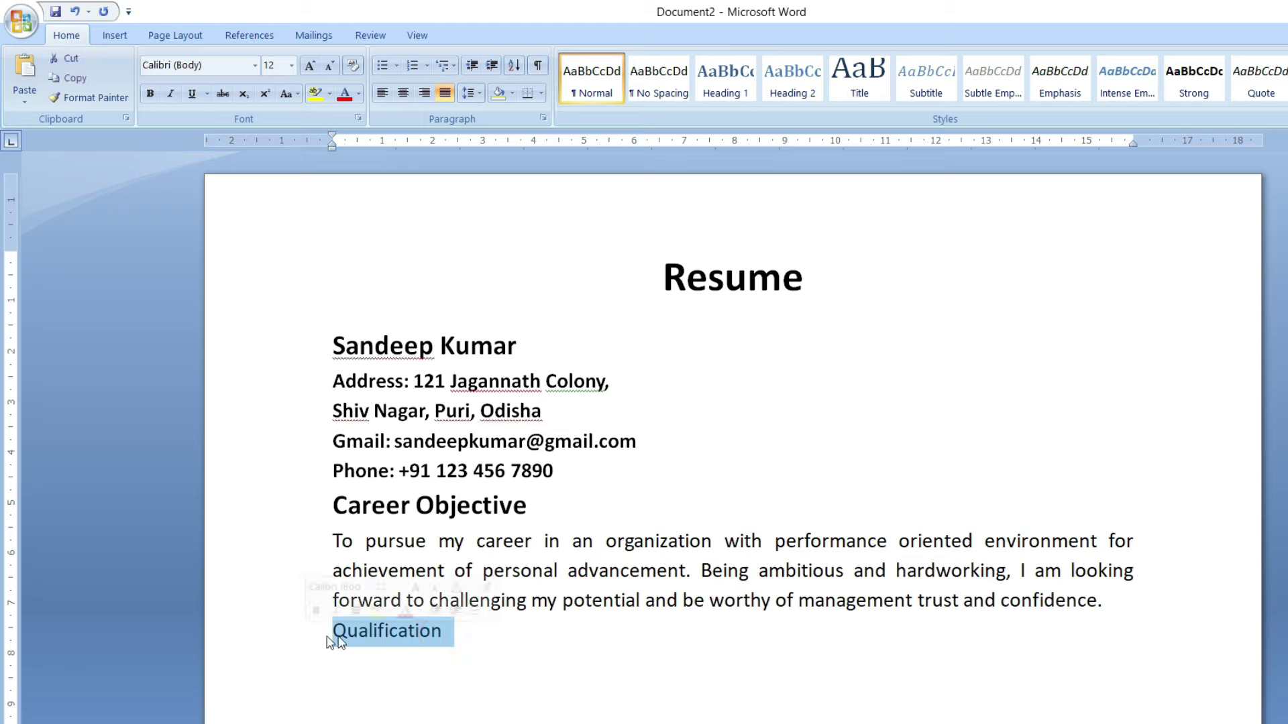
left_click(416, 587)
left_click(415, 587)
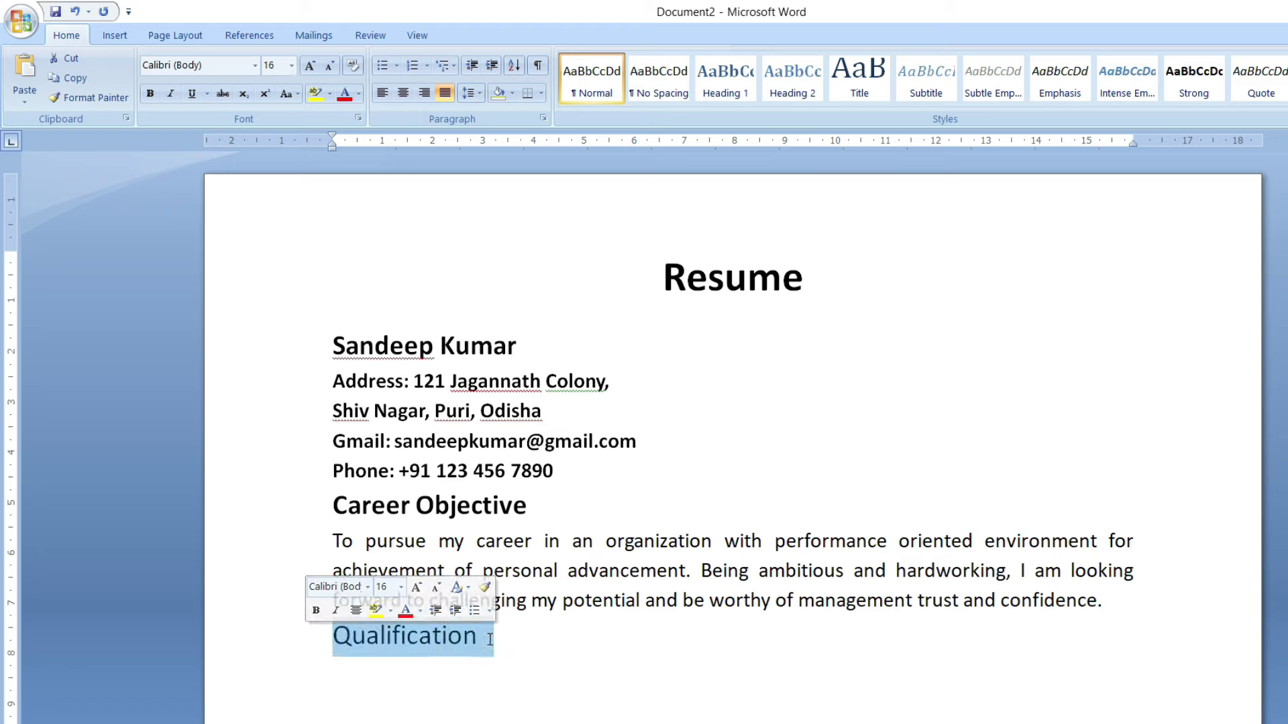
left_click(316, 610)
key("End")
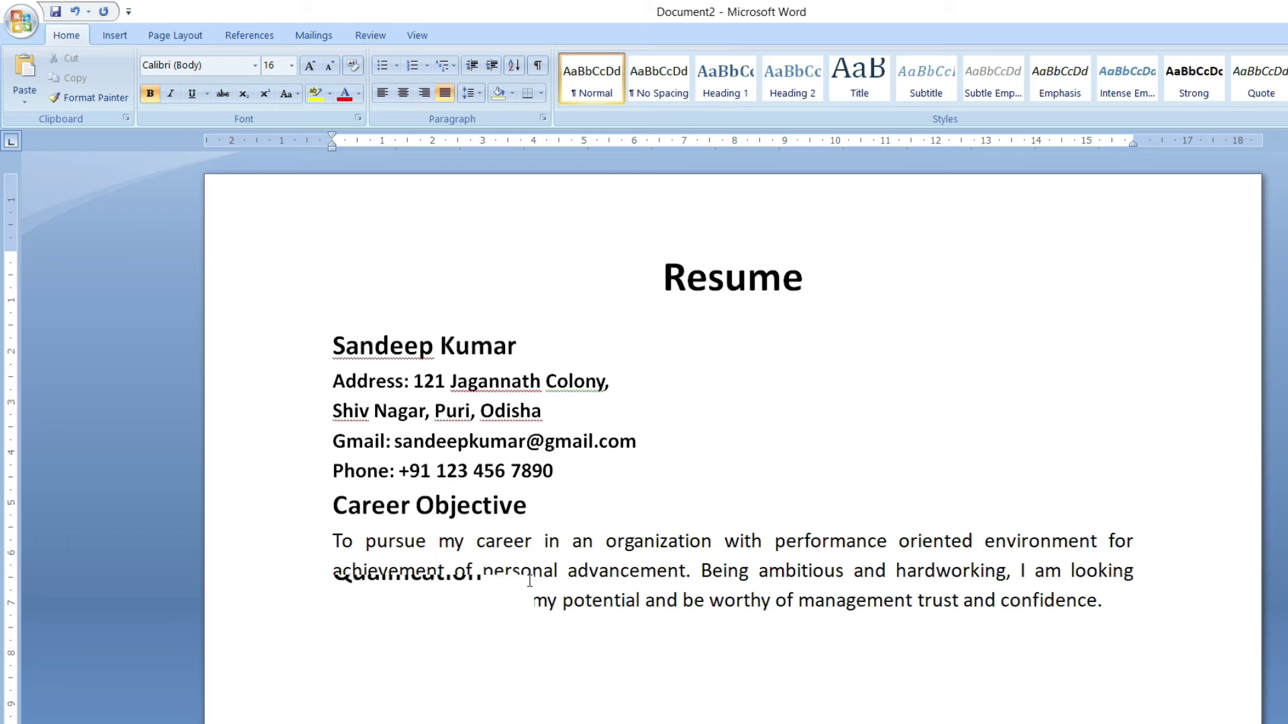
scroll(528, 580, "down", 3)
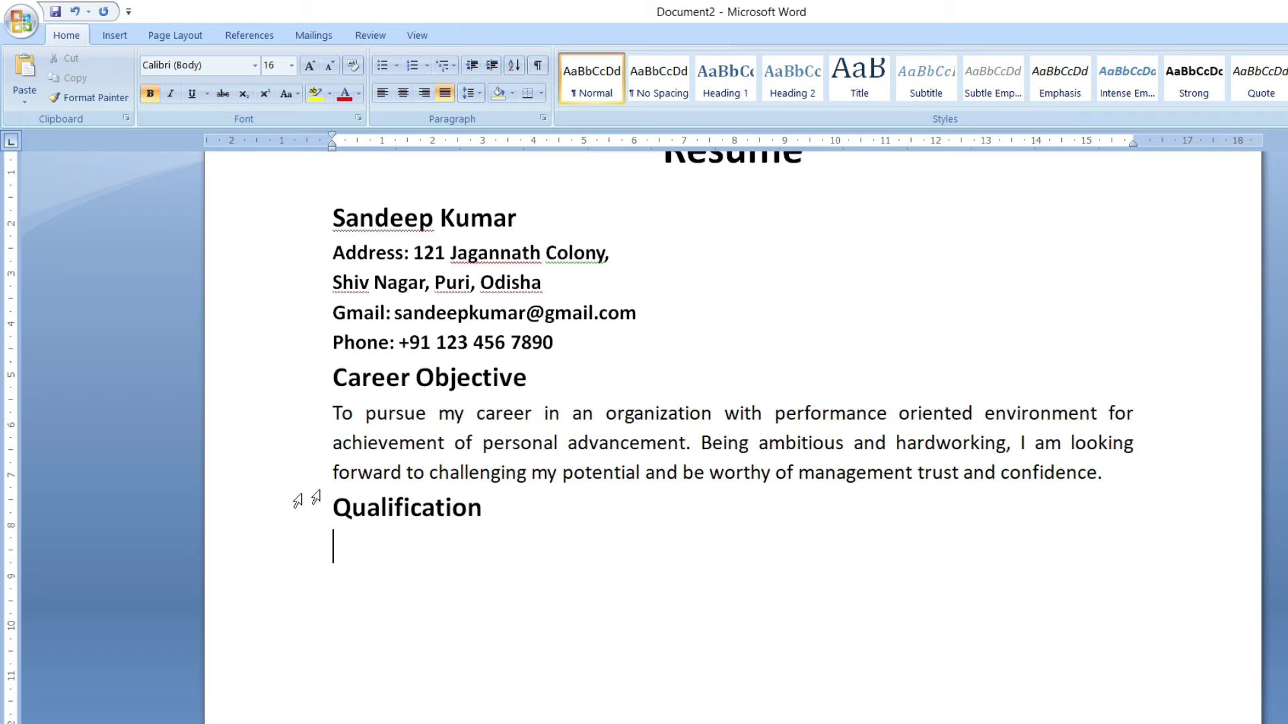
- Insert a 3×1 table under Qualification, enter '10th' in the first cell and select the row
left_click(114, 32)
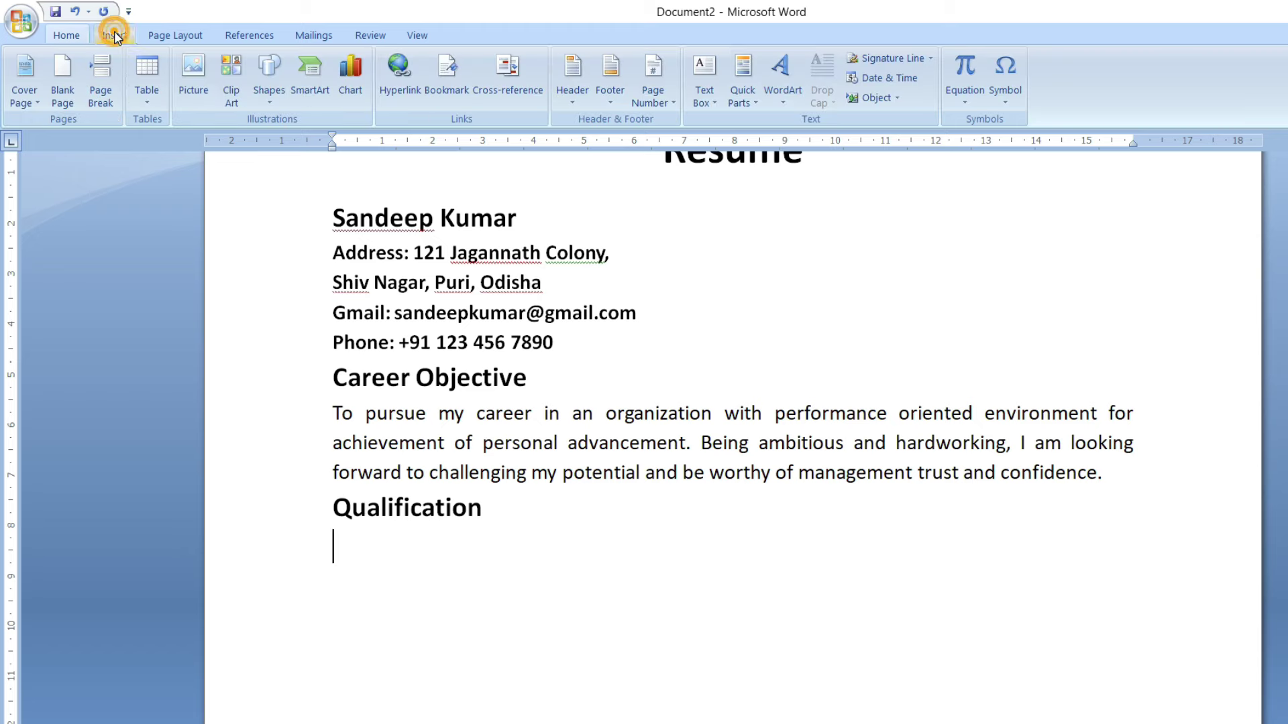
left_click(147, 102)
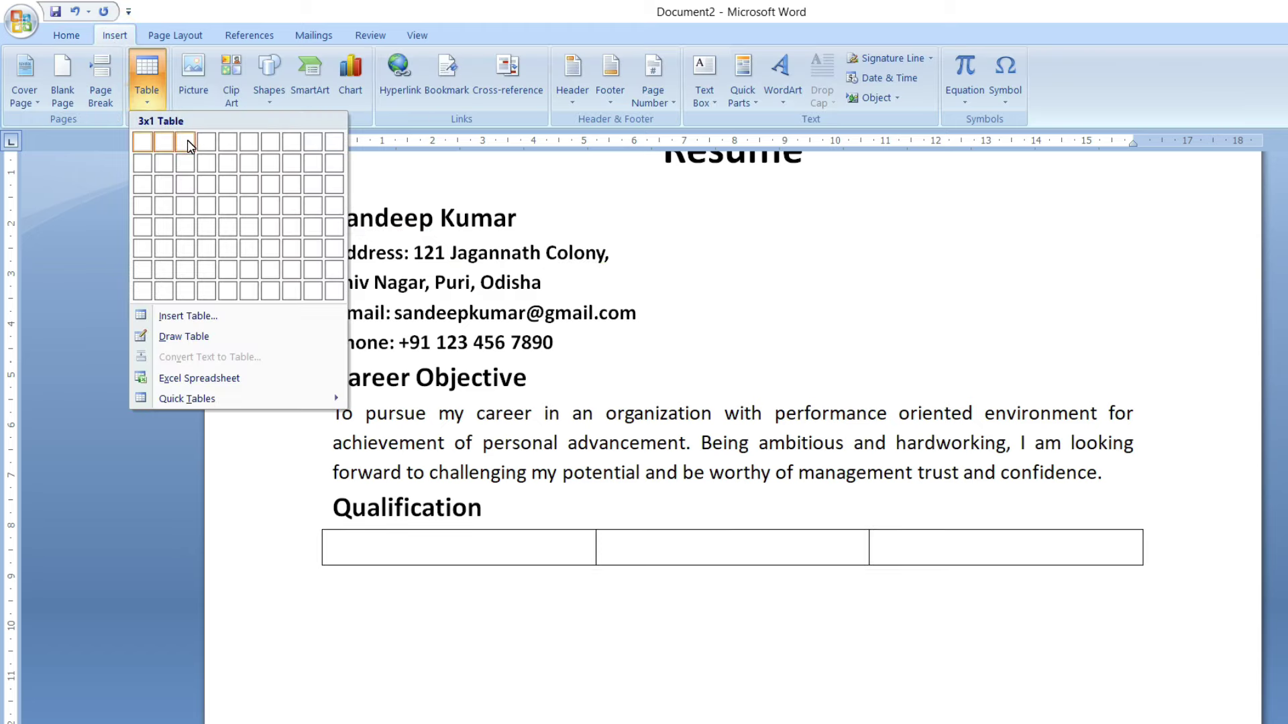
left_click(185, 142)
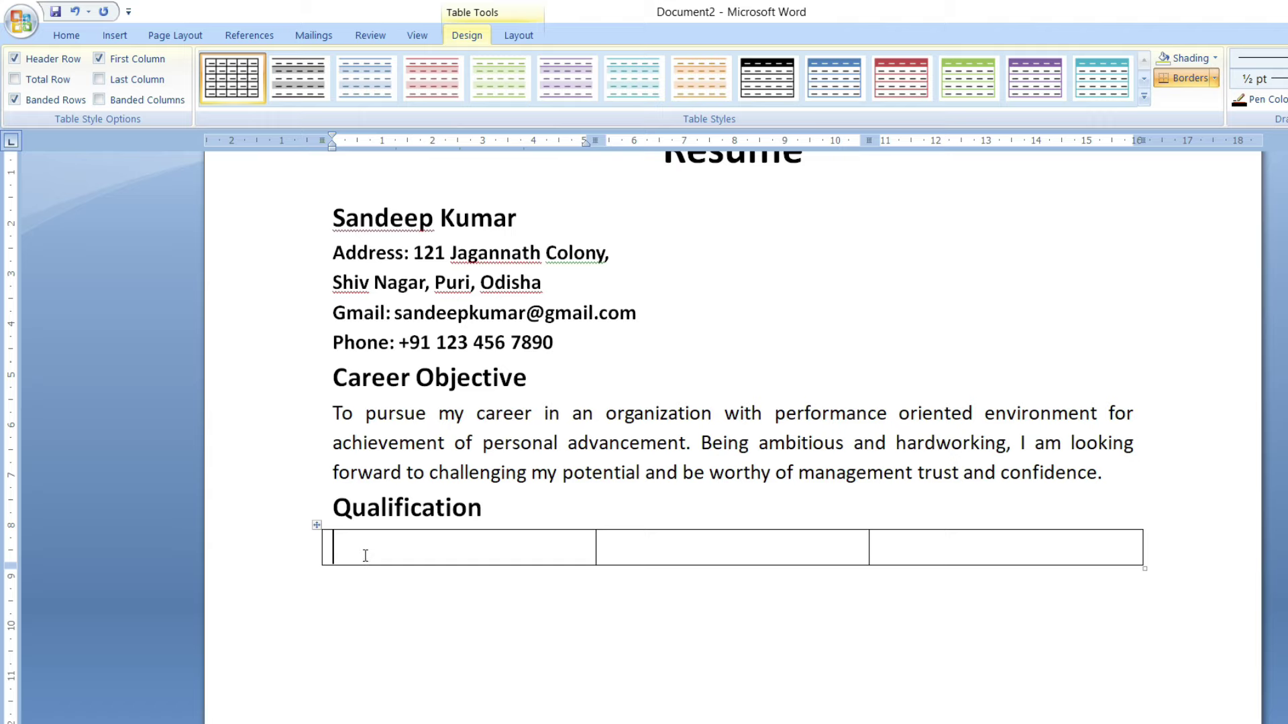
type("10")
type("th")
left_click_drag(403, 546, 975, 558)
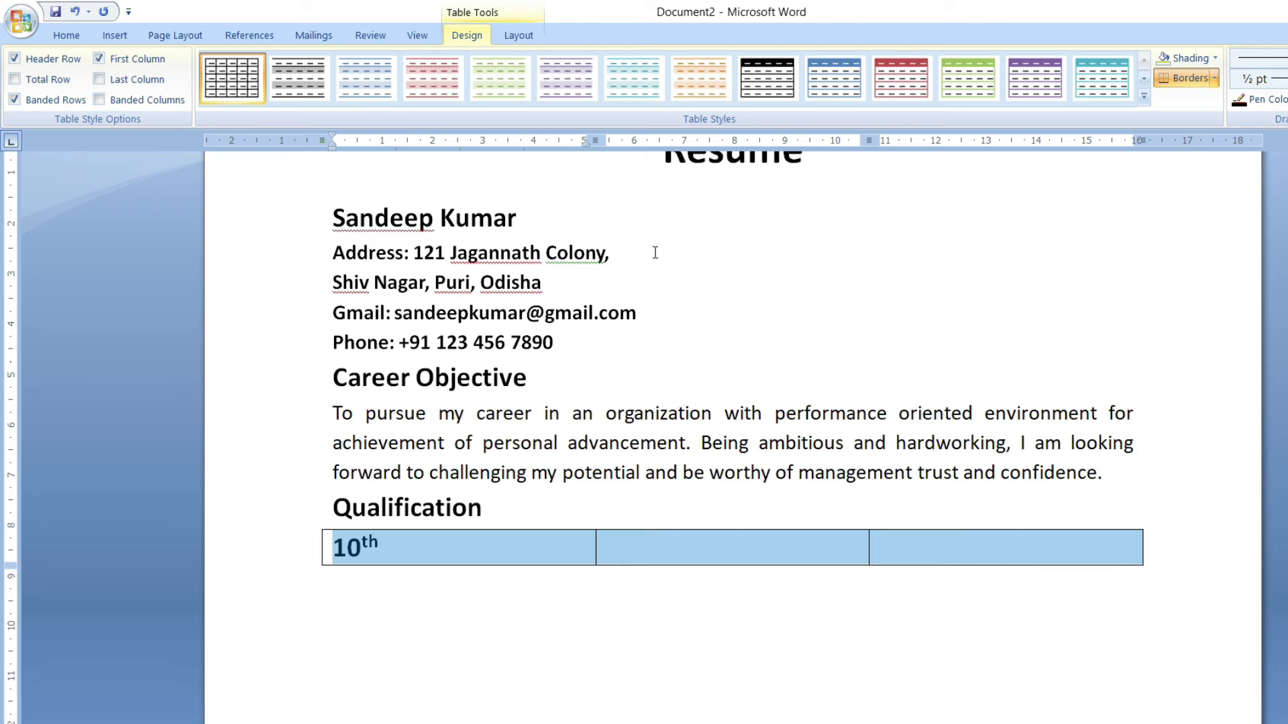
- Set the first row to 12 pt and fill in 2016 and BSEO beside 10th
left_click(66, 35)
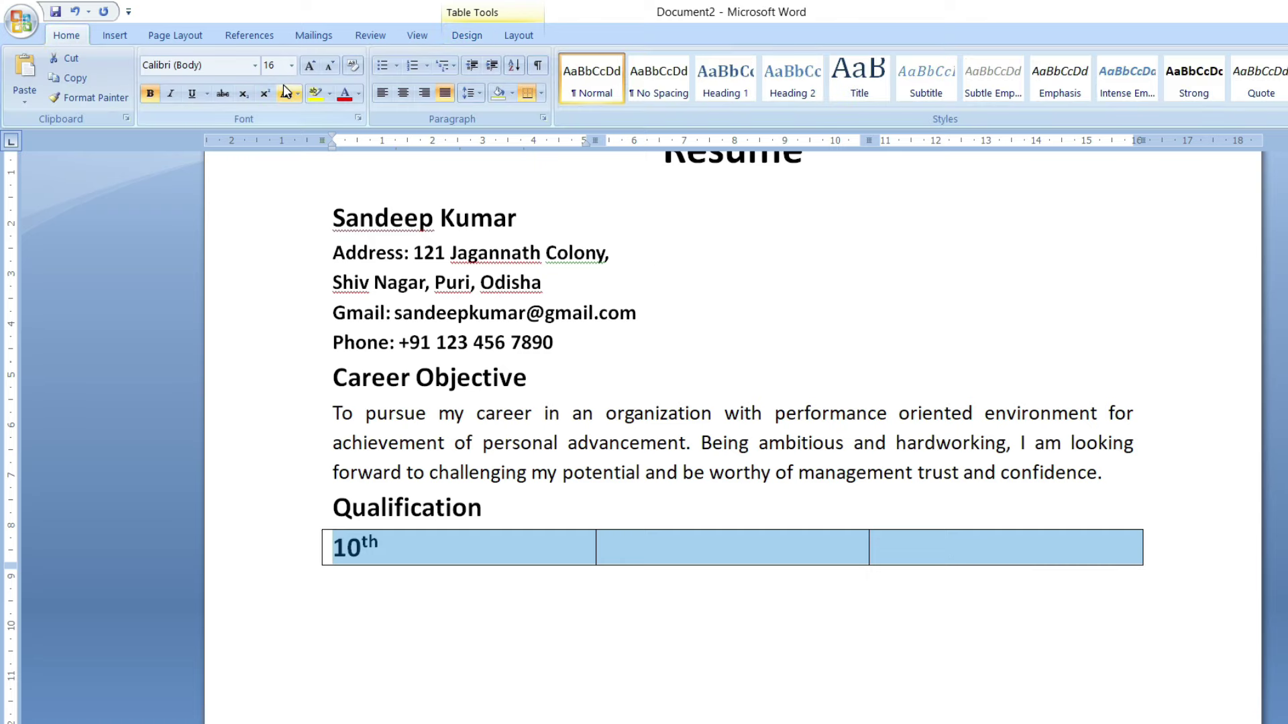
left_click(329, 69)
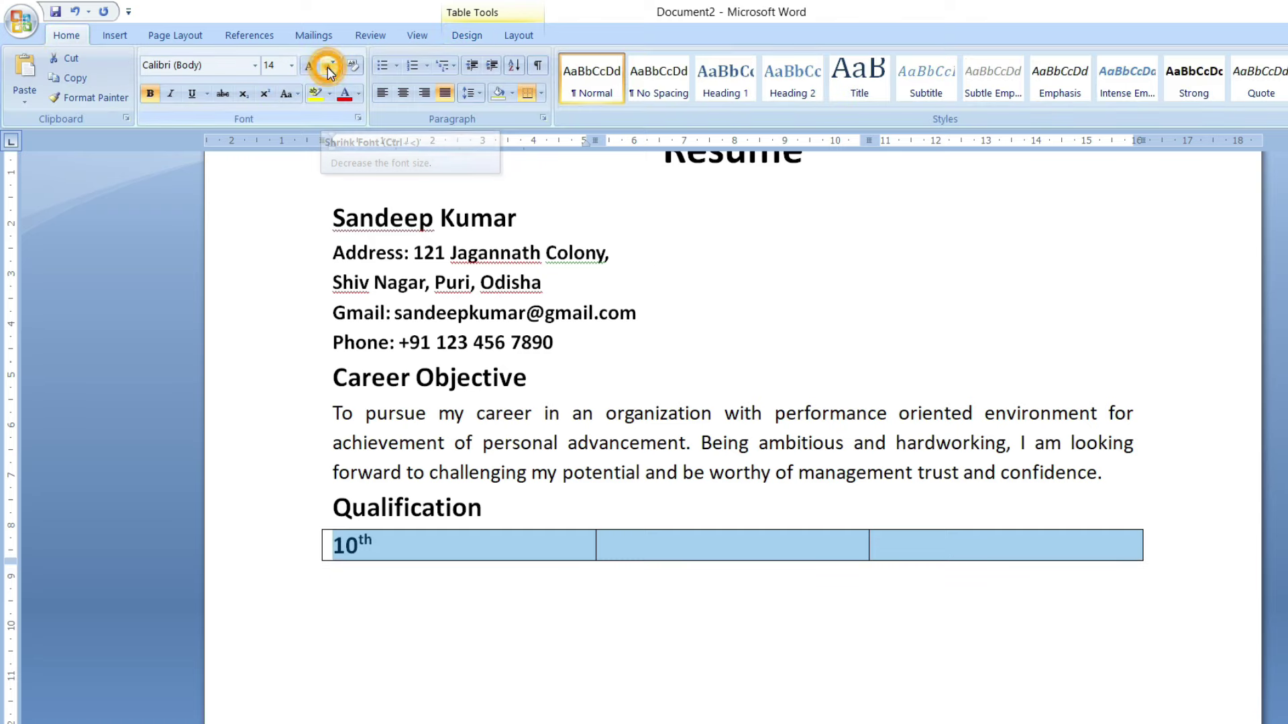
left_click(330, 69)
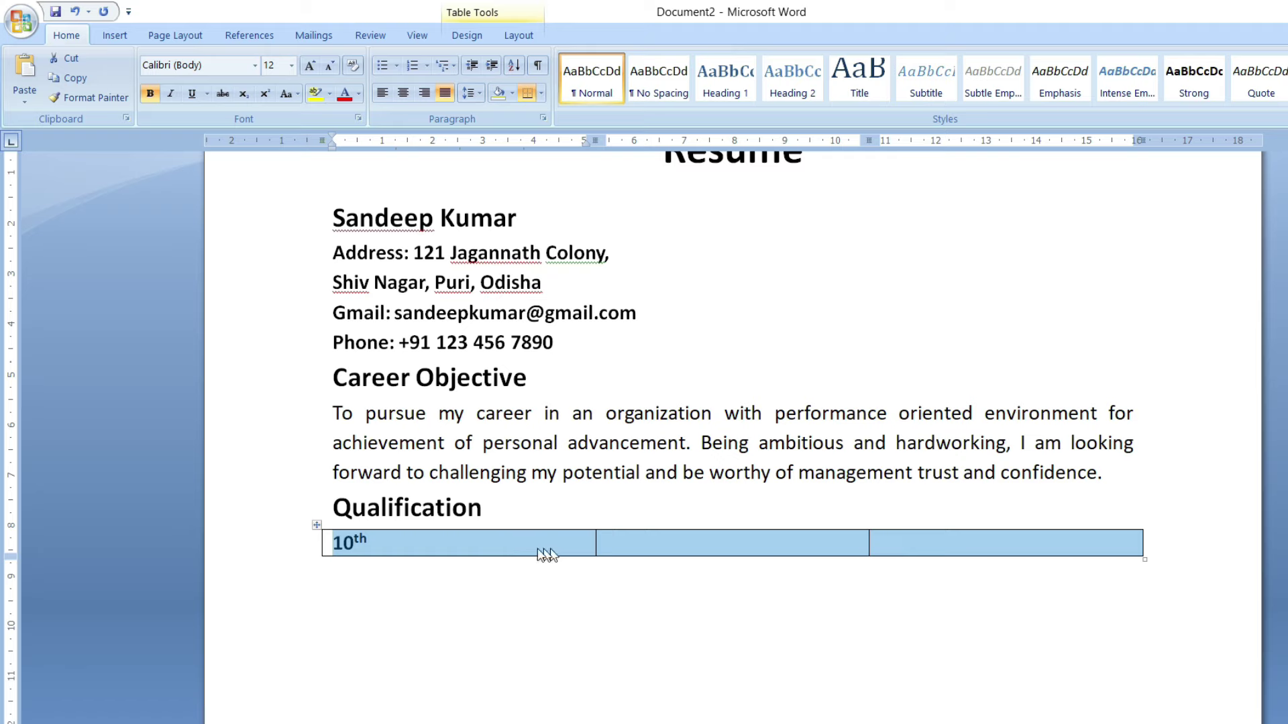
left_click(632, 541)
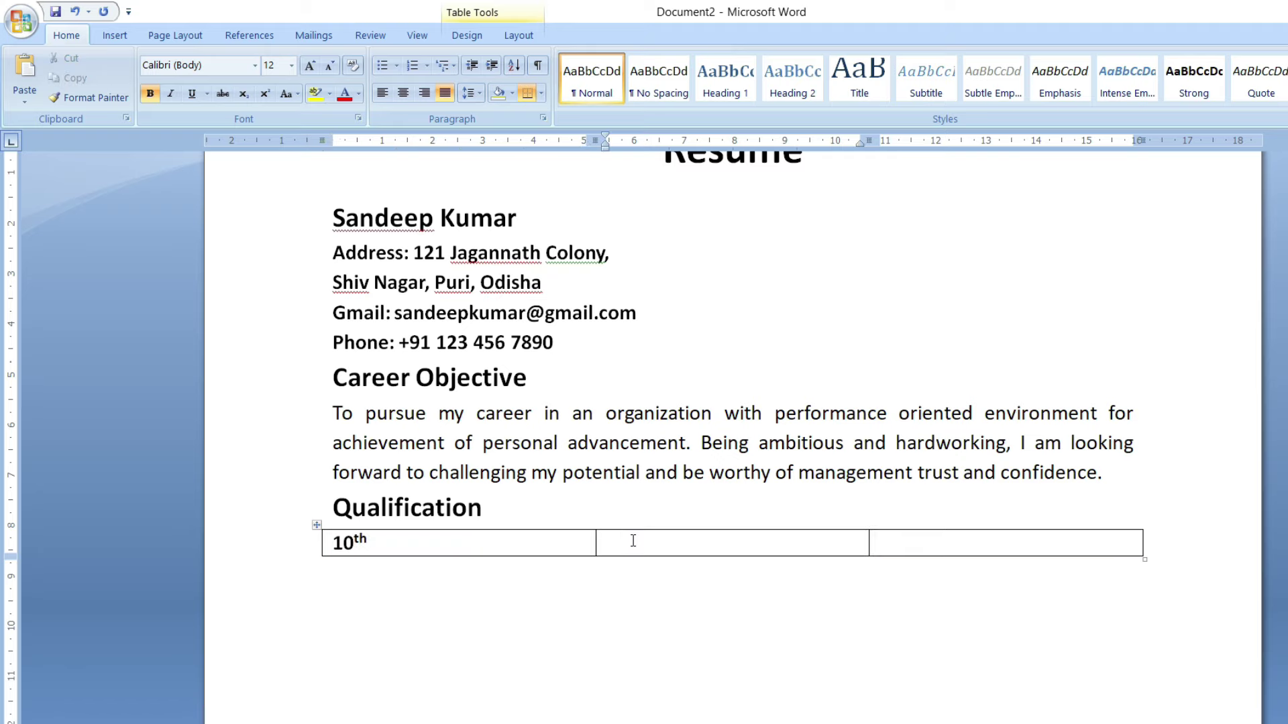
type("2016")
key("Tab")
type("BSe")
key("BackSpace")
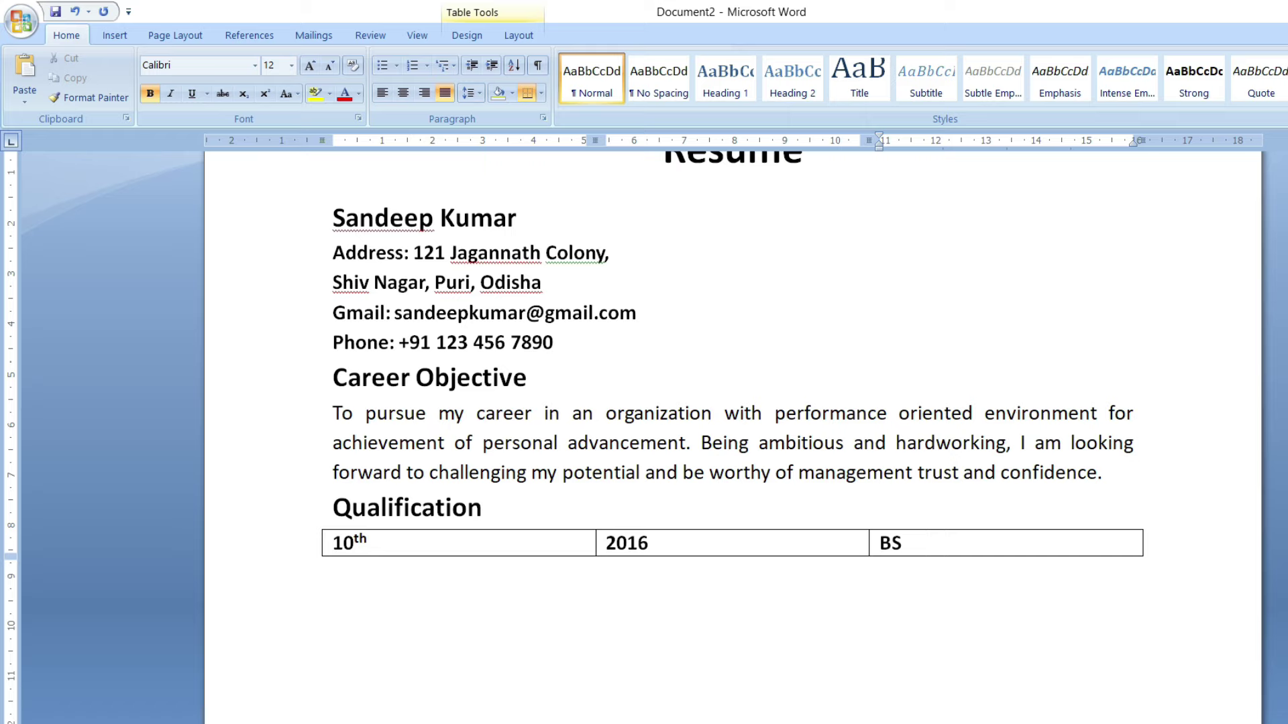
type("EO")
key("Tab")
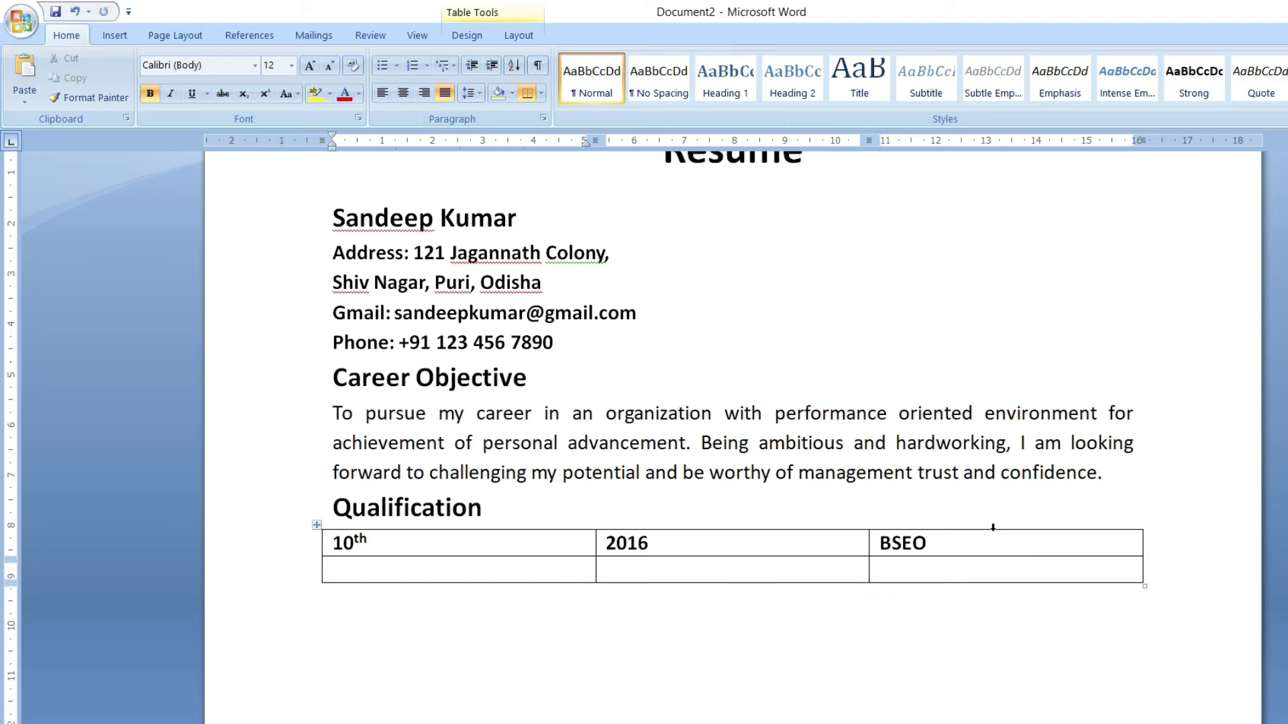
- Add rows for 12th (2018, BSEO) and B.Sc (2021, Central University of Odisha)
type("12th")
key("Tab")
type("2018")
key("Tab")
type("BSE")
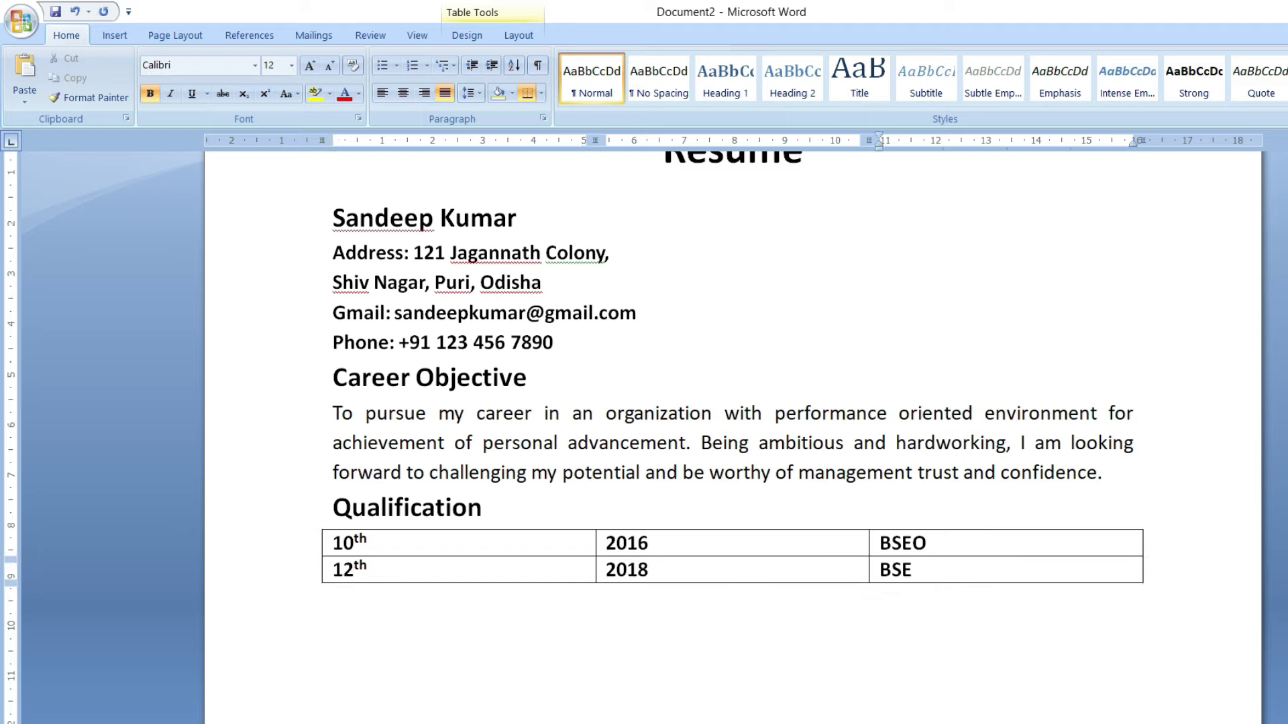
type("O")
key("Tab")
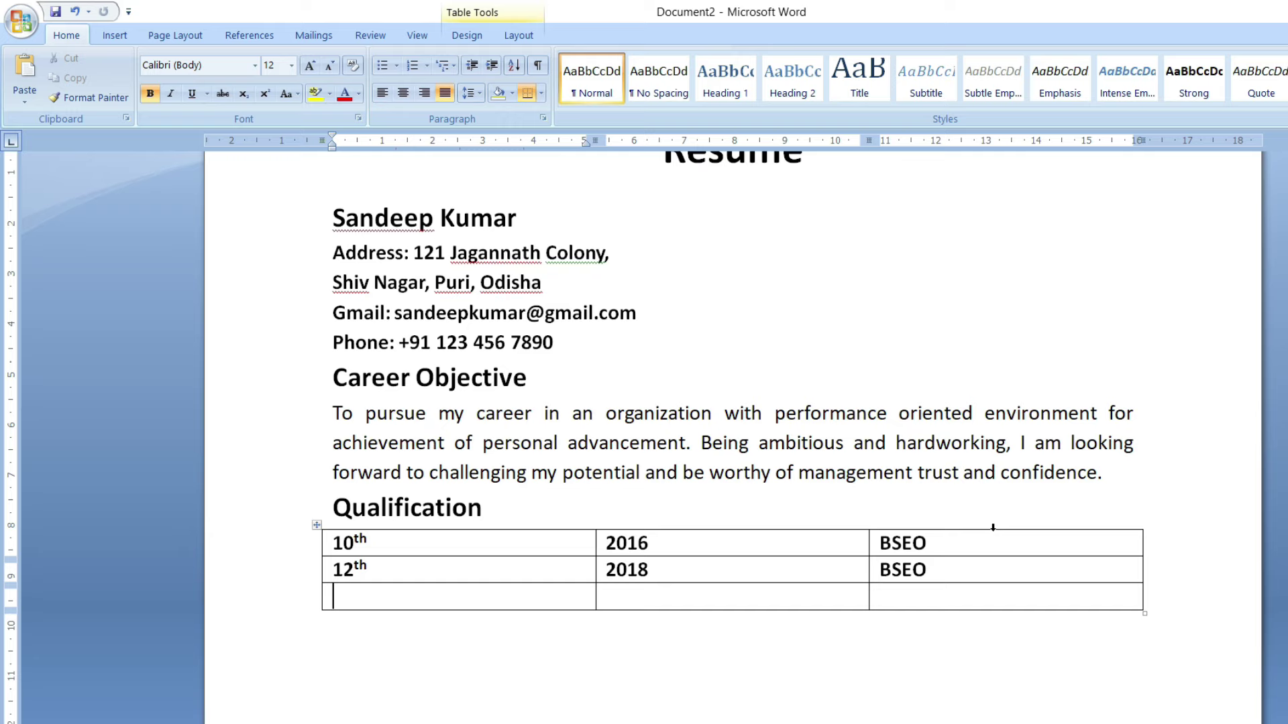
type("B.Sc ")
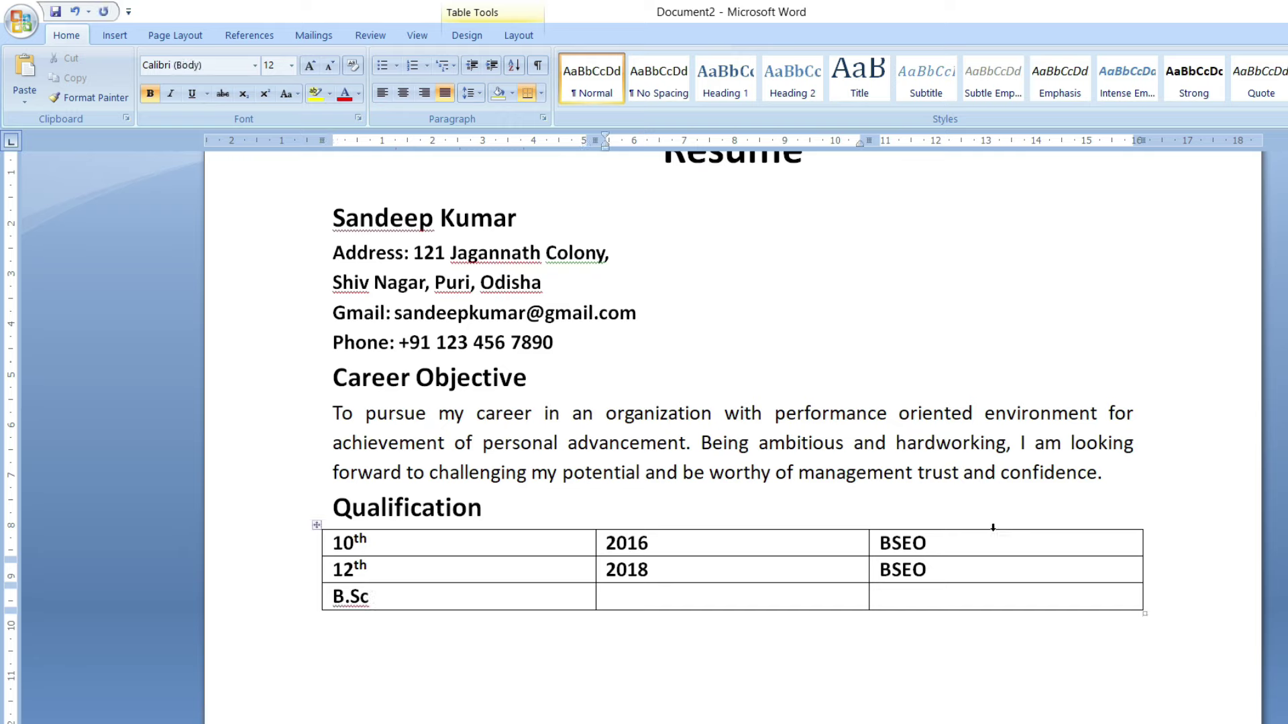
type("2021")
key("Tab")
type("Central Univer")
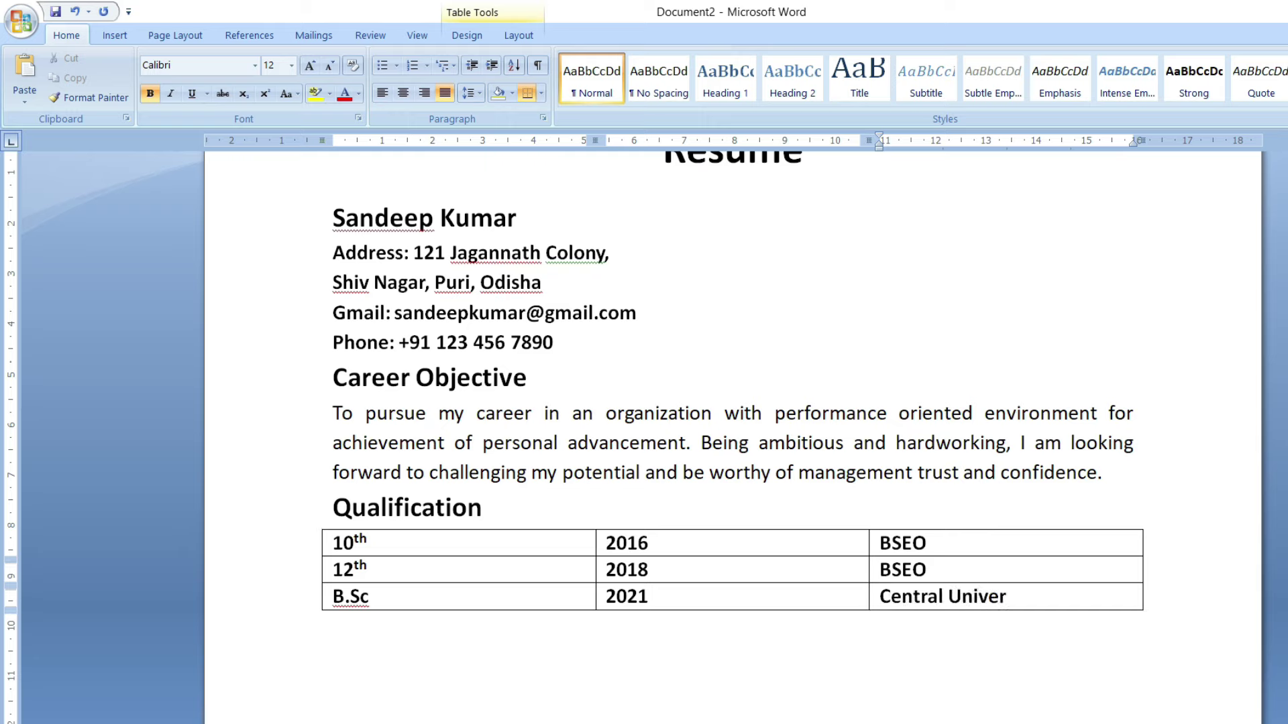
type("sity of Odisha")
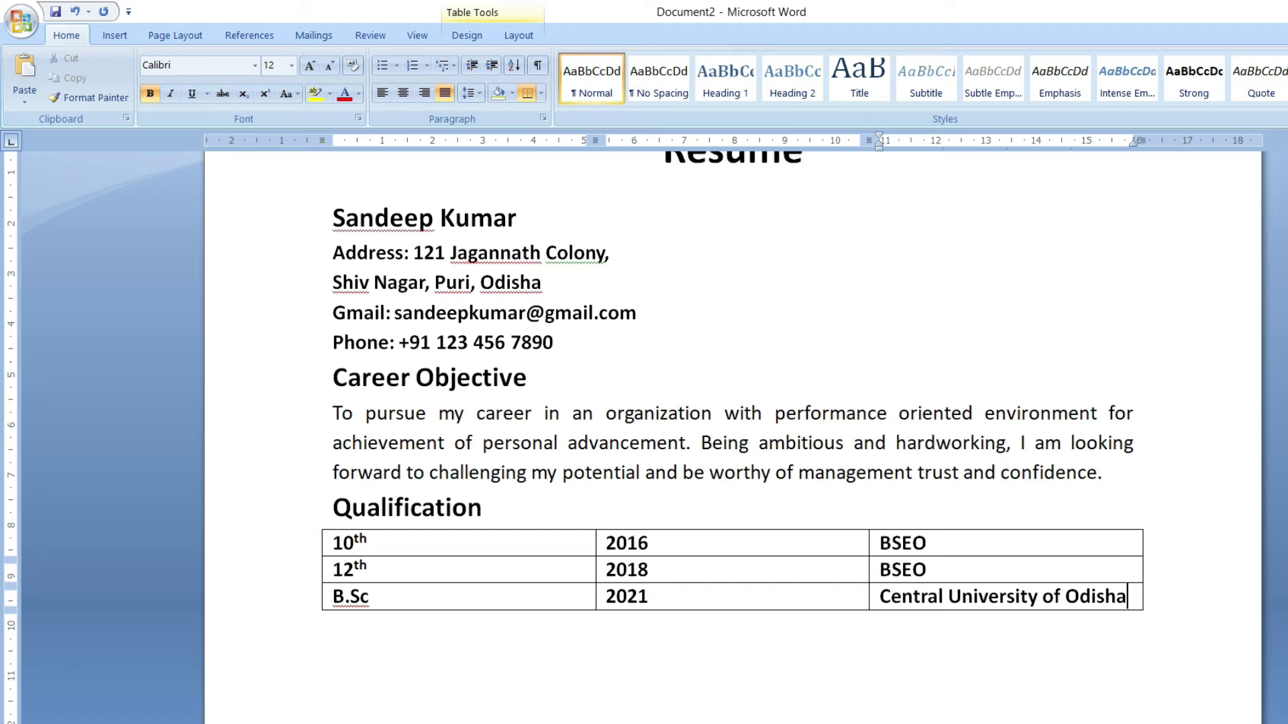
- Add a PGDCA row with 2022 and Odisha State Open University, Sambalpur
key("Tab")
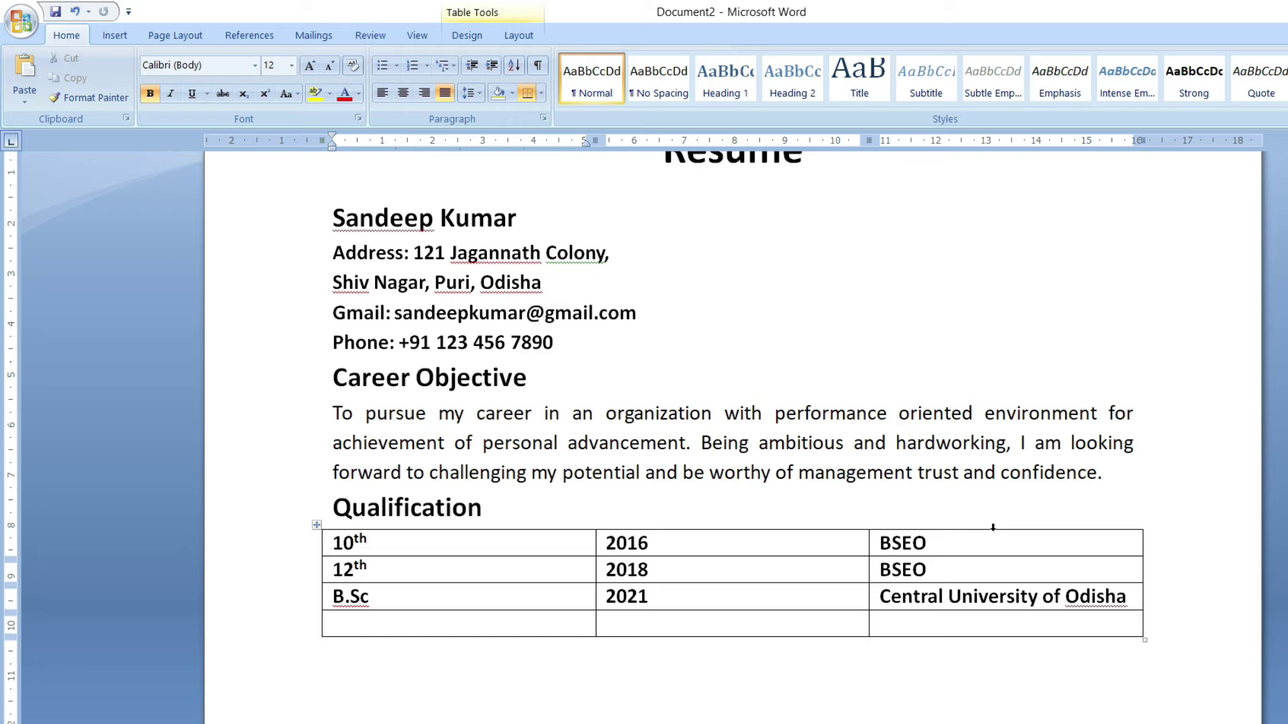
type("PGDCA")
key("Tab")
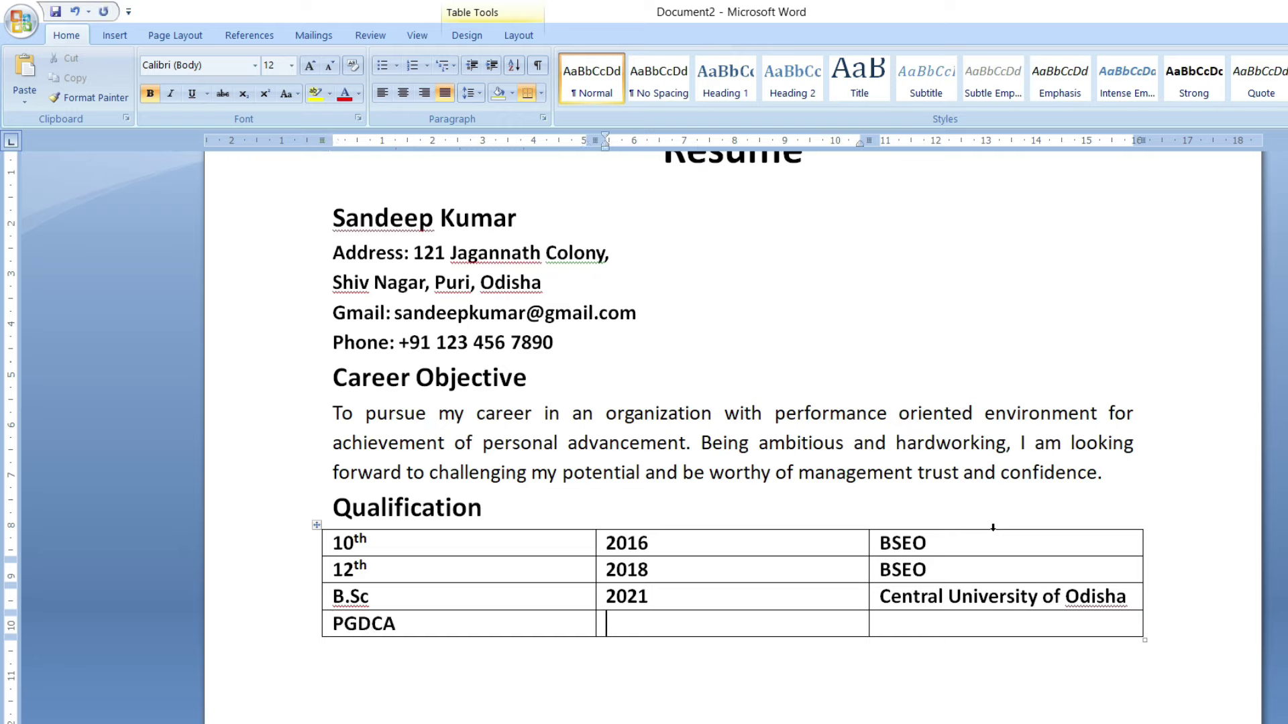
type("2022")
key("Tab")
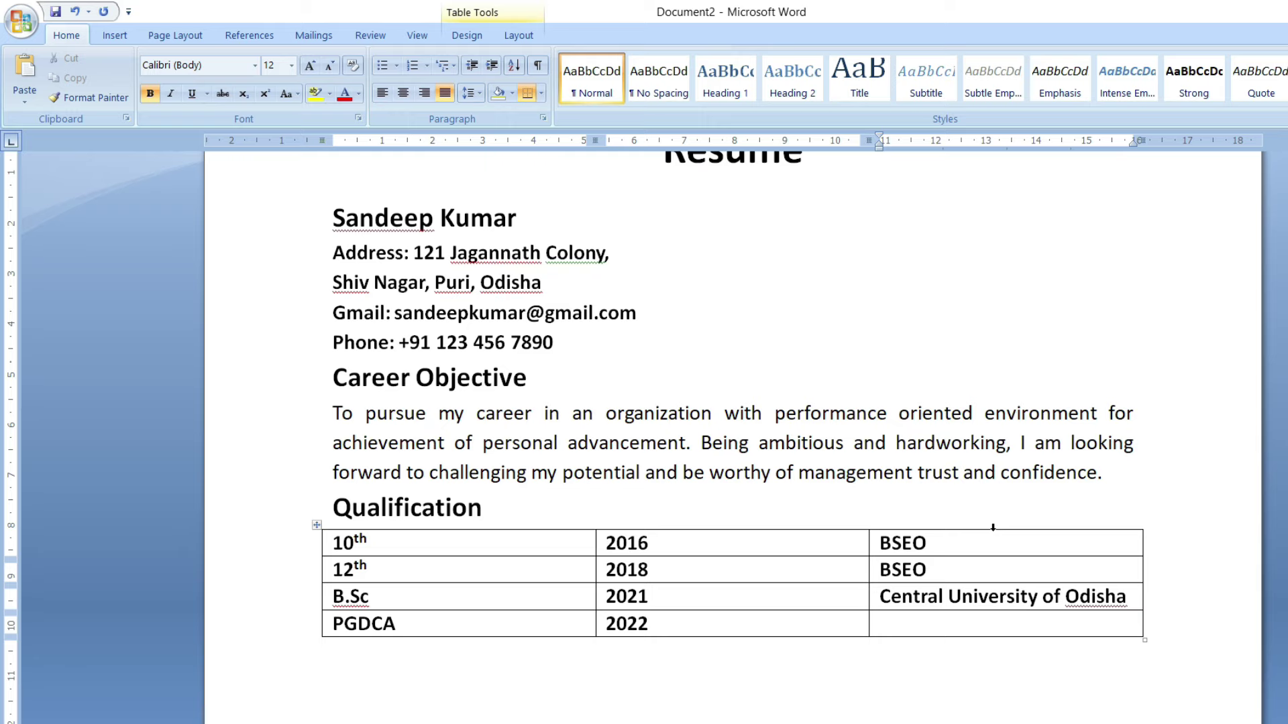
type("odisha s")
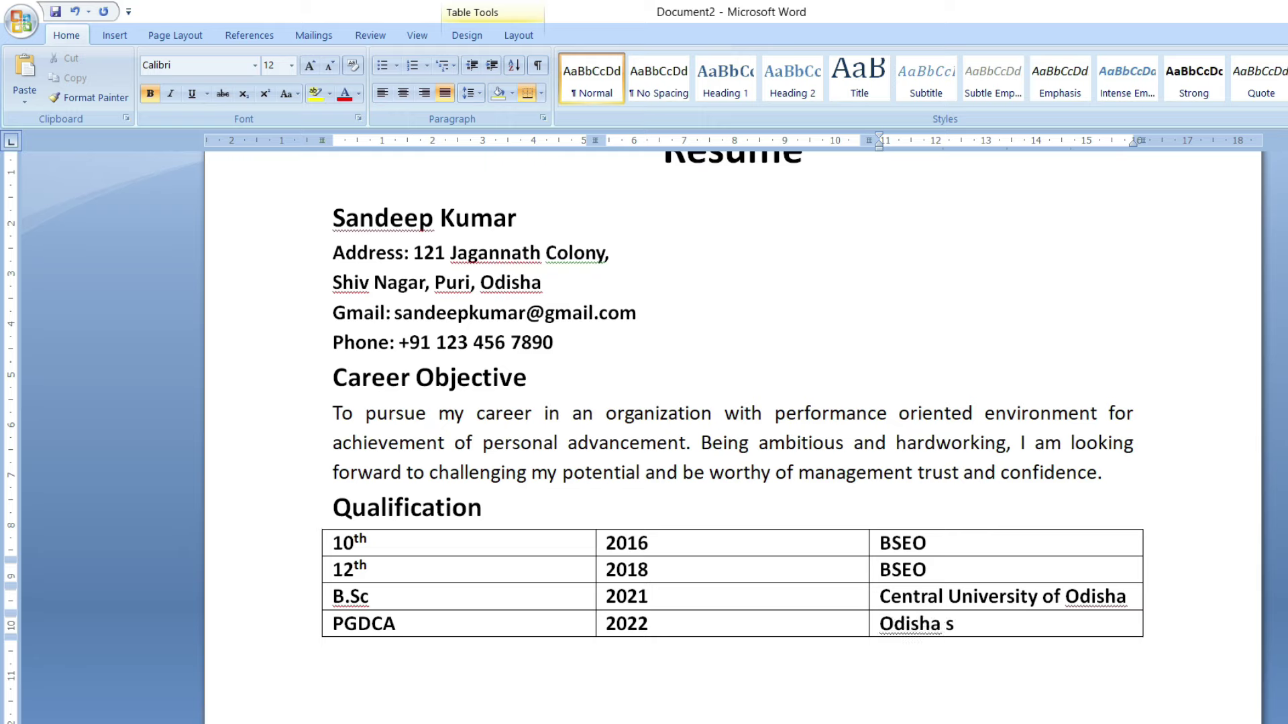
type("t")
key("BackSpace")
key("BackSpace")
type("State")
type(" Open University")
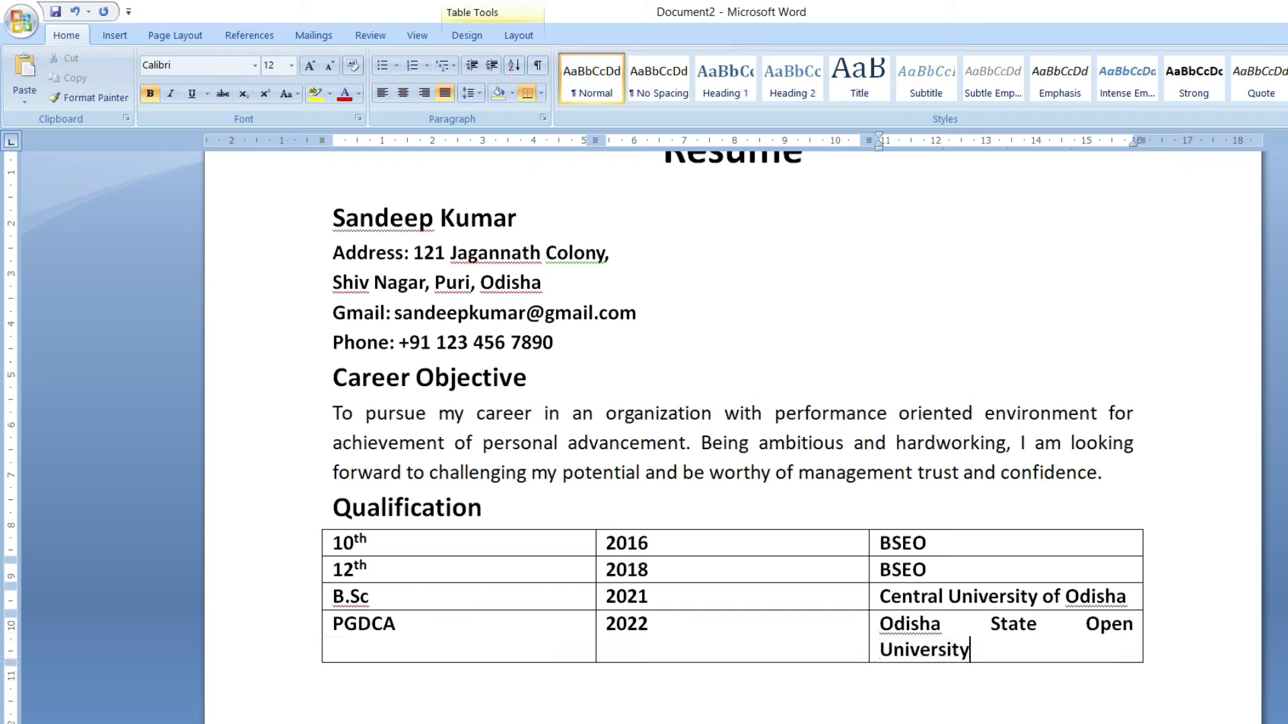
type(", Sambalpur")
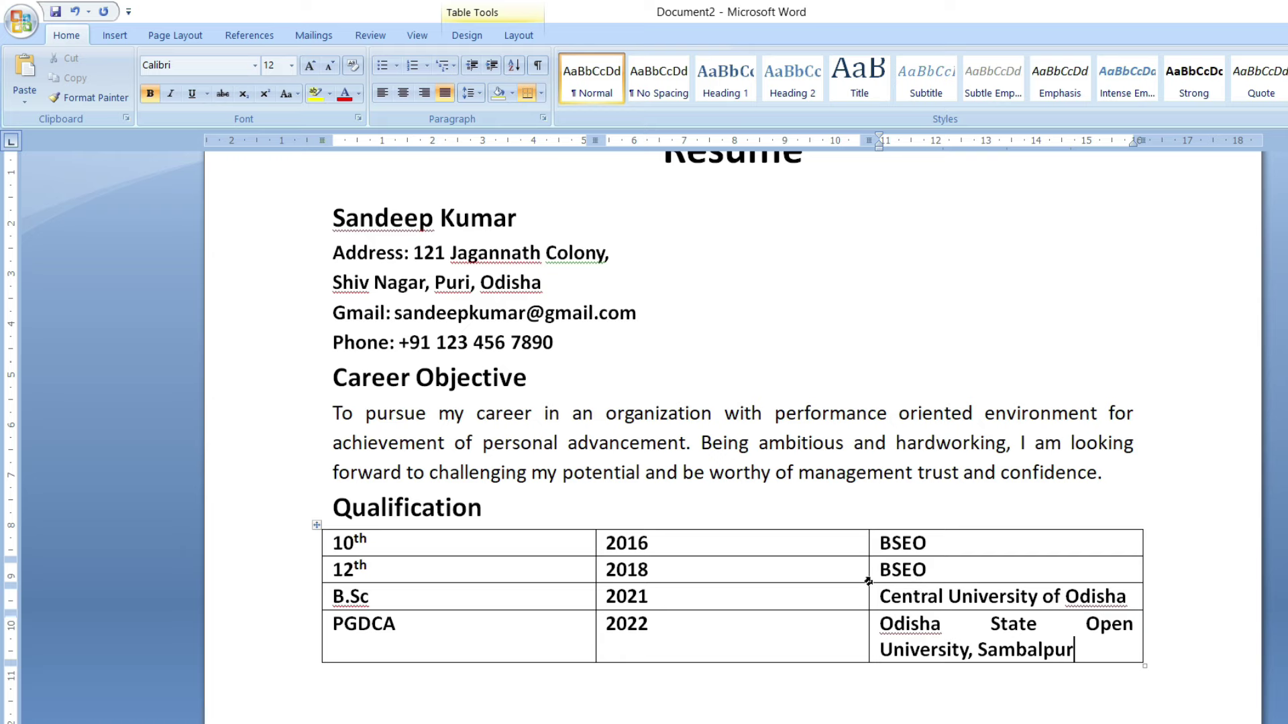
- Shift the year/institution column border left so 'Odisha State Open University, Sambalpur' fits on one line
left_click_drag(868, 569, 815, 568)
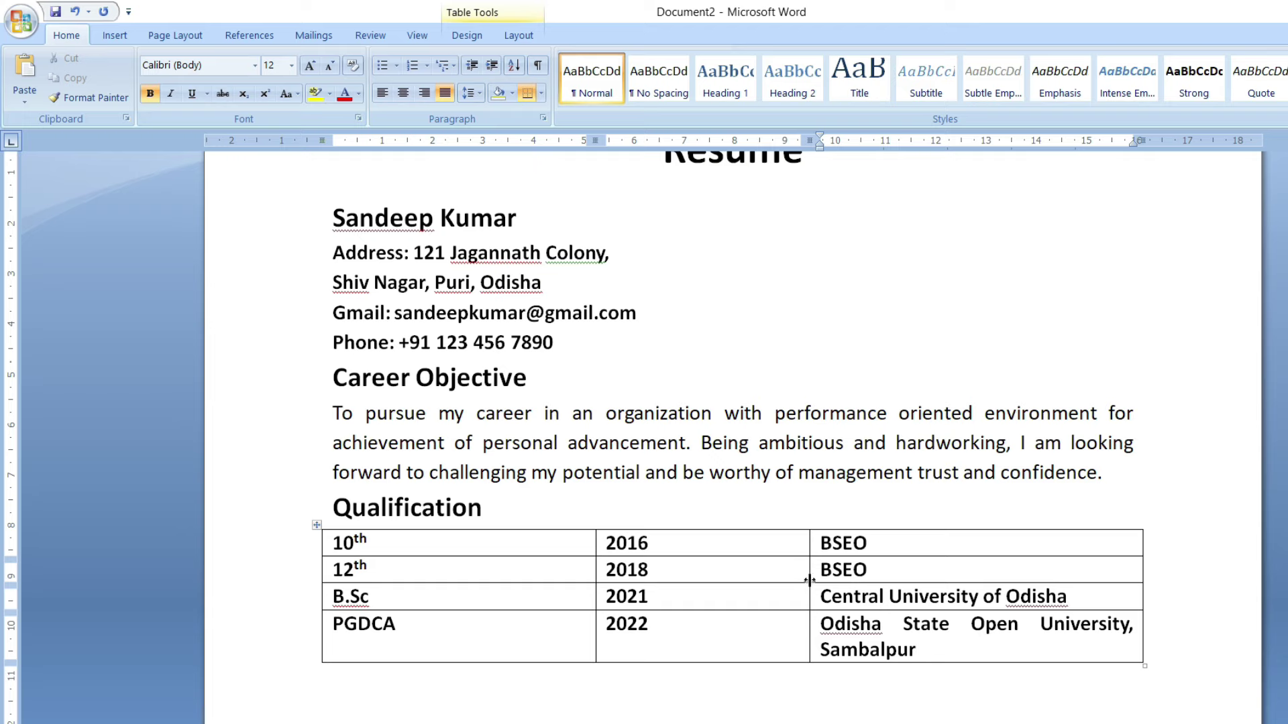
left_click_drag(810, 577, 786, 578)
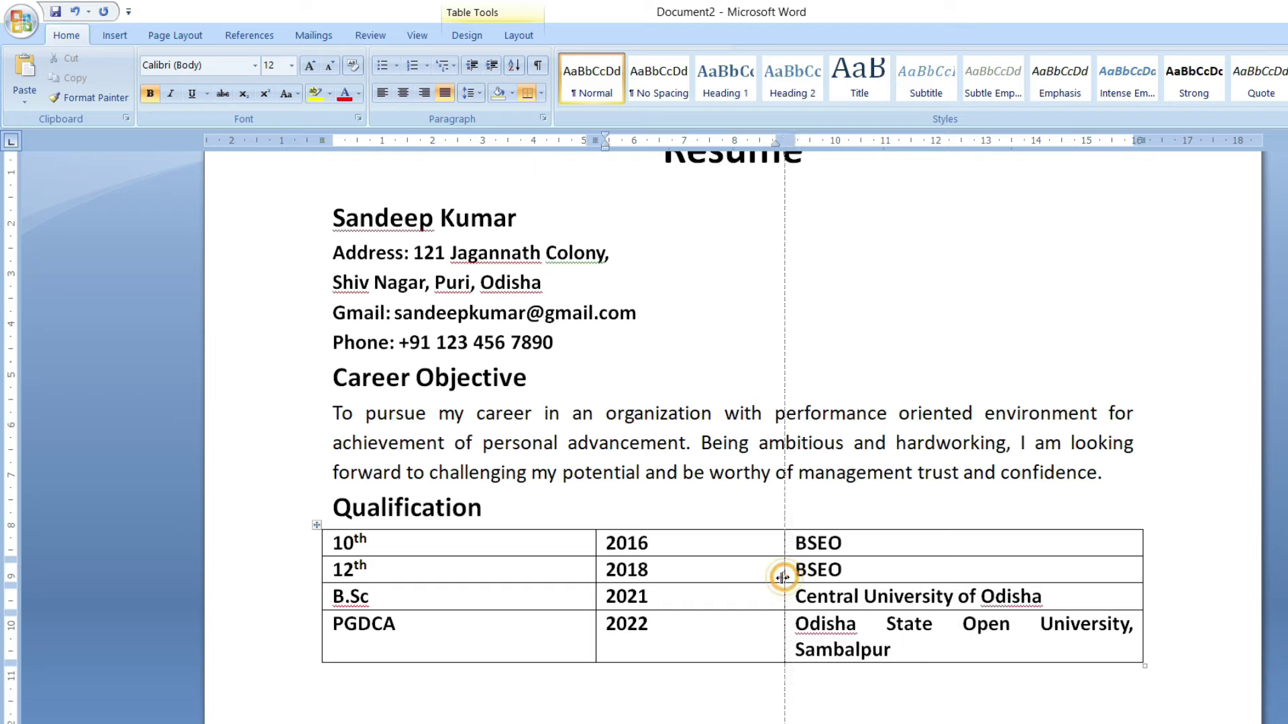
left_click_drag(784, 579, 754, 584)
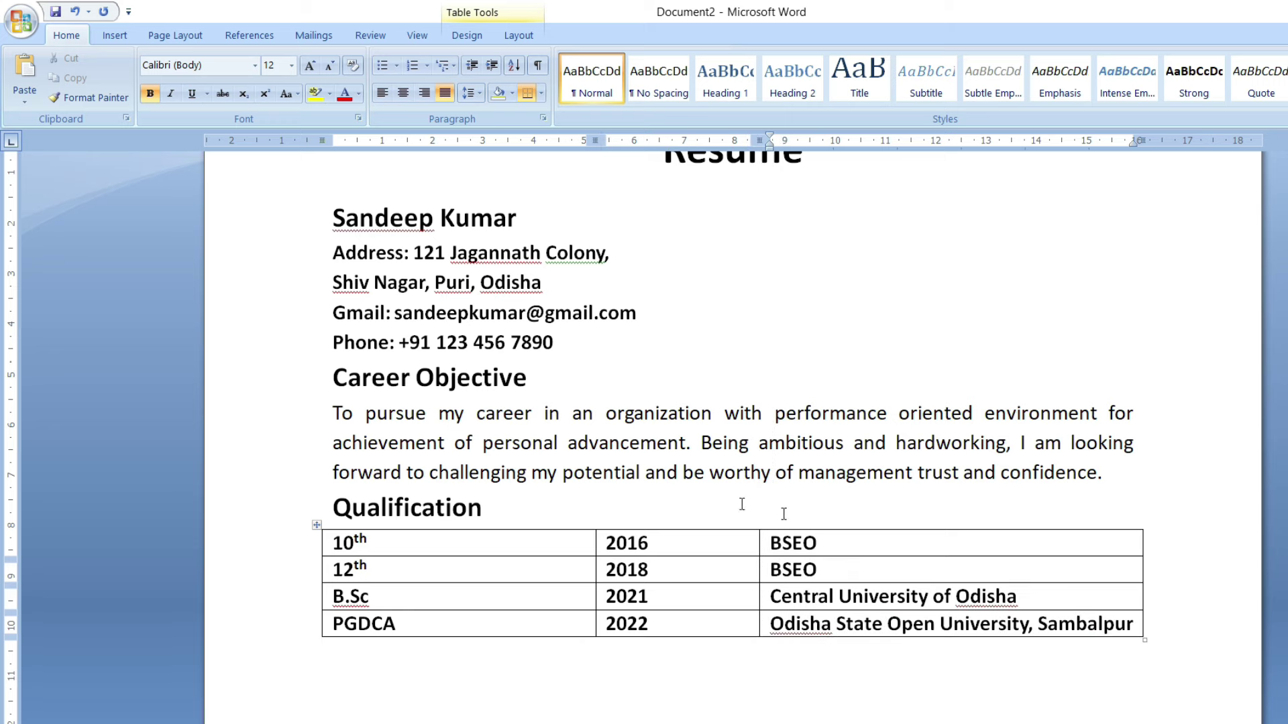
scroll(671, 576, "down", 1)
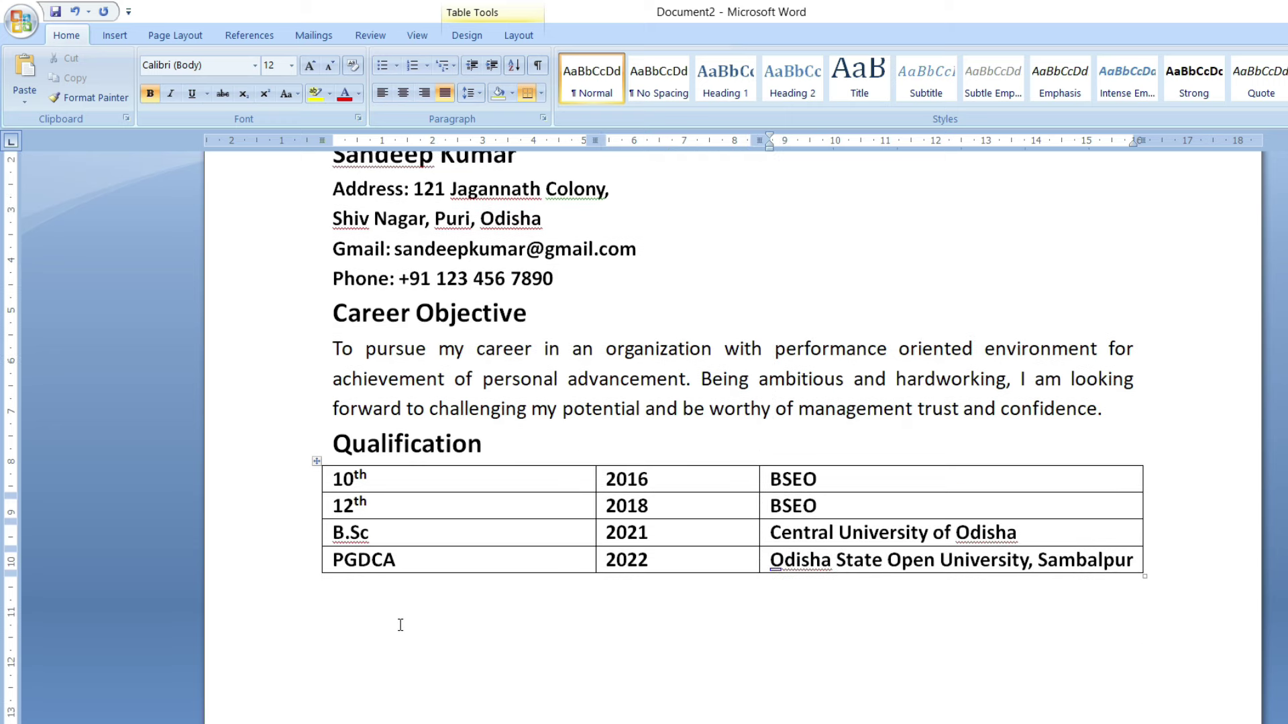
- Type an Experience heading below the table with Fresher on the next line
left_click(342, 602)
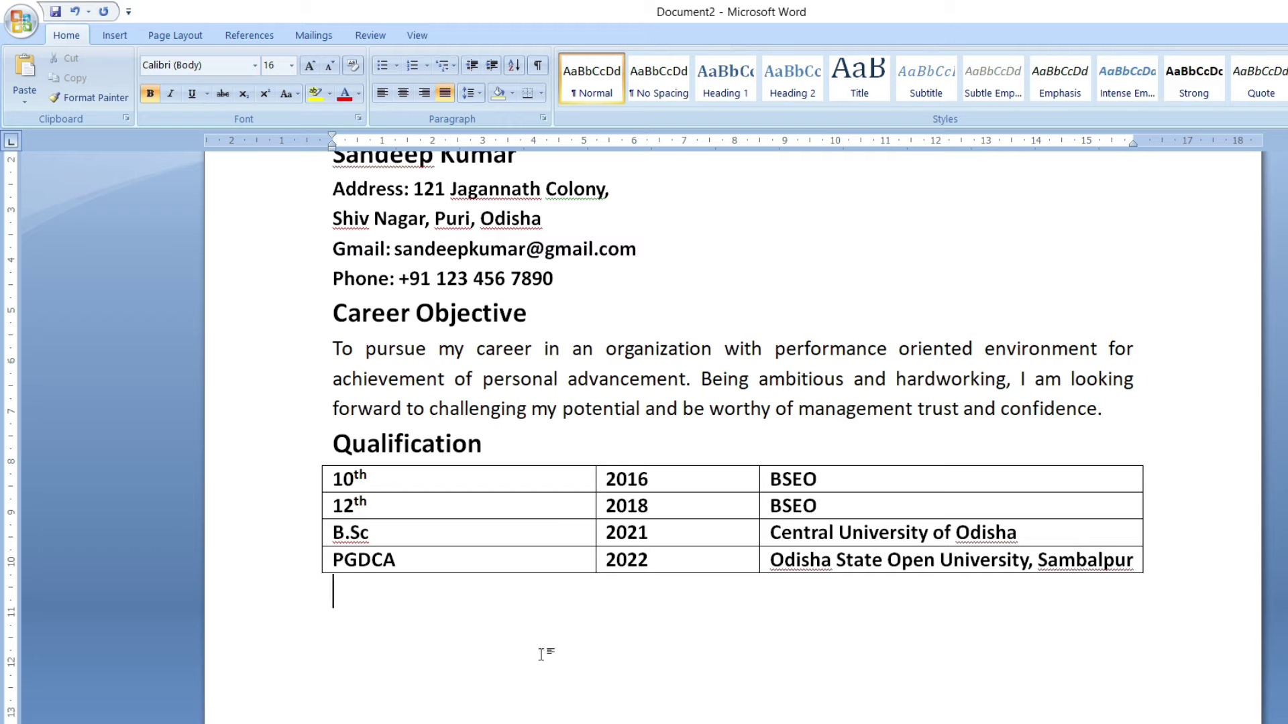
type("Exp")
type("erience")
key("Return")
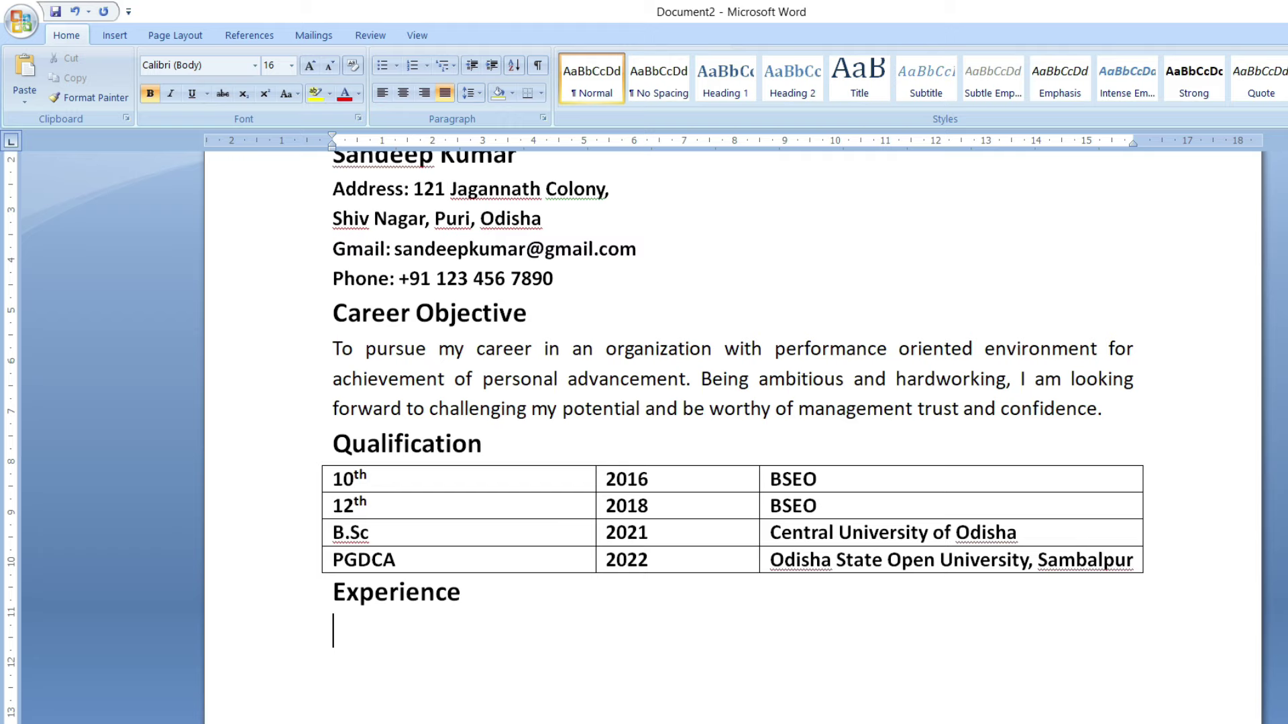
type("Fresher")
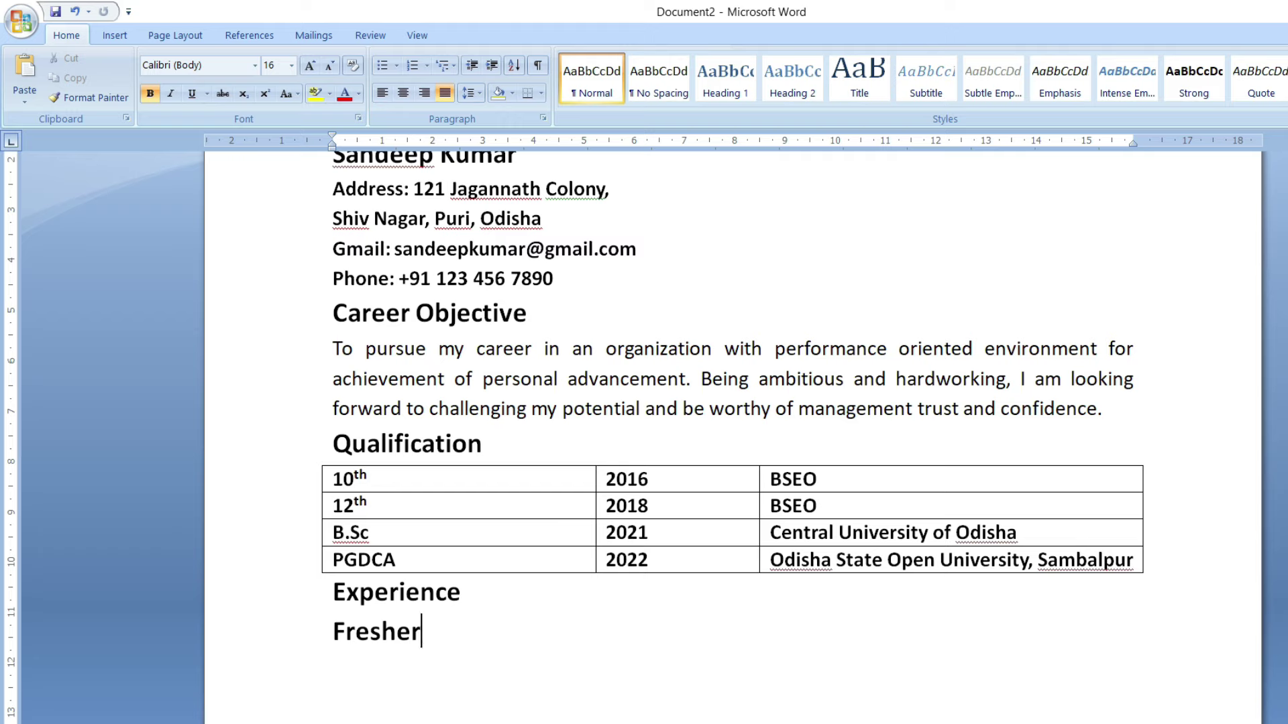
- Make Fresher plain 12 pt text and start a new line below it
left_click_drag(462, 630, 332, 634)
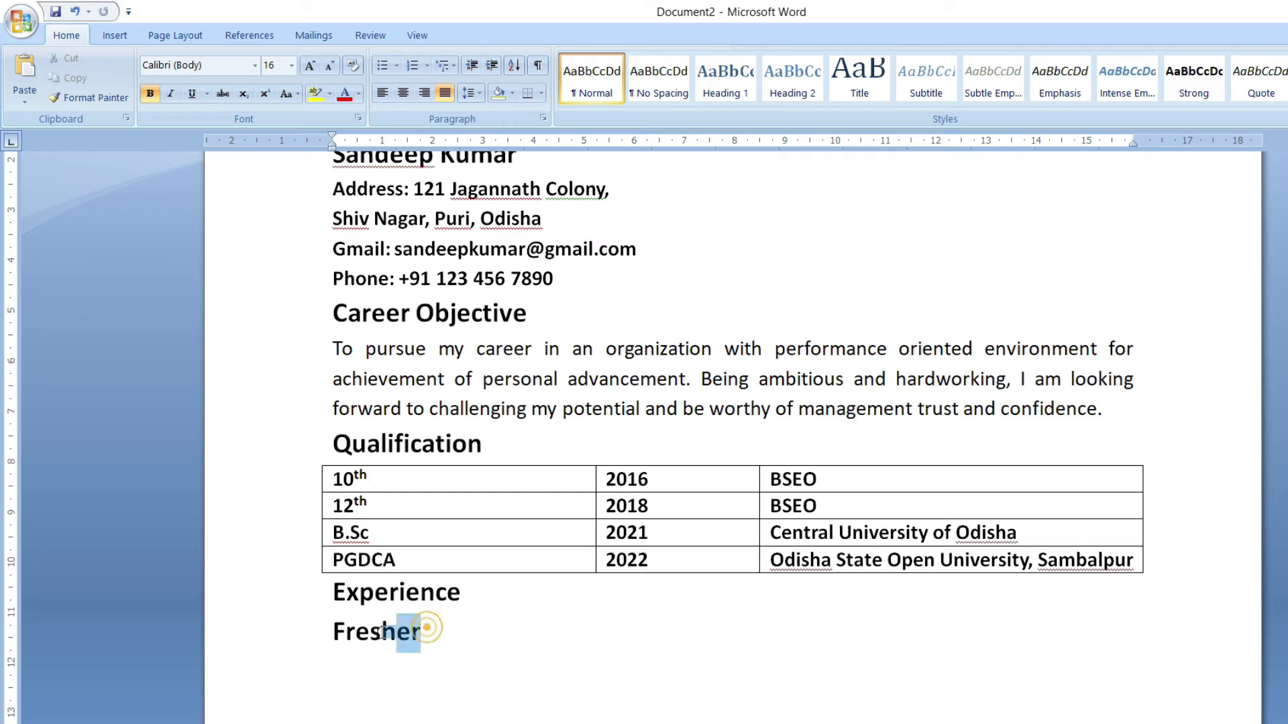
left_click(463, 590)
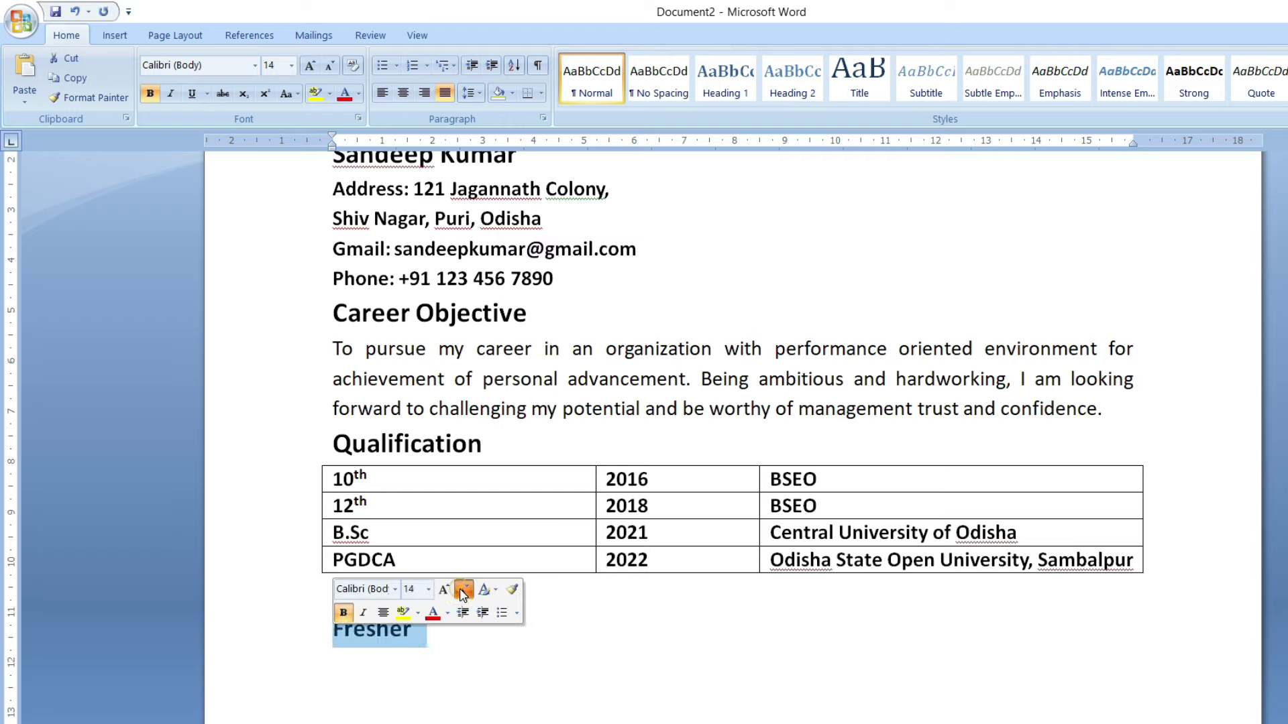
left_click(462, 589)
left_click(343, 613)
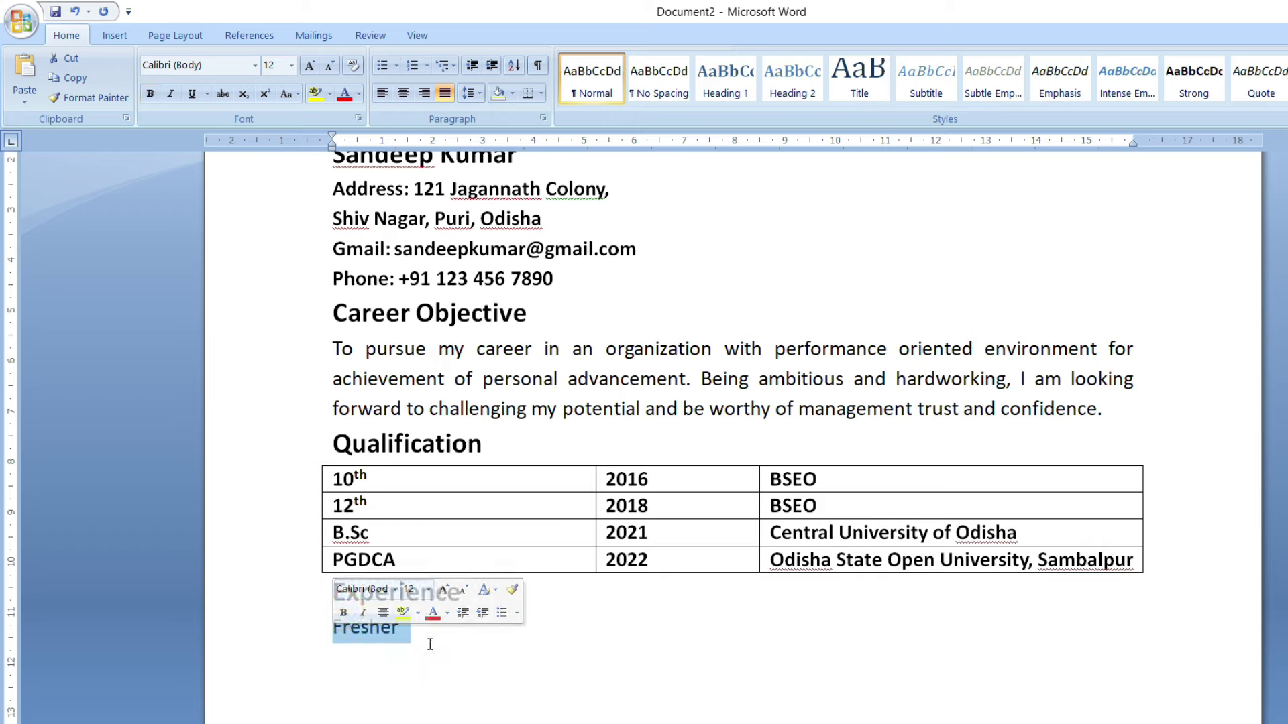
left_click(429, 634)
key("Return")
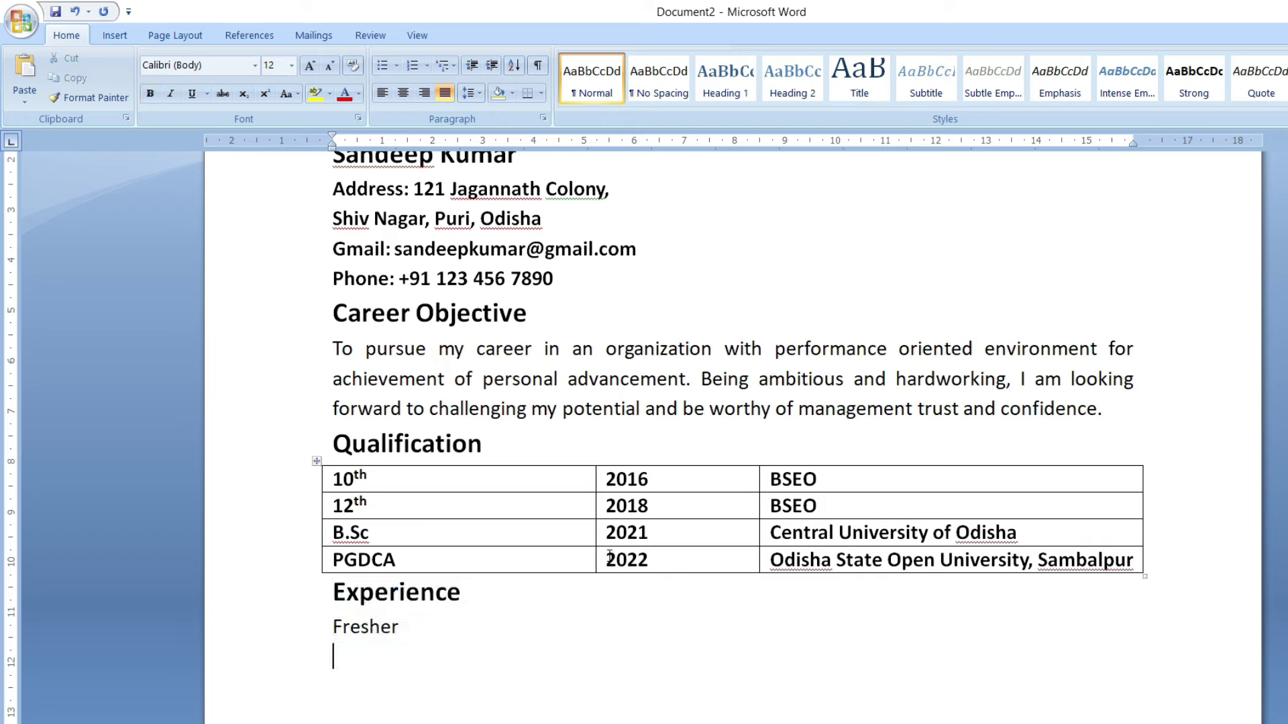
type("S")
key("BackSpace")
- Type Skills and make it a bold 16 pt heading
type("ki")
type("lls")
left_click_drag(376, 664, 334, 660)
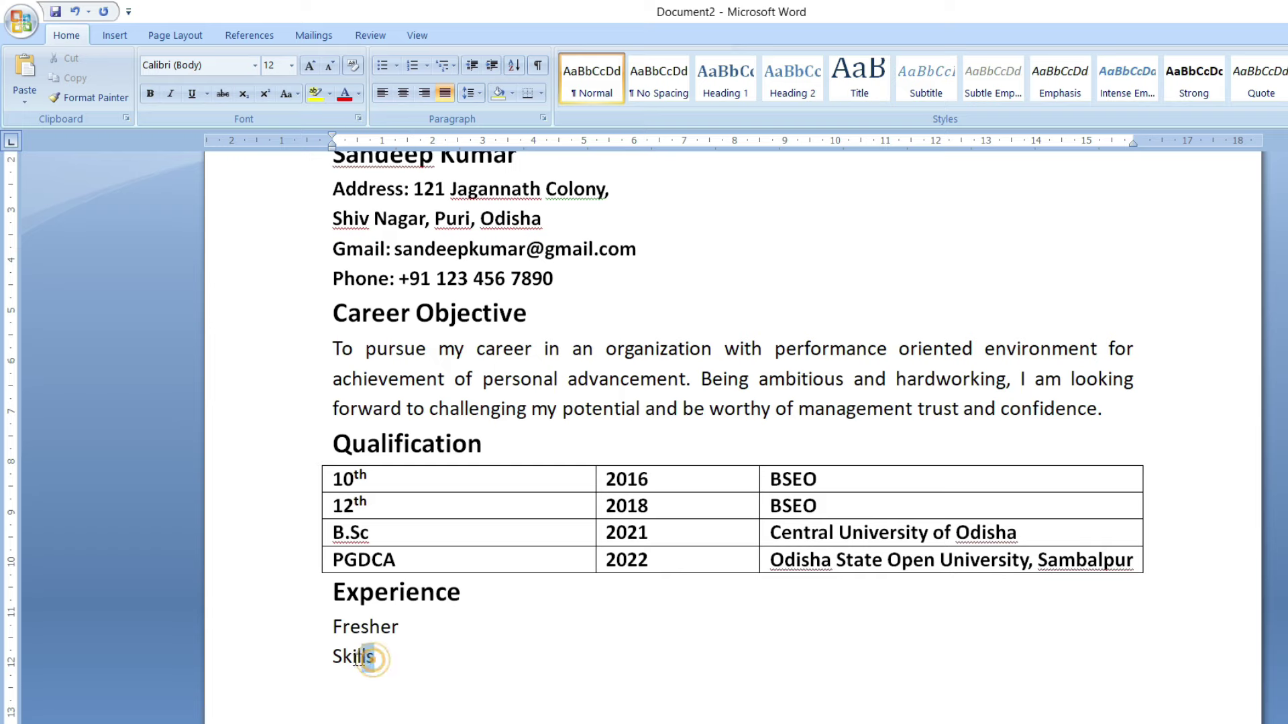
left_click(346, 633)
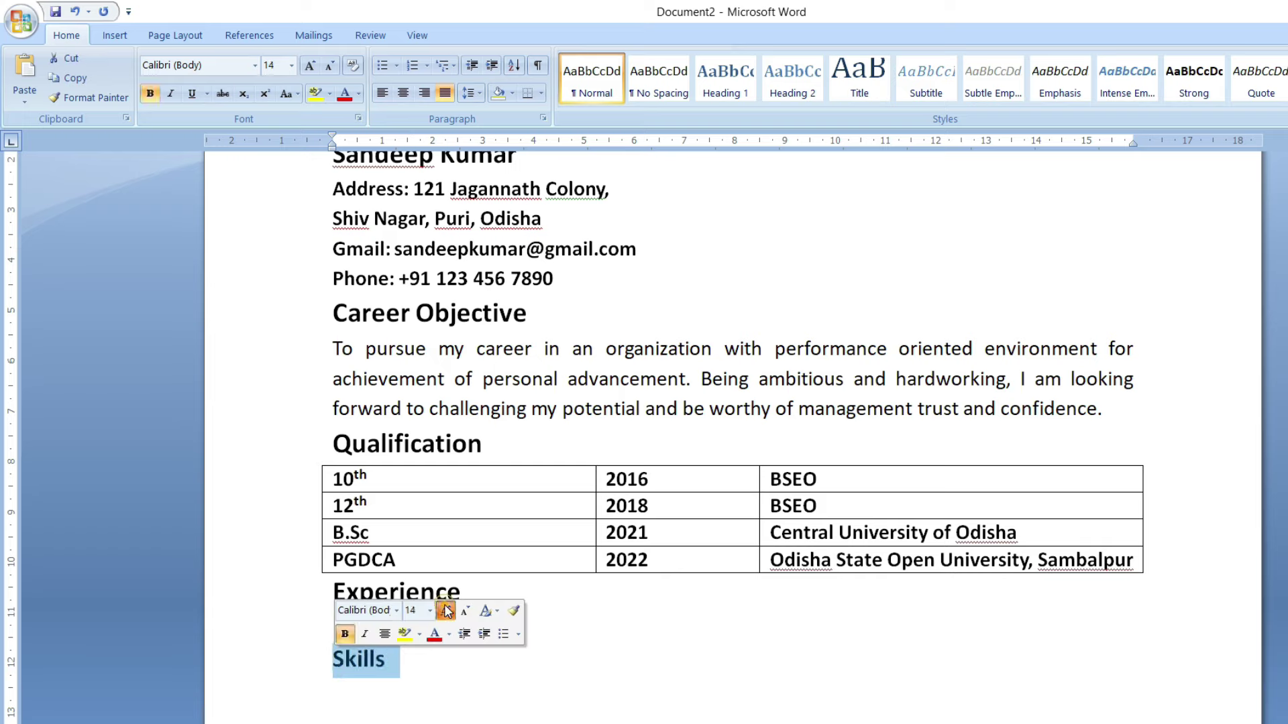
left_click(445, 610)
left_click(445, 610)
key("Right")
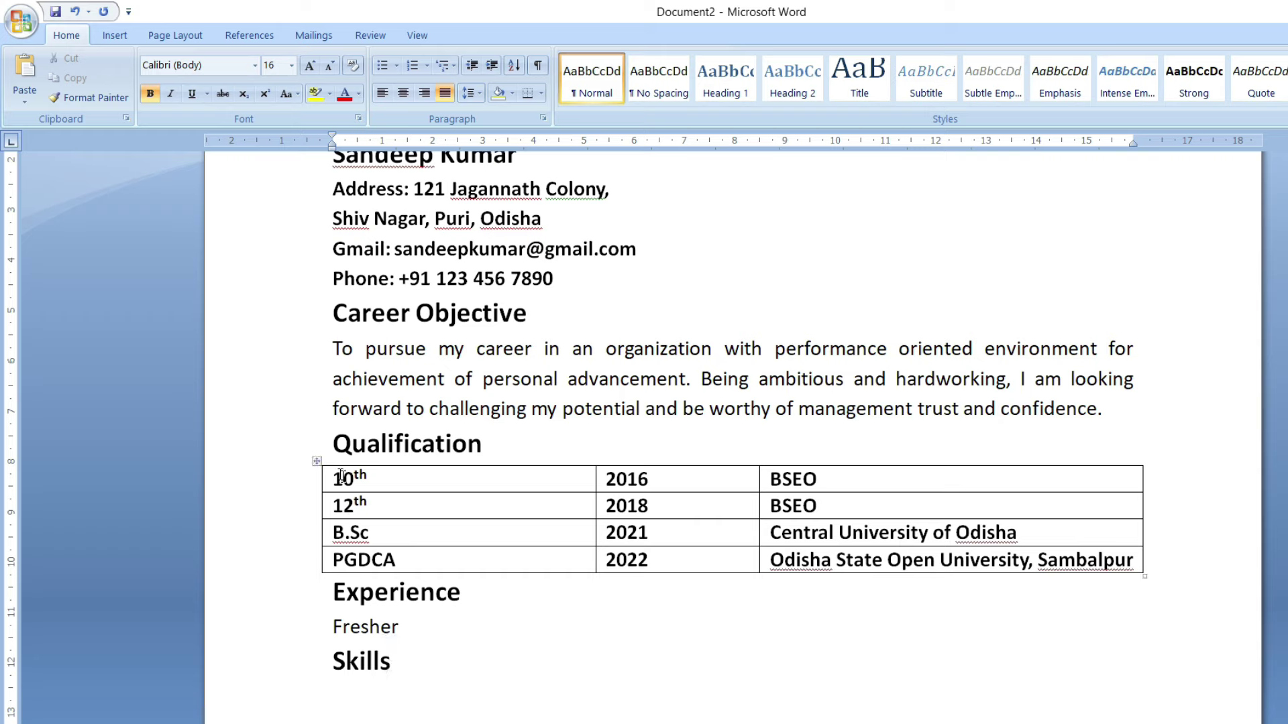
mouse_move(328, 503)
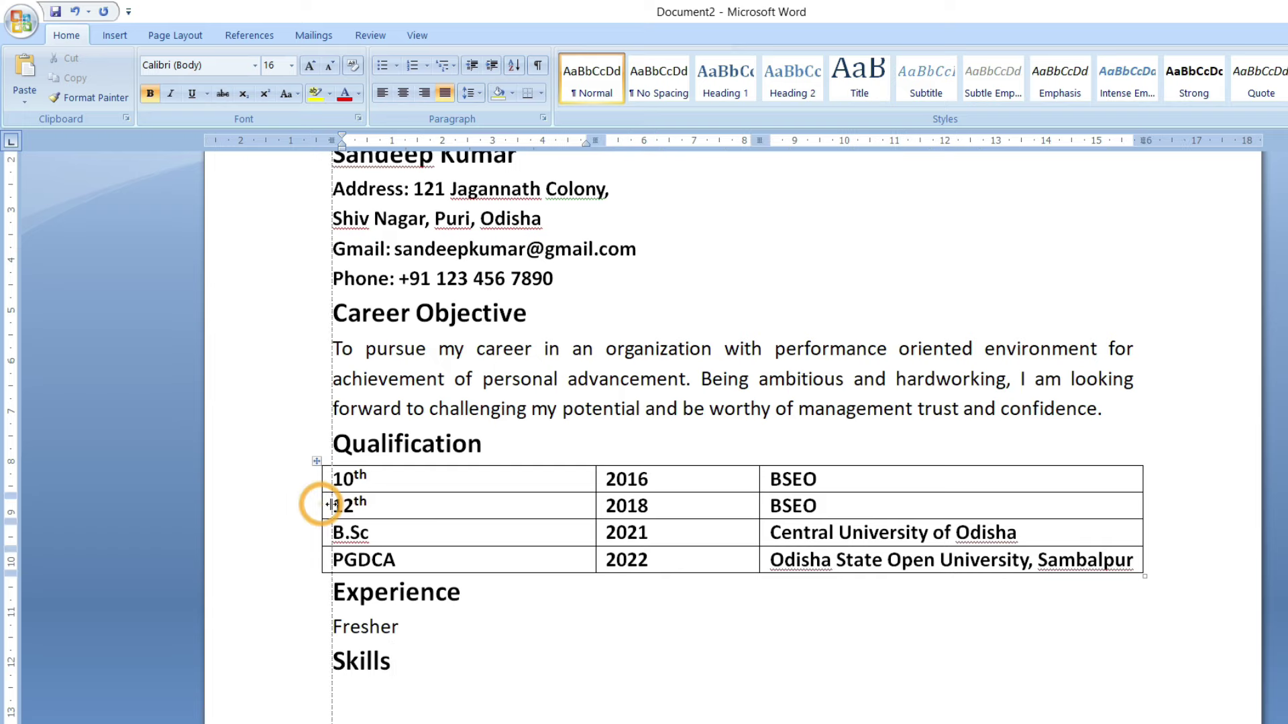
- Shift the Qualification table right to align with the text margin, then start a new line
left_click_drag(321, 504, 332, 505)
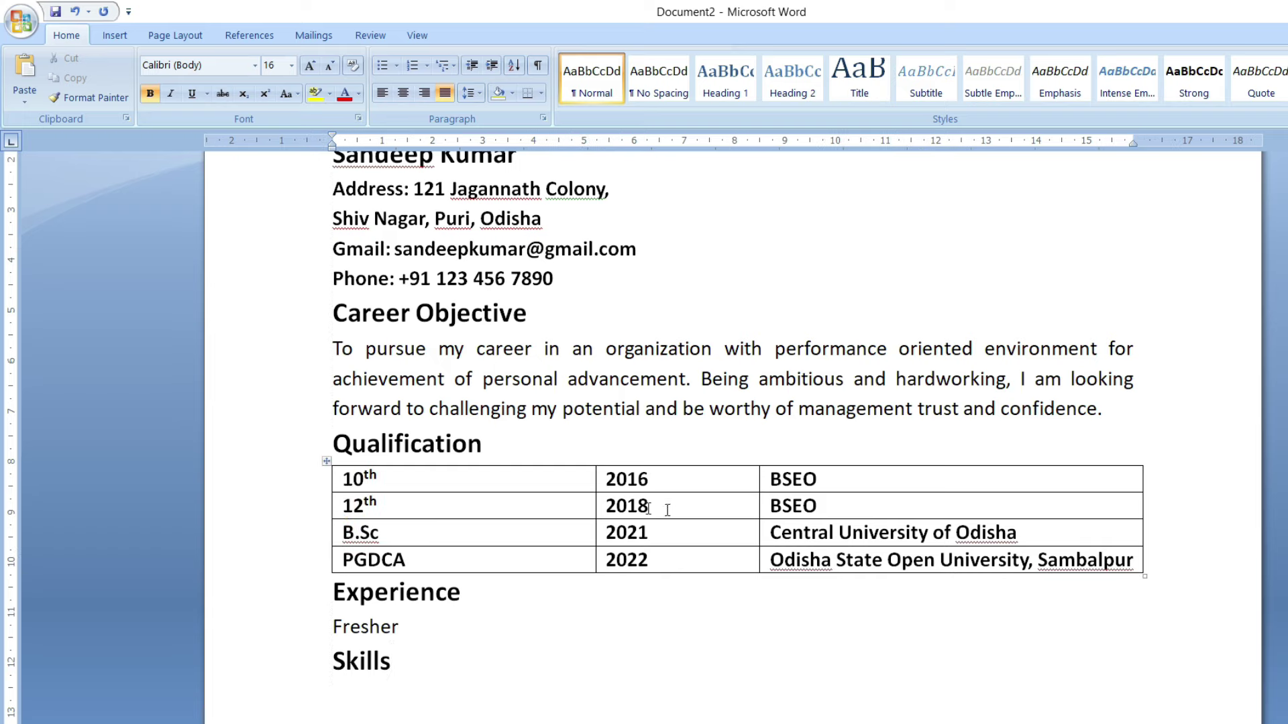
scroll(432, 499, "down", 3)
key("Return")
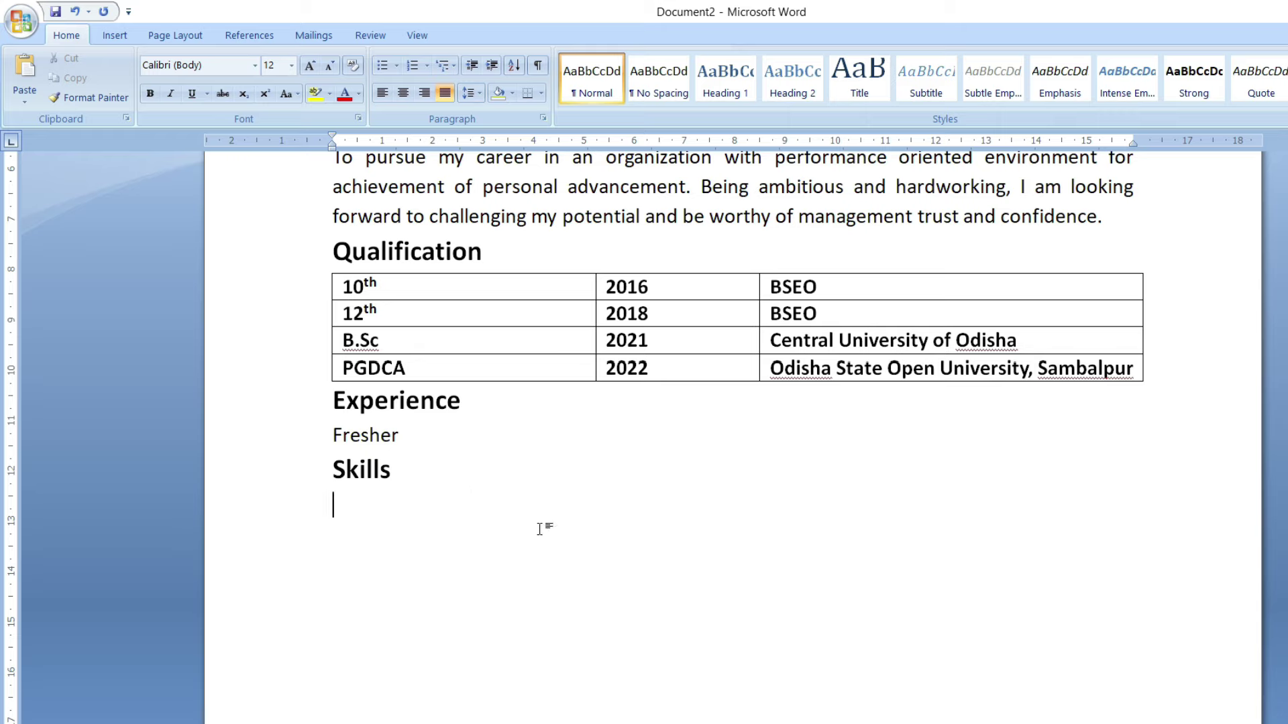
- Type 'Ability to build website by using WordPress.' and give it a round bullet
type("abil")
type("ty t")
type("o build websi")
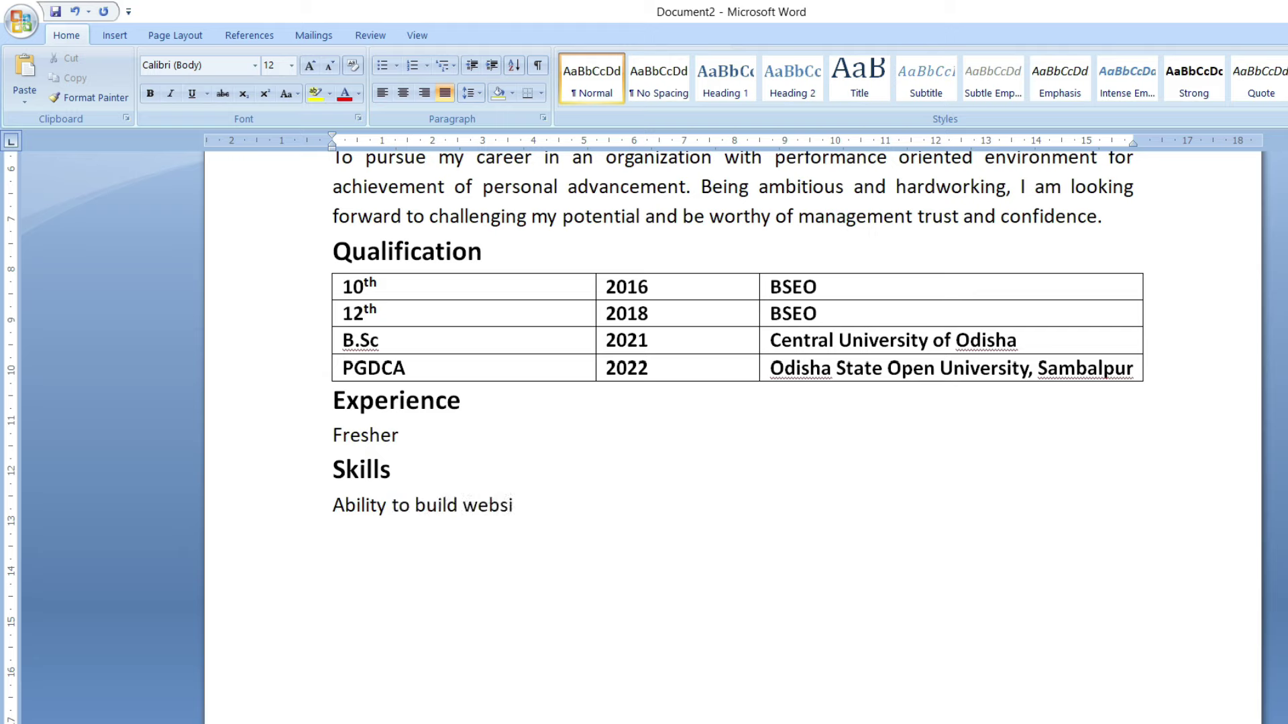
type("te by using Word")
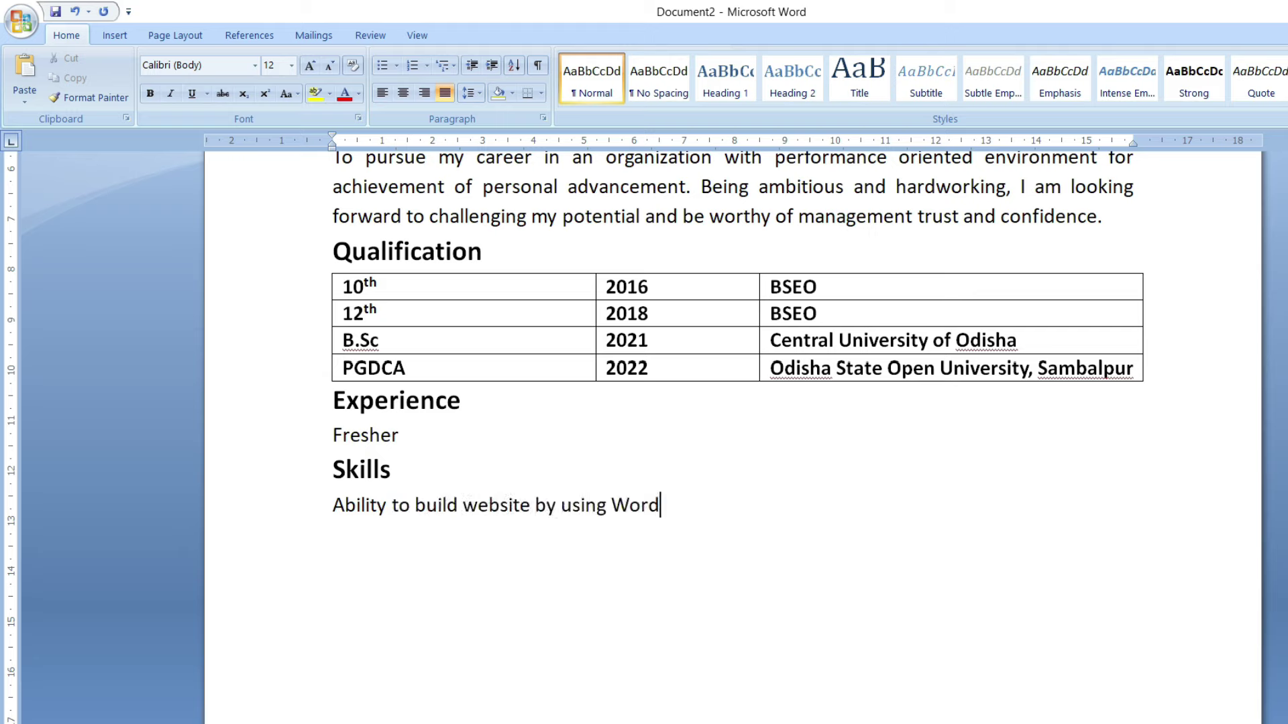
type("Press.")
mouse_move(604, 327)
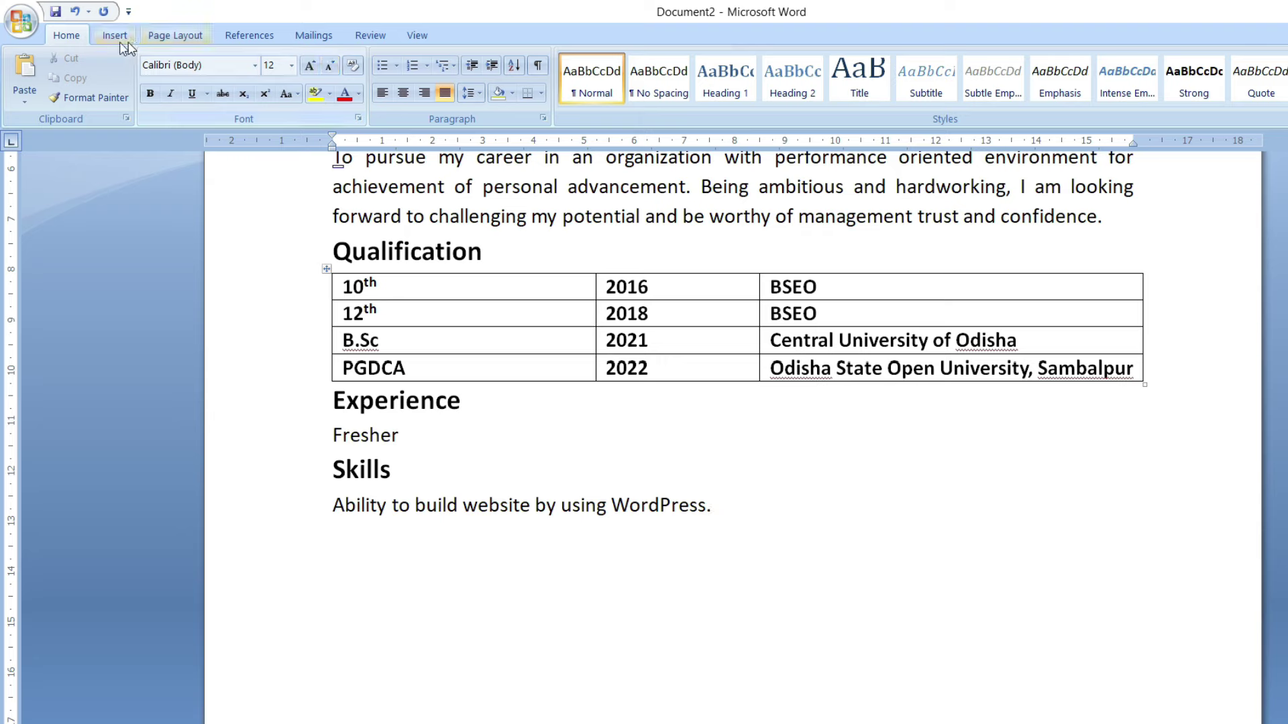
left_click(397, 66)
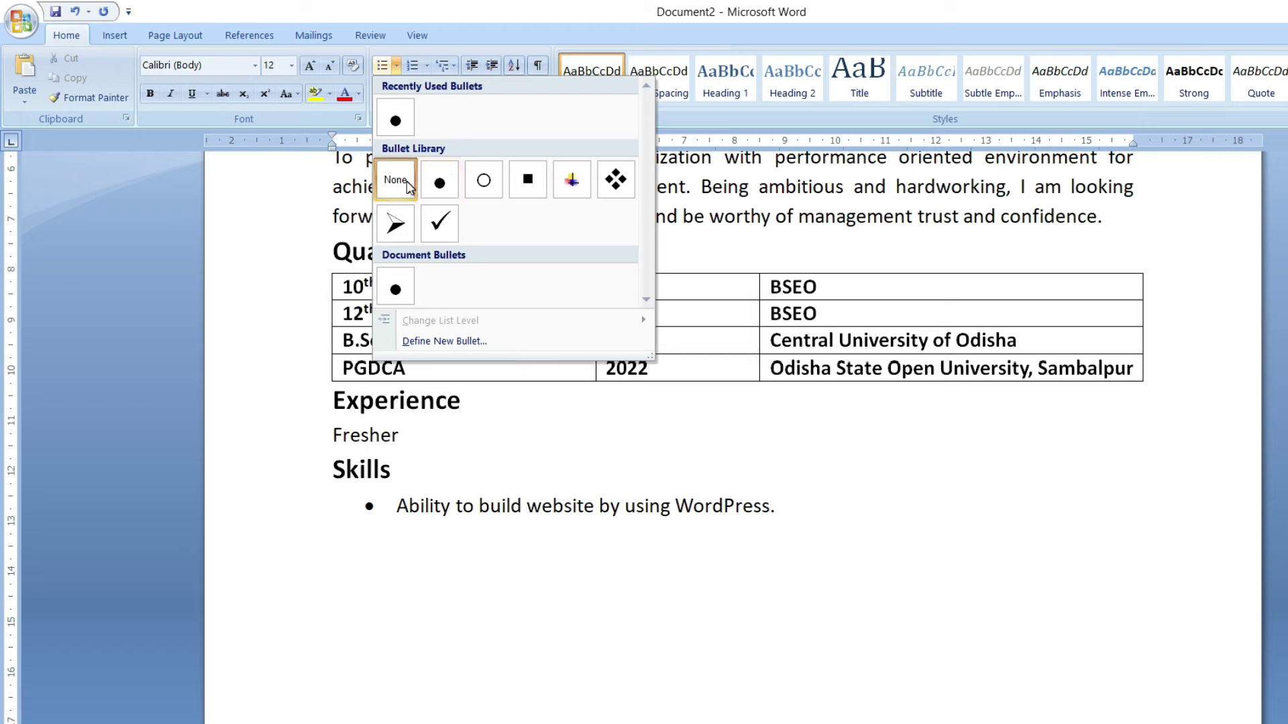
left_click(448, 183)
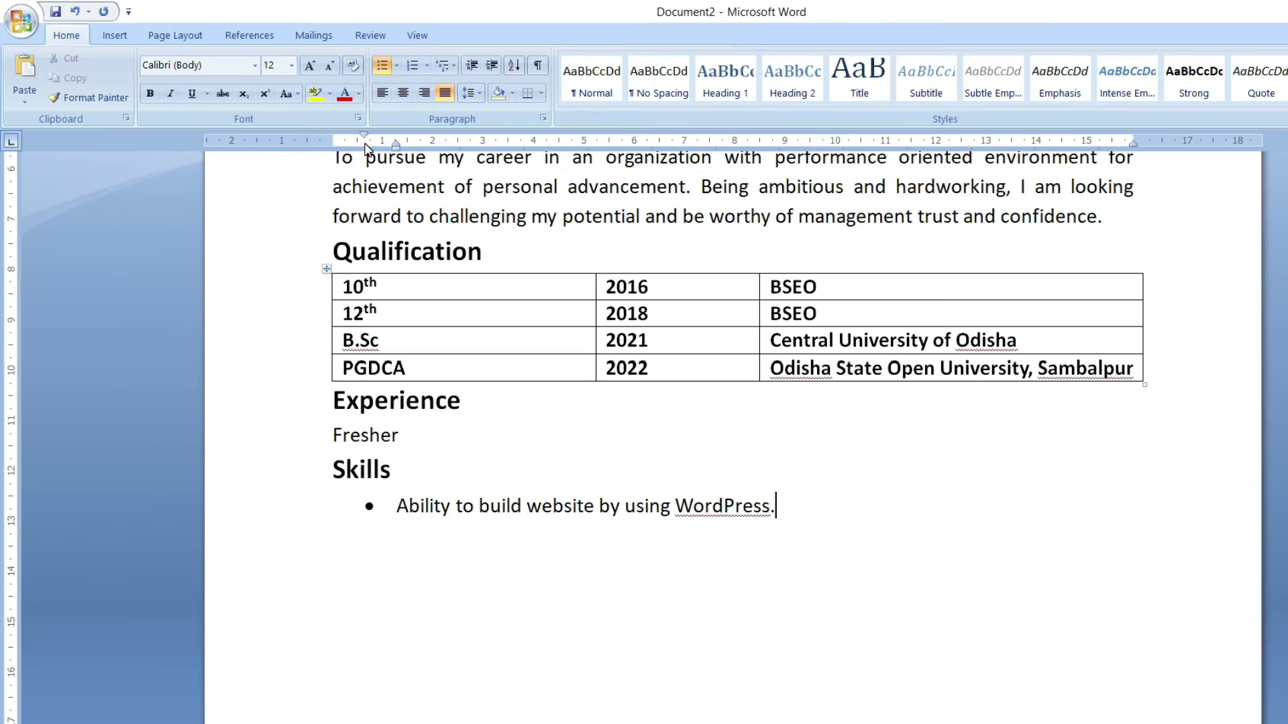
- Reduce the bullet's indent so it sits near the left margin with the text close behind
left_click_drag(364, 138, 334, 143)
left_click_drag(395, 145, 372, 156)
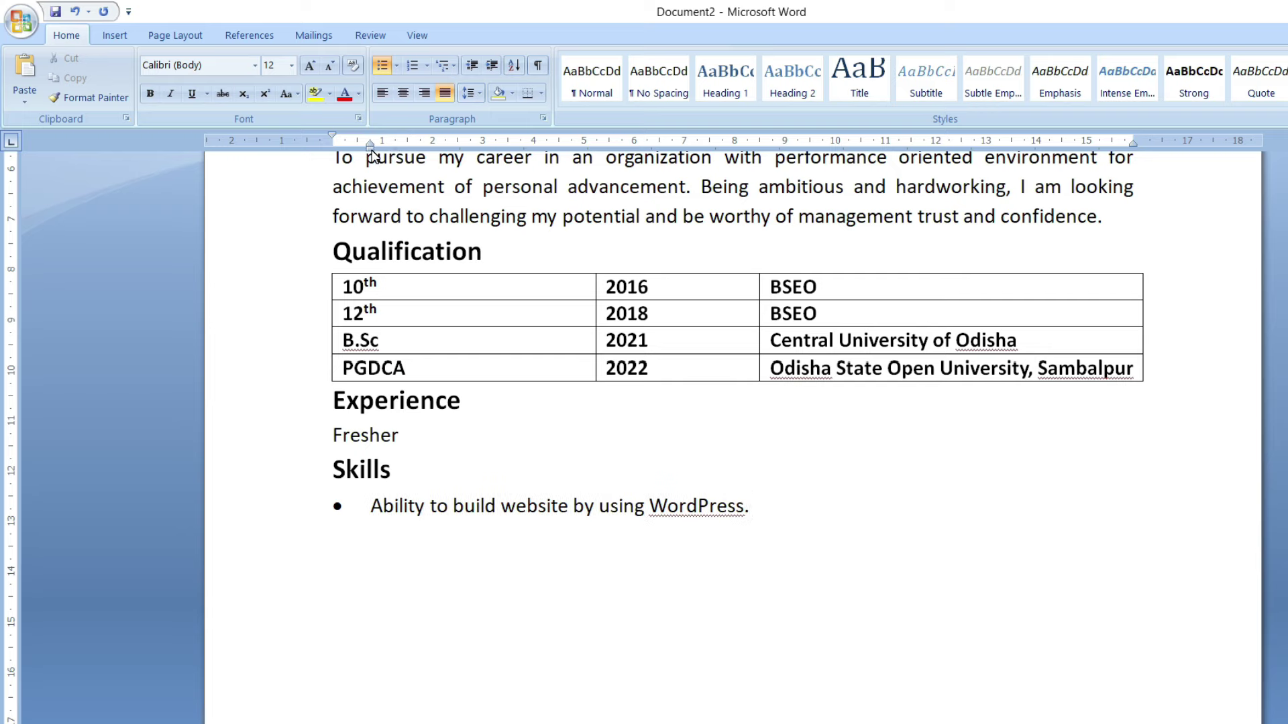
left_click_drag(371, 146, 359, 146)
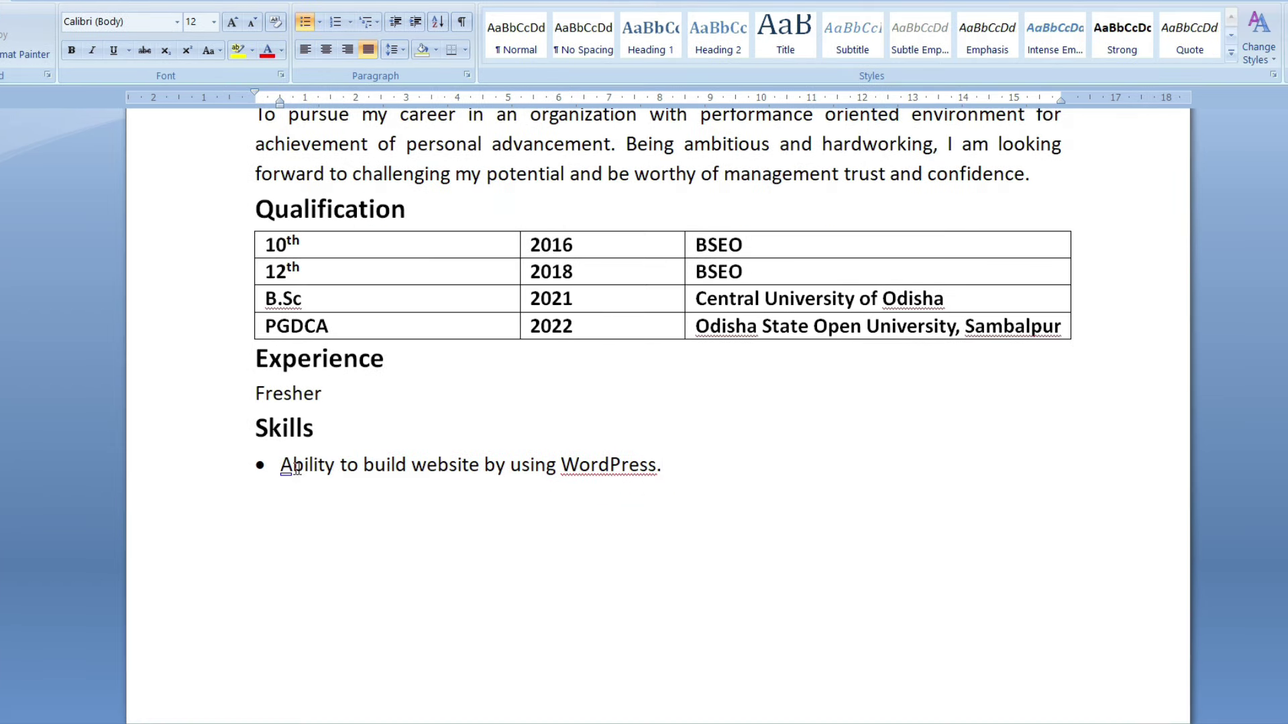
- Add bullets for search engine & social media optimization and fundamentals knowledge of Google
key("Return")
type("abi")
type("lity tothe")
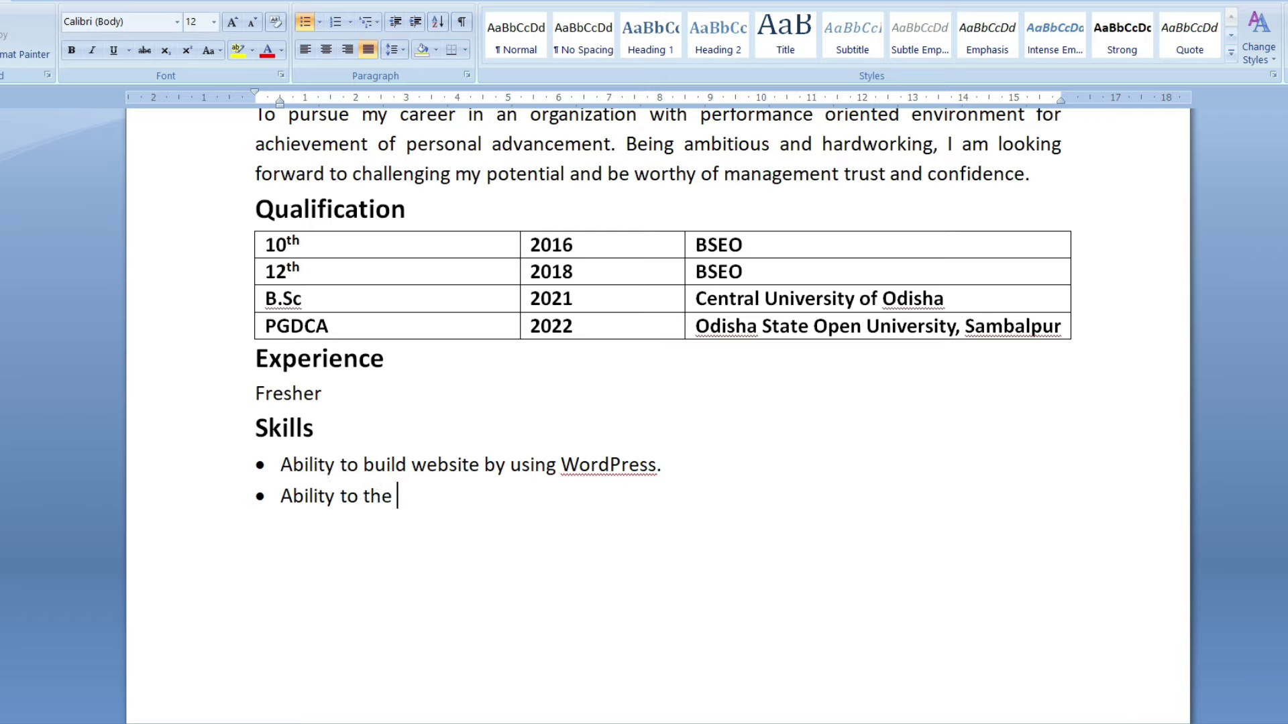
type(" search engine op")
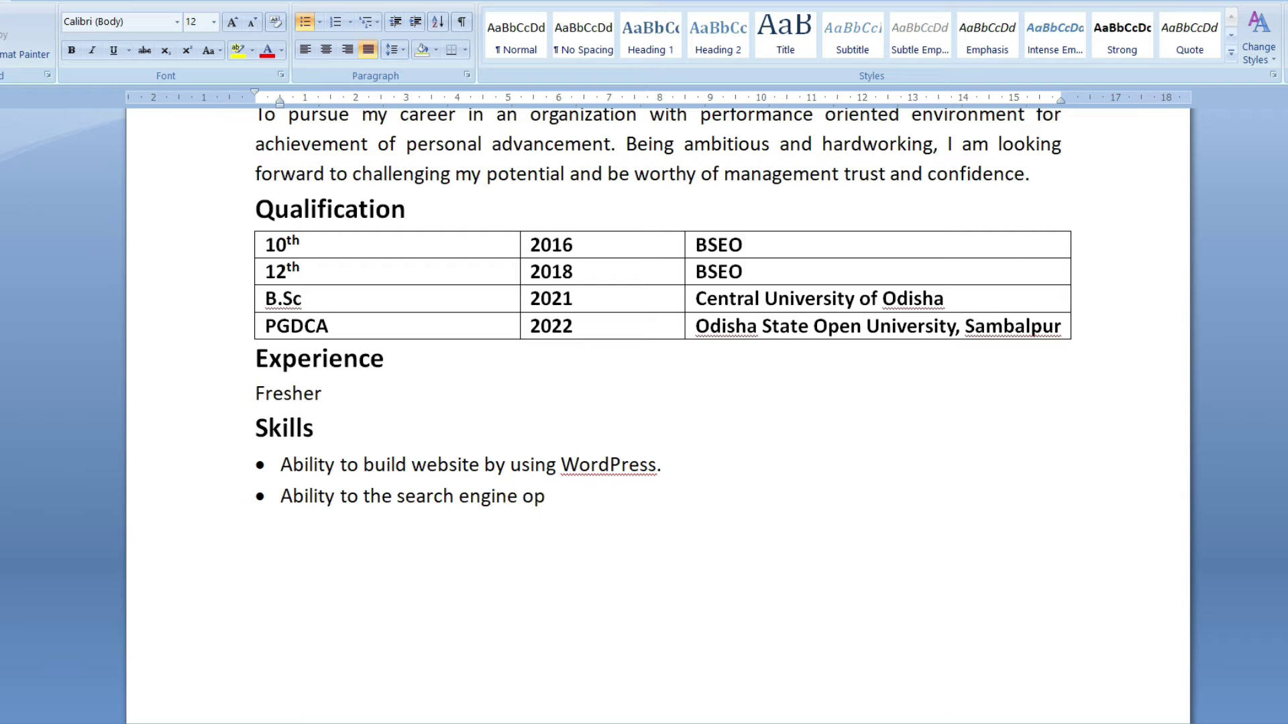
type("mization & So")
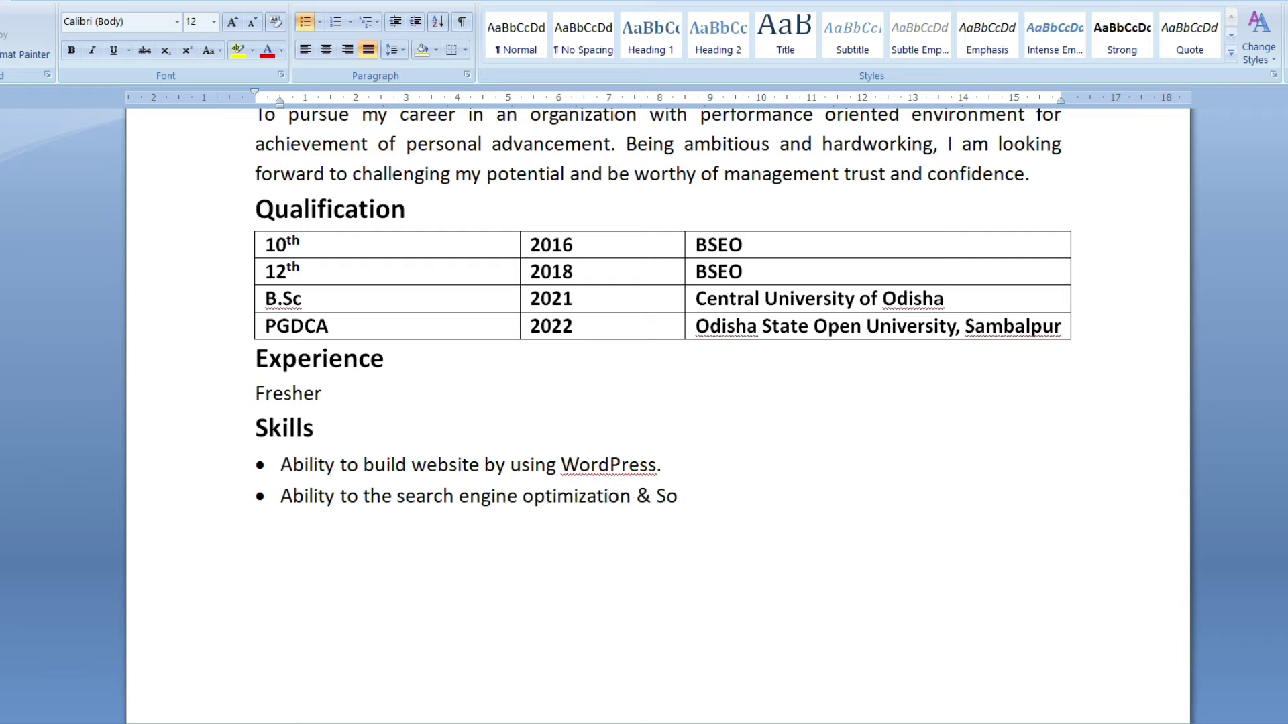
type("cial media optimizatio")
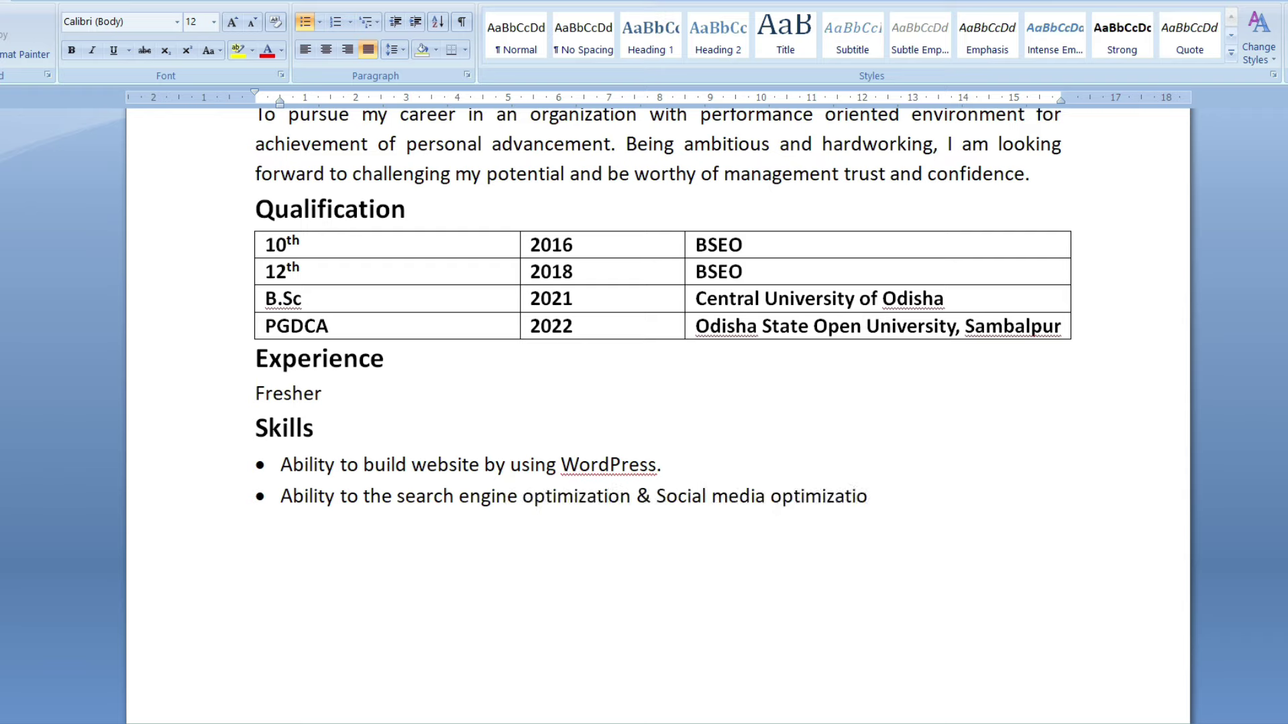
type("n.")
key("Return")
type("\\")
key("BackSpace")
type("ndamentals ")
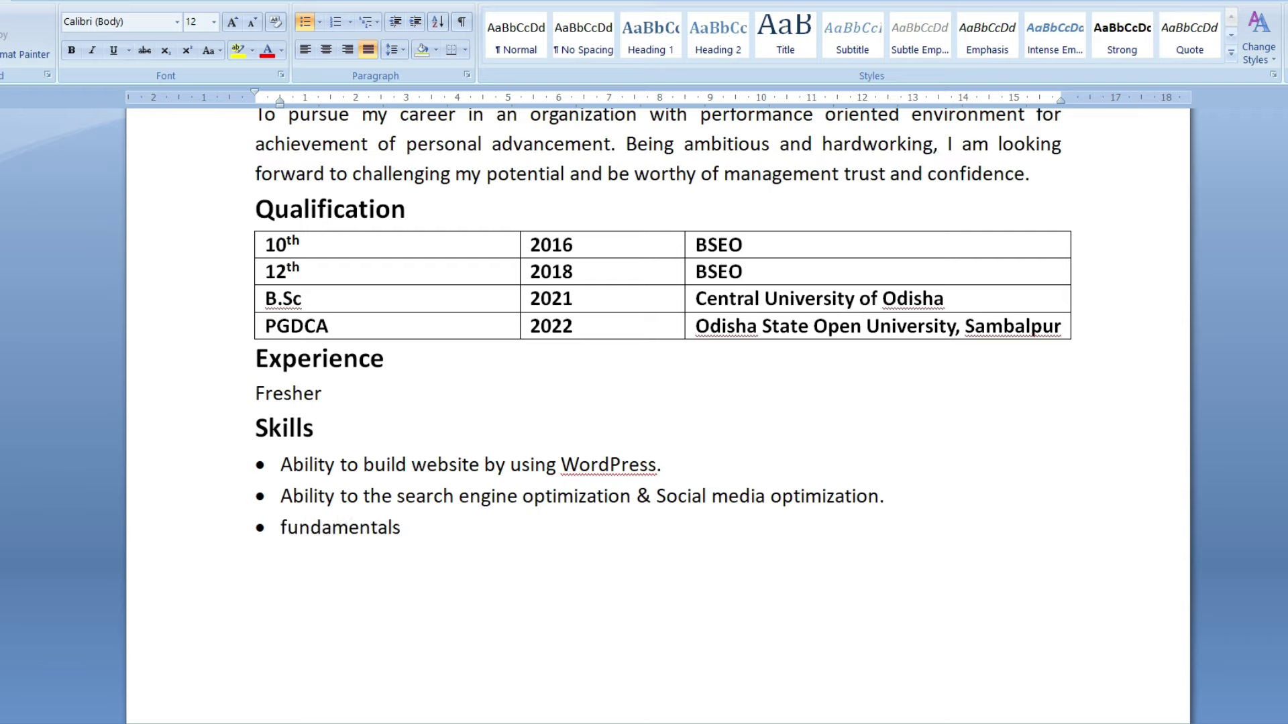
type("know")
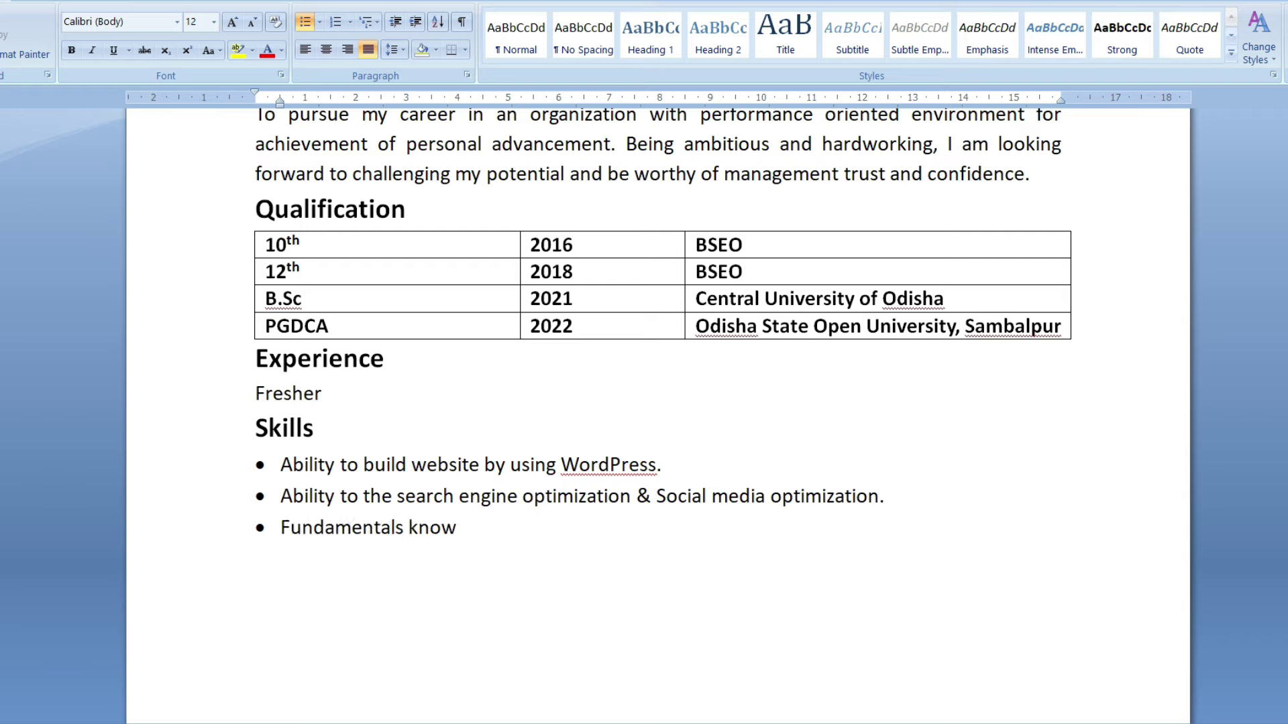
type("ledge of Google")
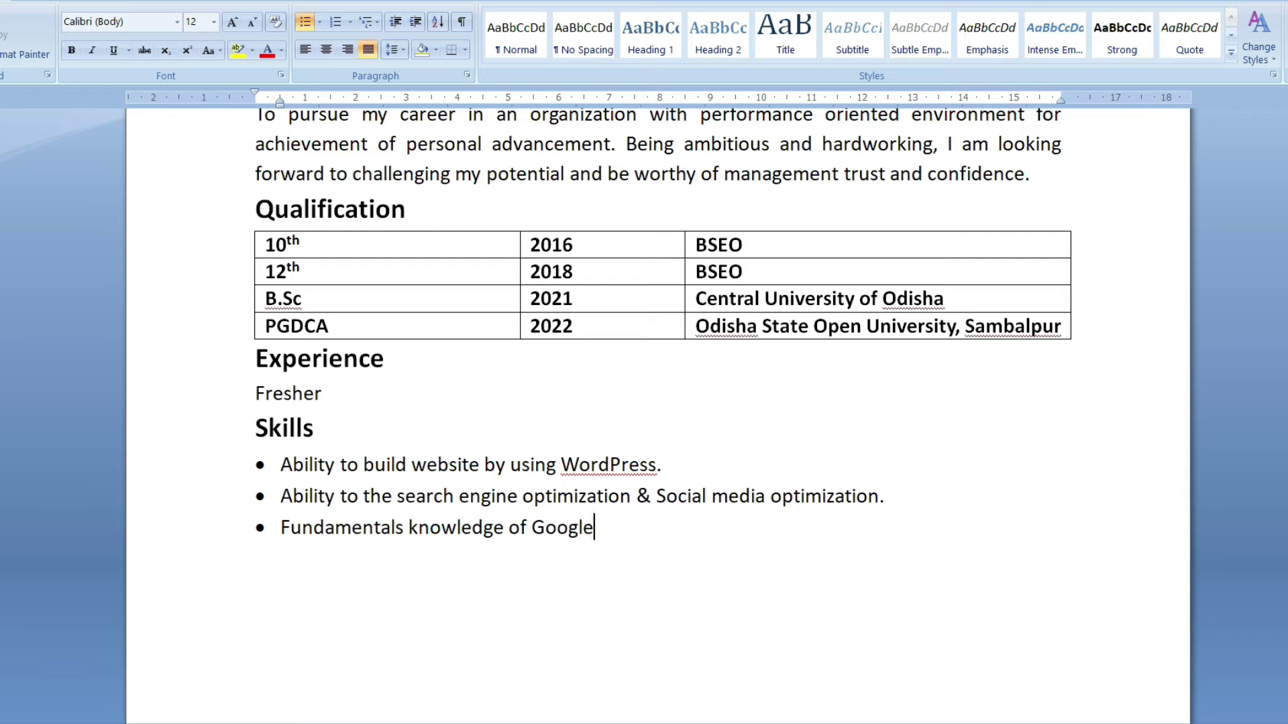
type(".")
- Add an 'Ability to do E-Mail marketing.' bullet, then type Personal Detail on a new line
key("Return")
type("ability")
type(" to do E-Mail mark")
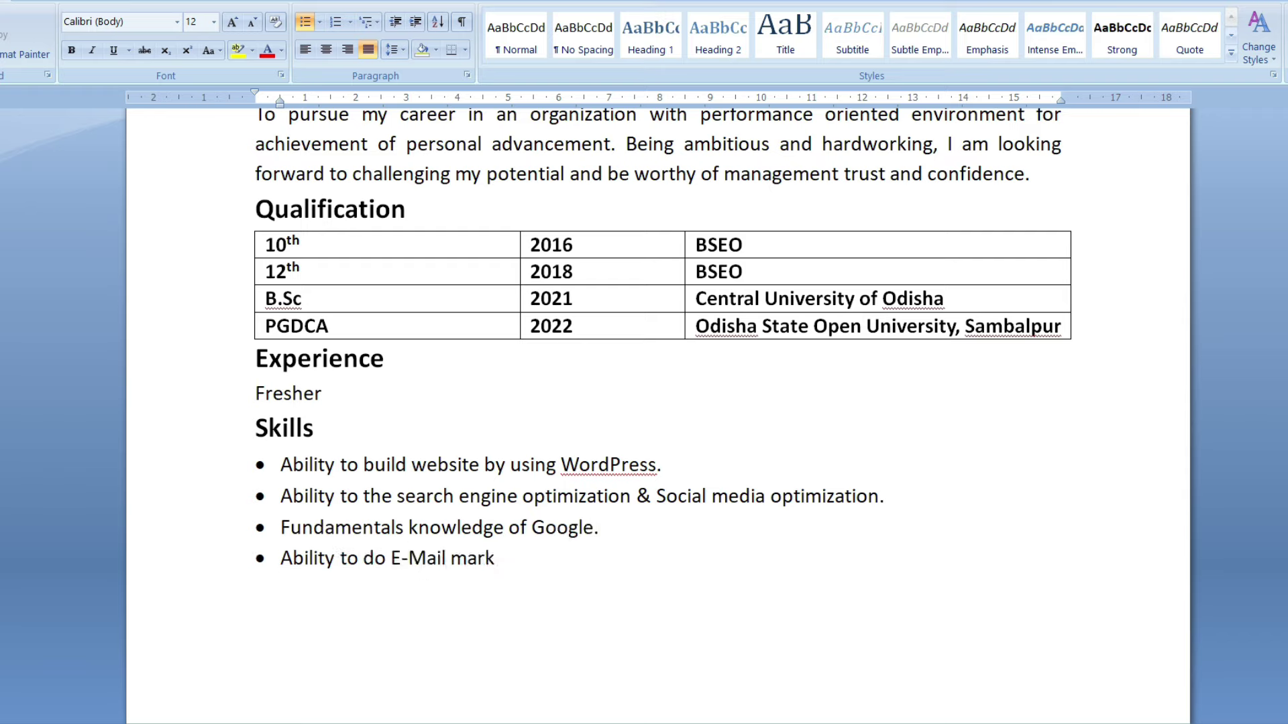
type("eting.")
key("Return")
key("Return")
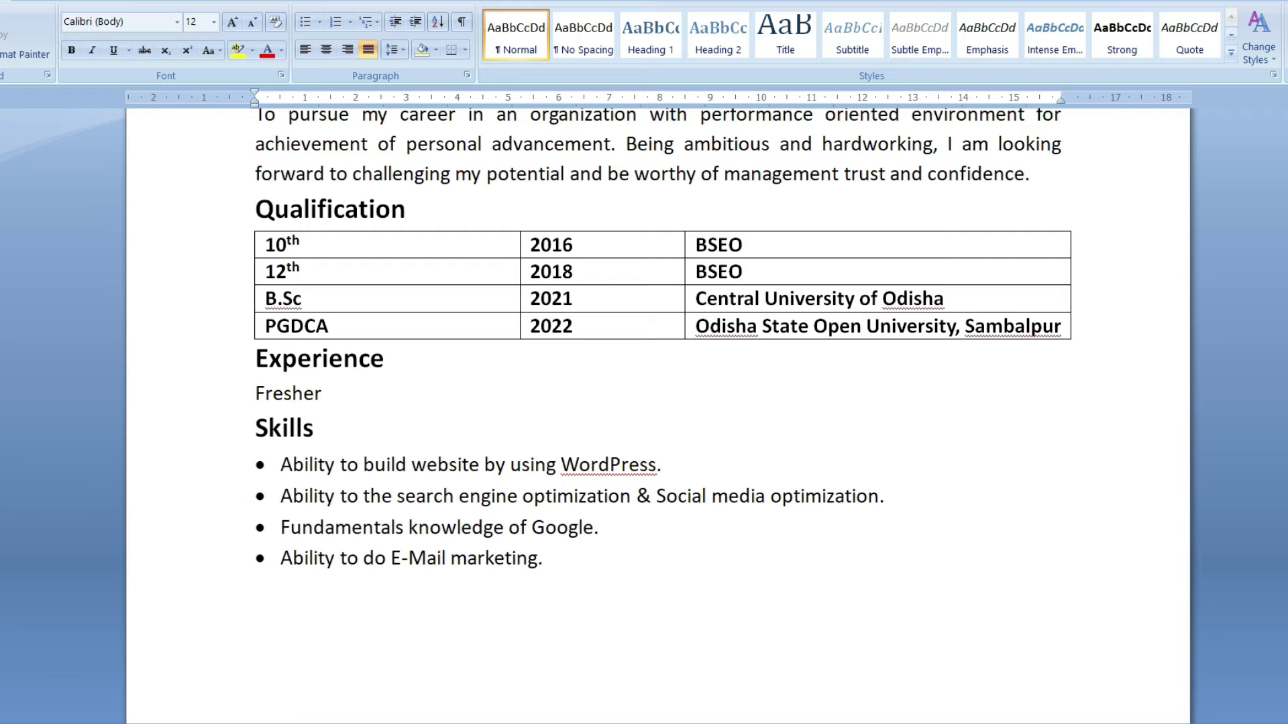
type("Personal Deta")
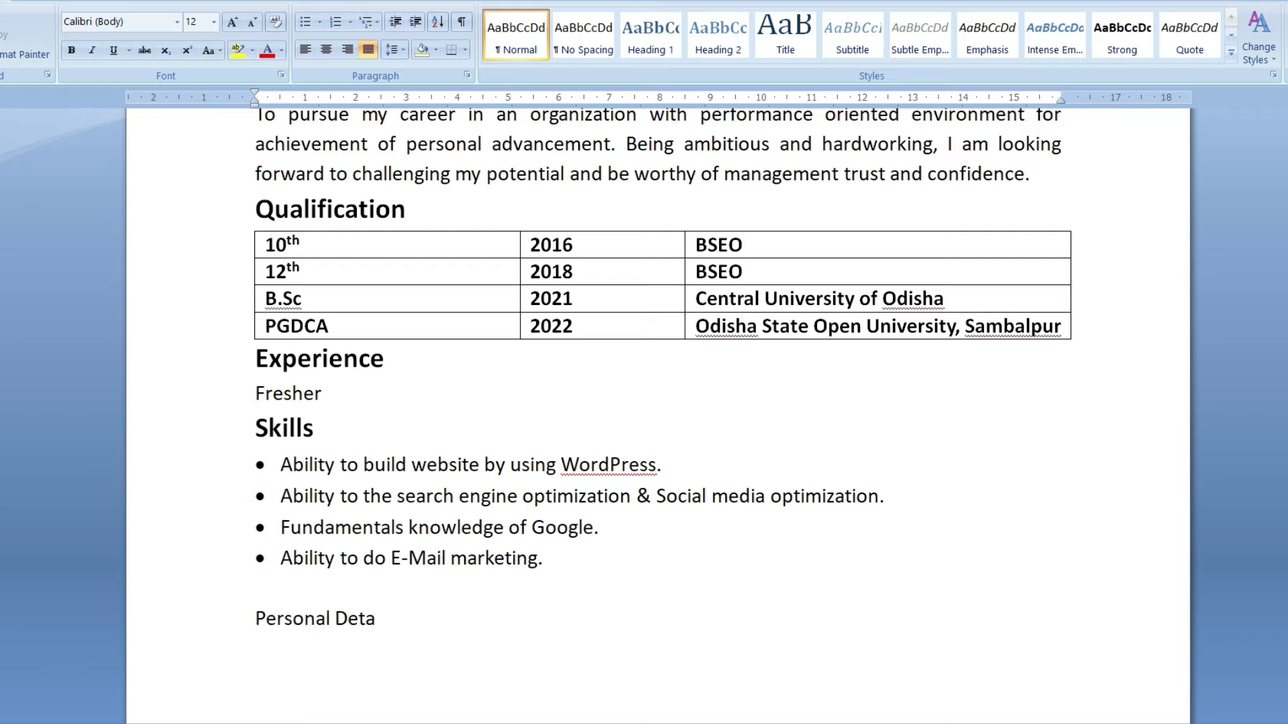
type("il")
- Make Personal Detail a bold 16 pt heading, with plain 12 pt text on the next line
scroll(399, 567, "down", 2)
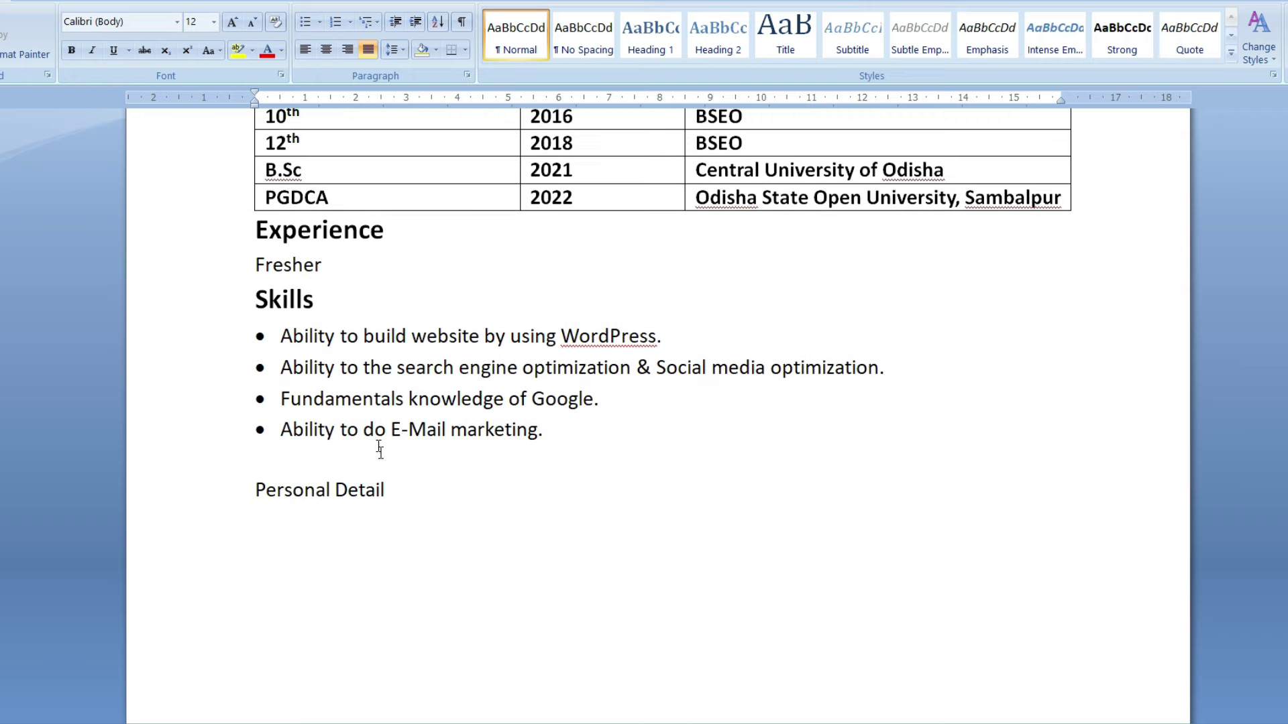
triple_click(388, 490)
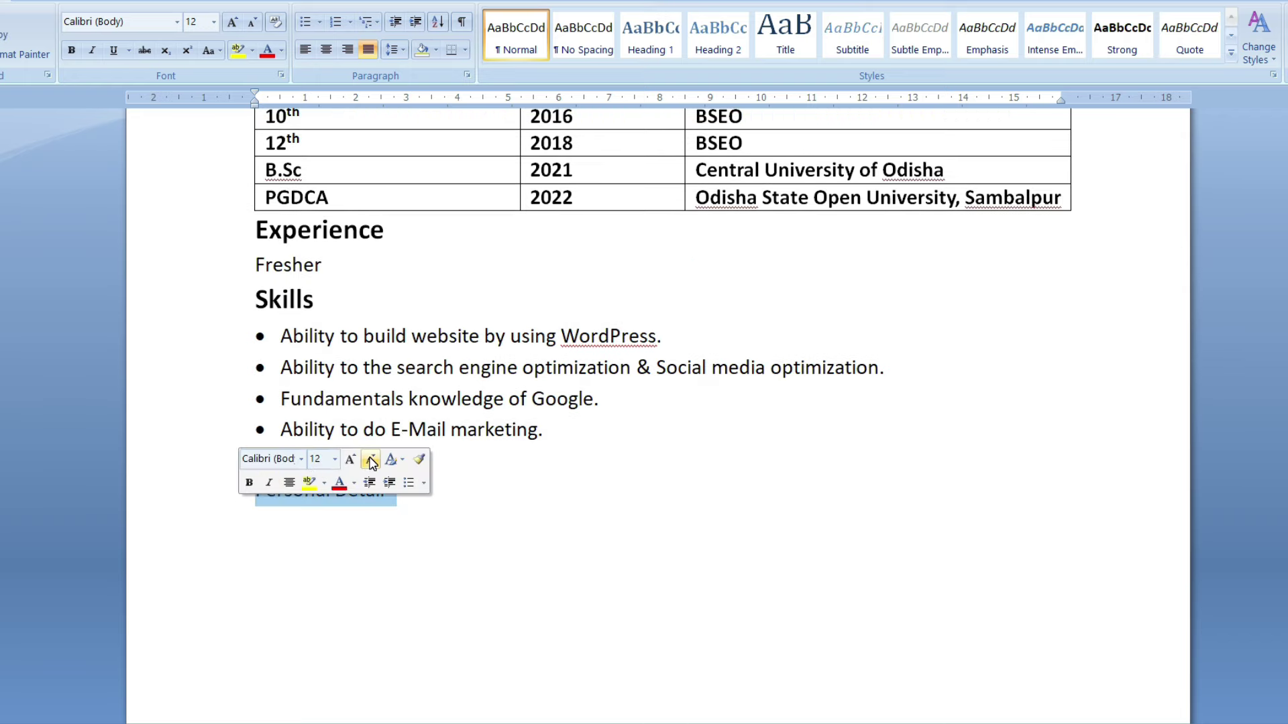
left_click(348, 460)
left_click(348, 461)
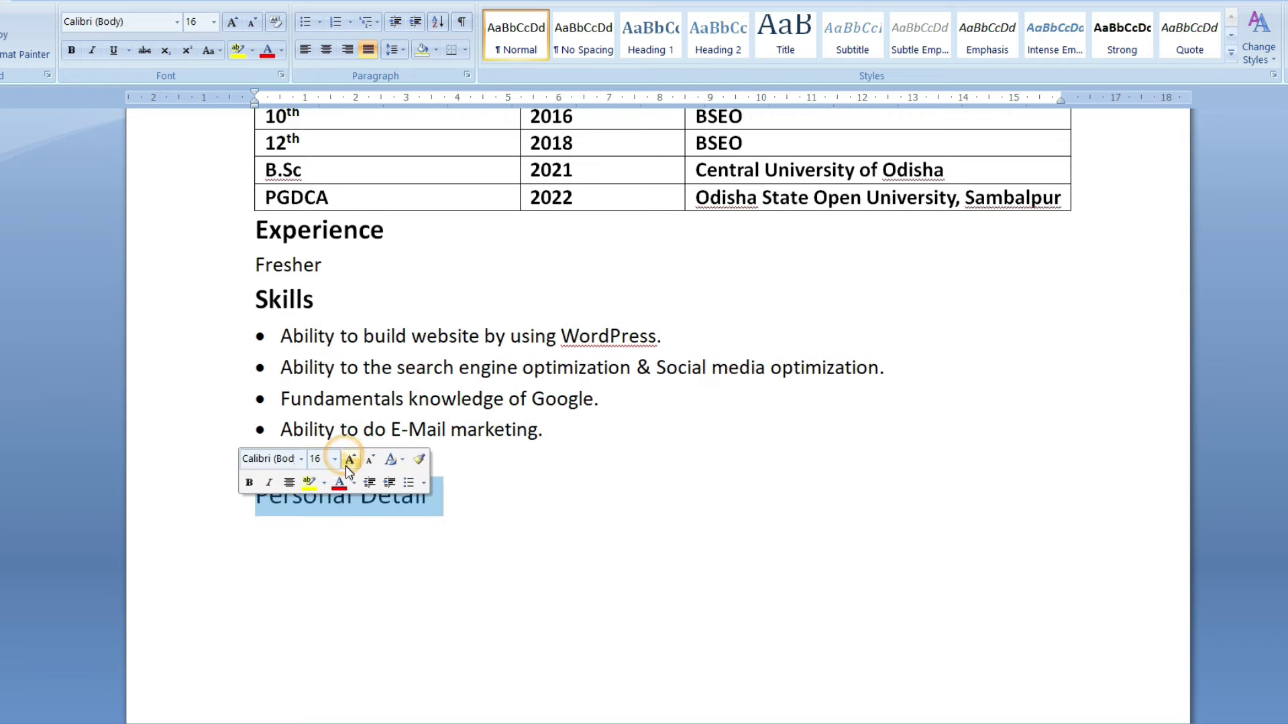
left_click(249, 482)
left_click(478, 497)
key("Return")
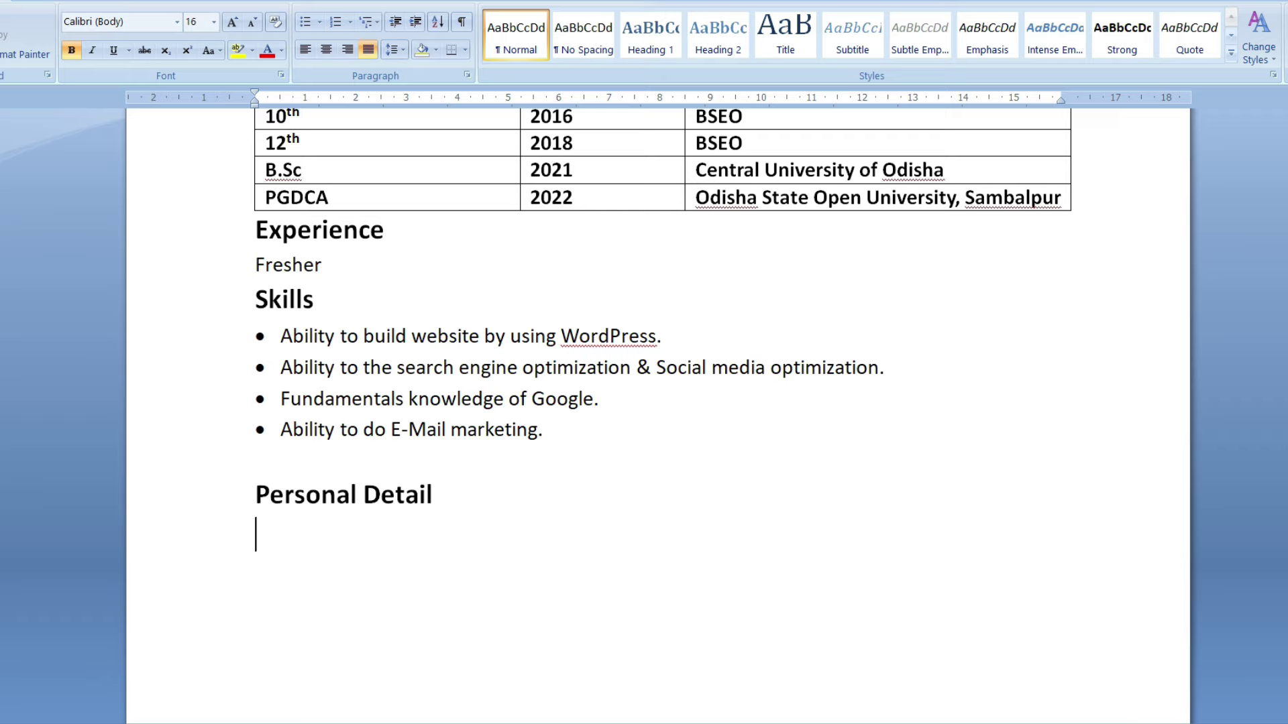
key("ctrl+shift+less")
key("ctrl+shift+less")
key("ctrl+b")
- Add a tab-aligned Father's Name line with a colon and the father's name
type("fathe")
type("'s")
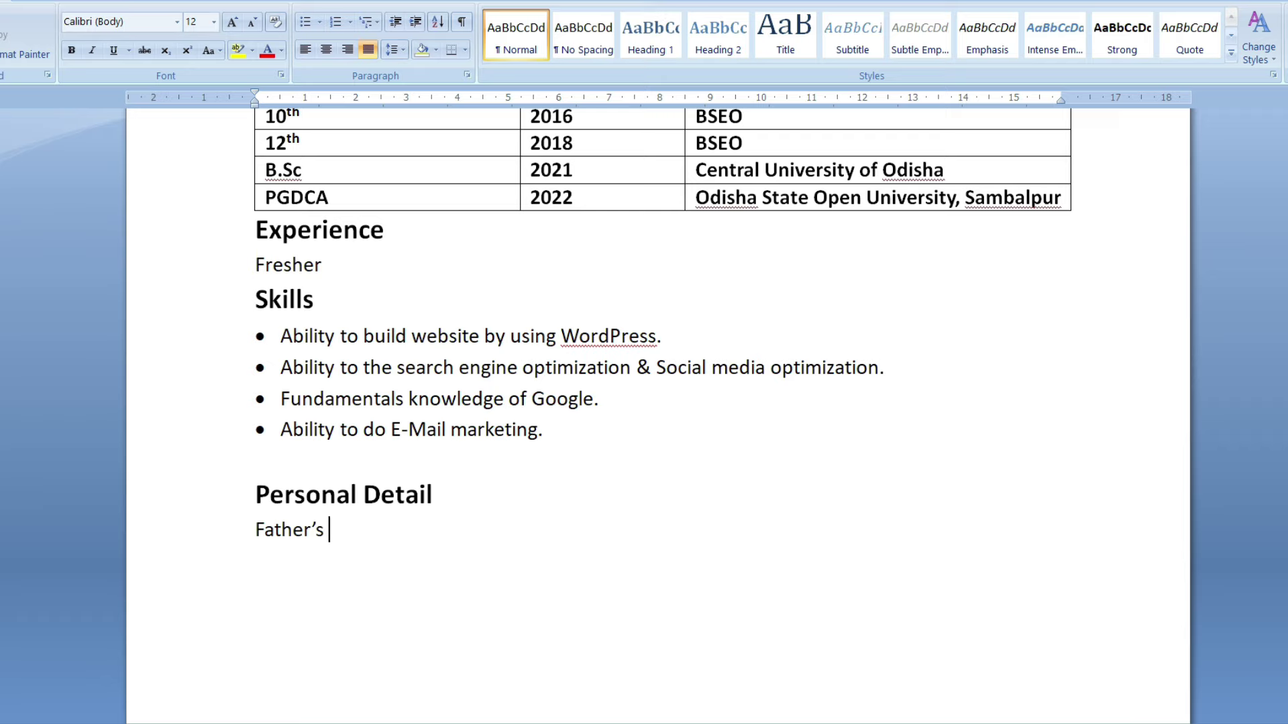
type("Name")
key("Tab")
type(":")
key("Tab")
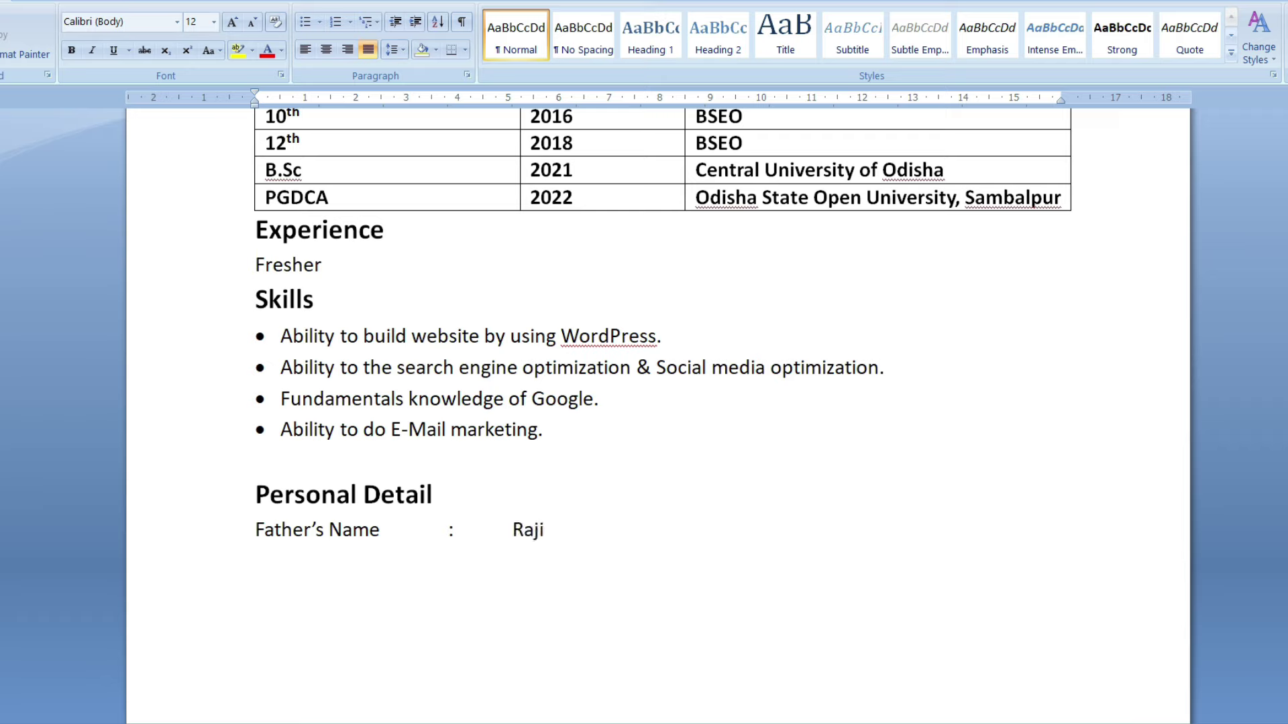
- Add tab-aligned lines for Date of Birth 01/01/2003 and Gender Male
key("Return")
type("Date of B")
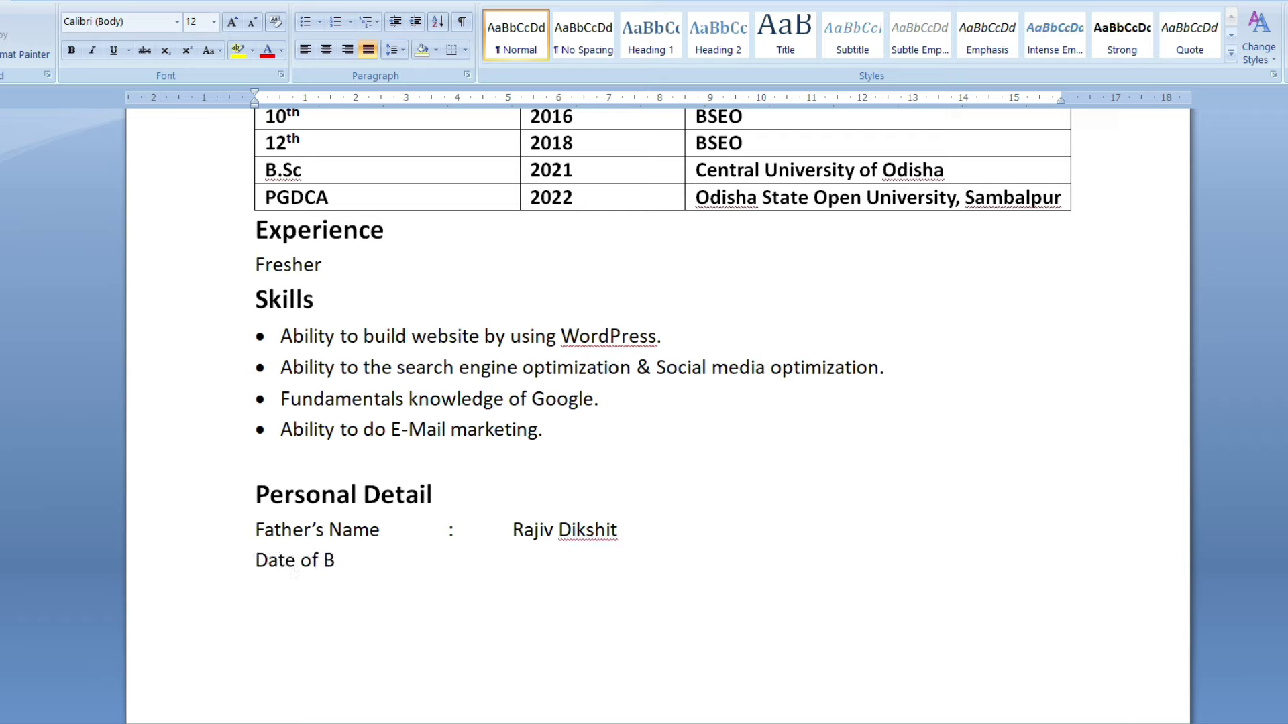
type("irth\t:\t")
type("010")
key("BackSpace")
type("01")
type("/2003 ")
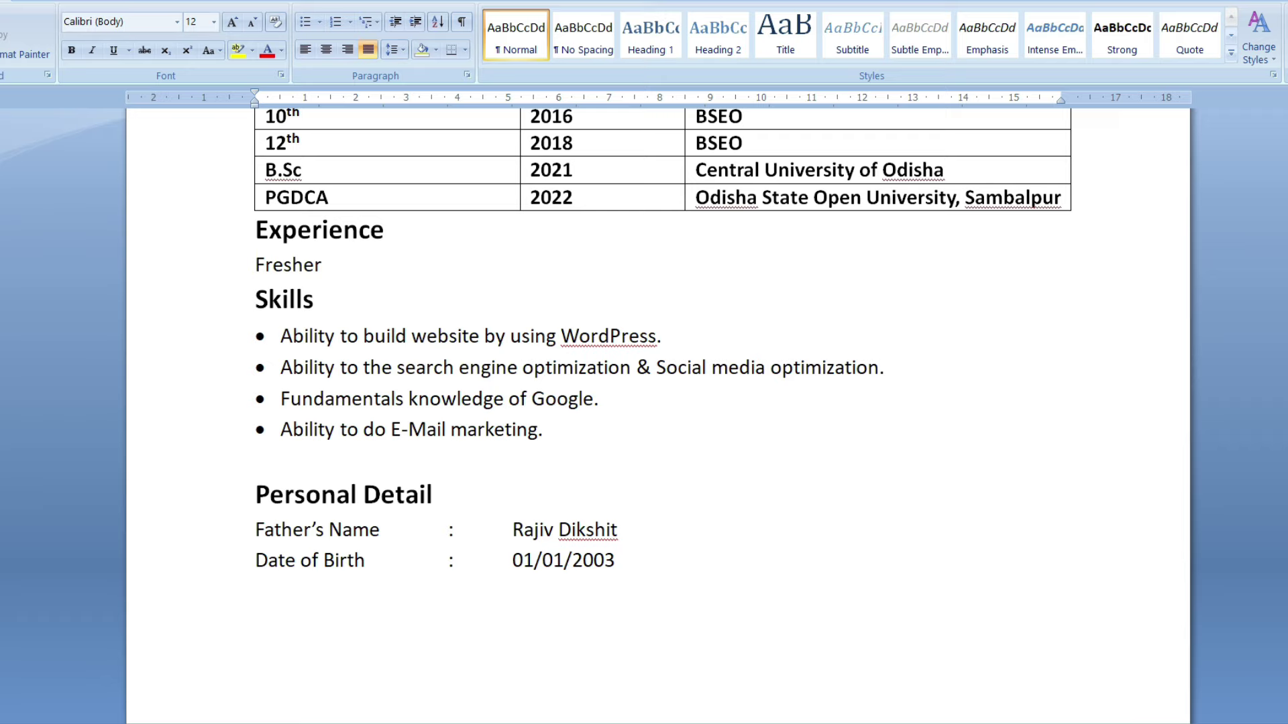
type("Gender ")
type(":")
key("Tab")
type("Male")
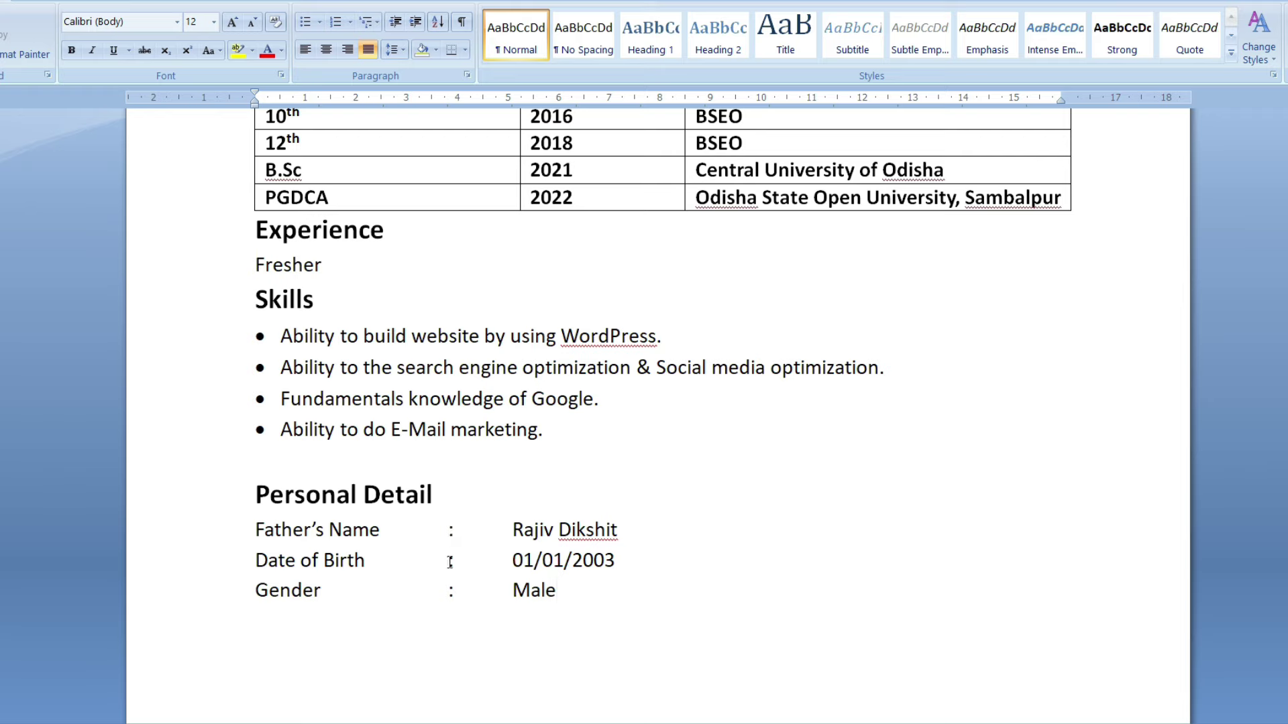
- Add tab-aligned lines for Marital Status Unmarried and Nationality Indian
key("Return")
type("Mari")
type("tal Status")
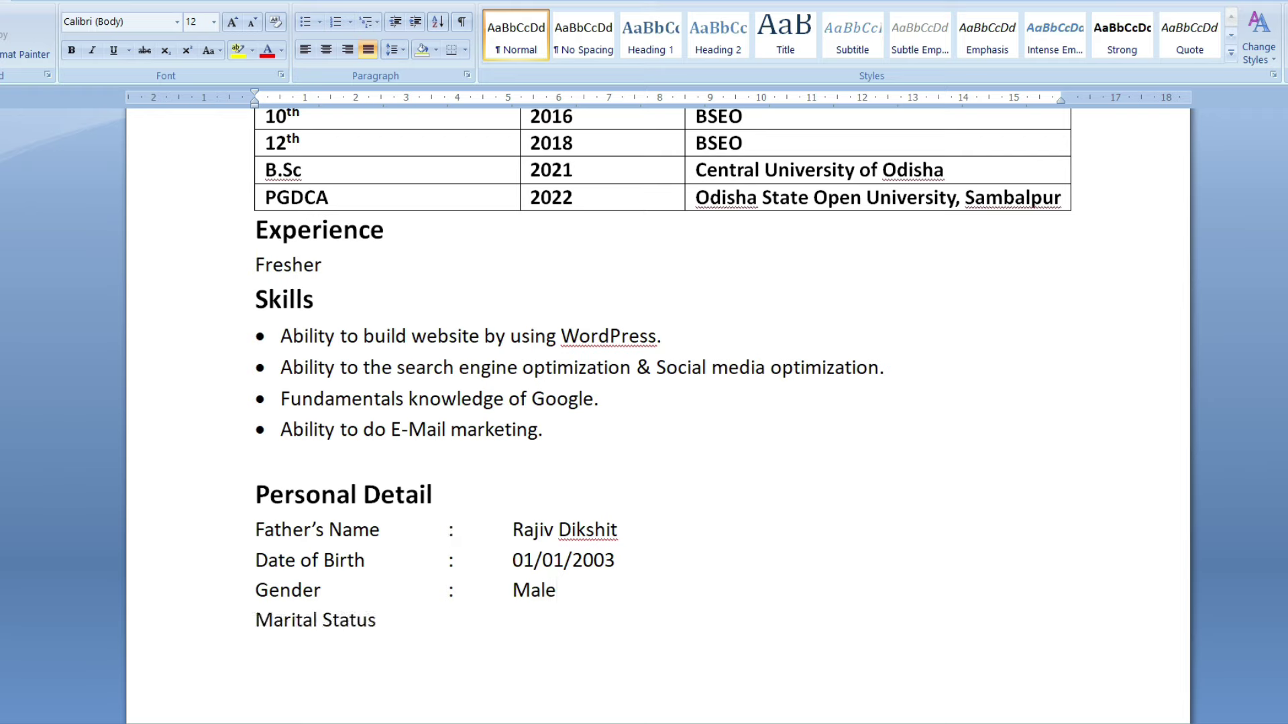
key("Tab")
type(":")
key("Tab")
type("Un")
type("marrie")
type("d")
key("Return")
type("Natio")
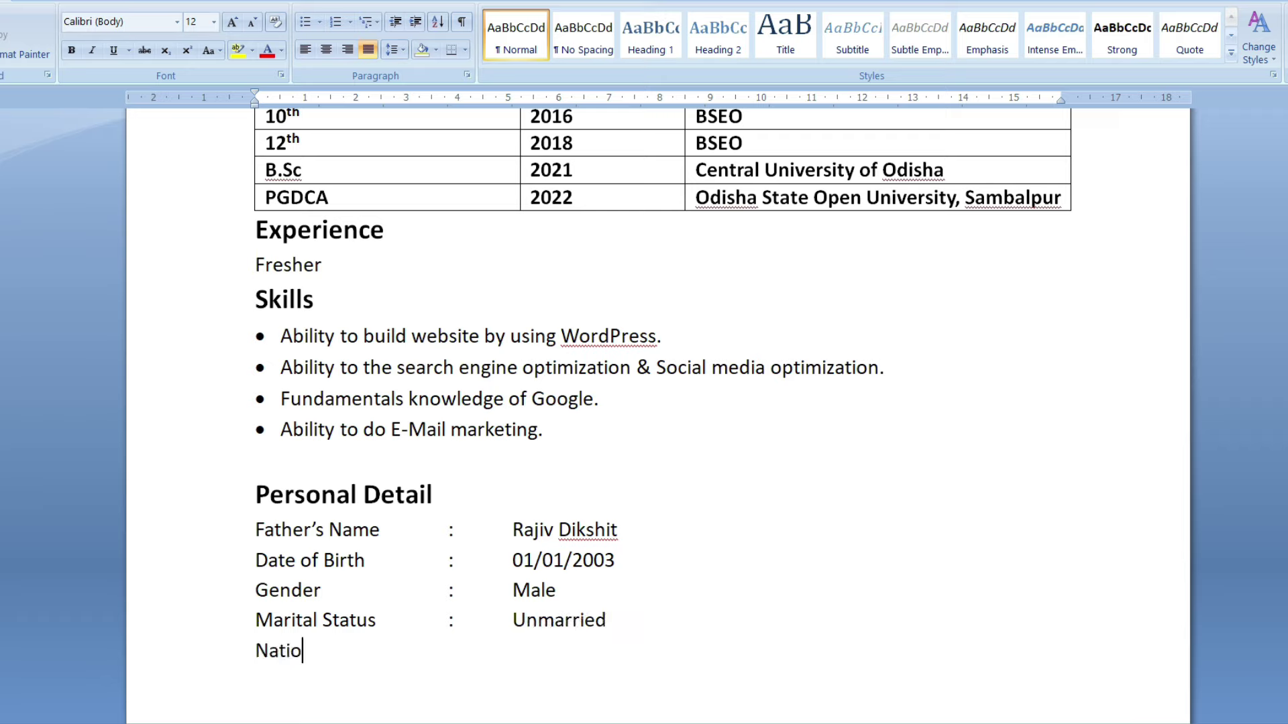
type("nality")
key("Tab")
key("Tab")
type(":")
key("Tab")
type("Indian")
- Add Language 'Hindi, English, Odia' and Hobbies 'Drawing, Listen Music', then type Declaration below
key("Return")
type("langua")
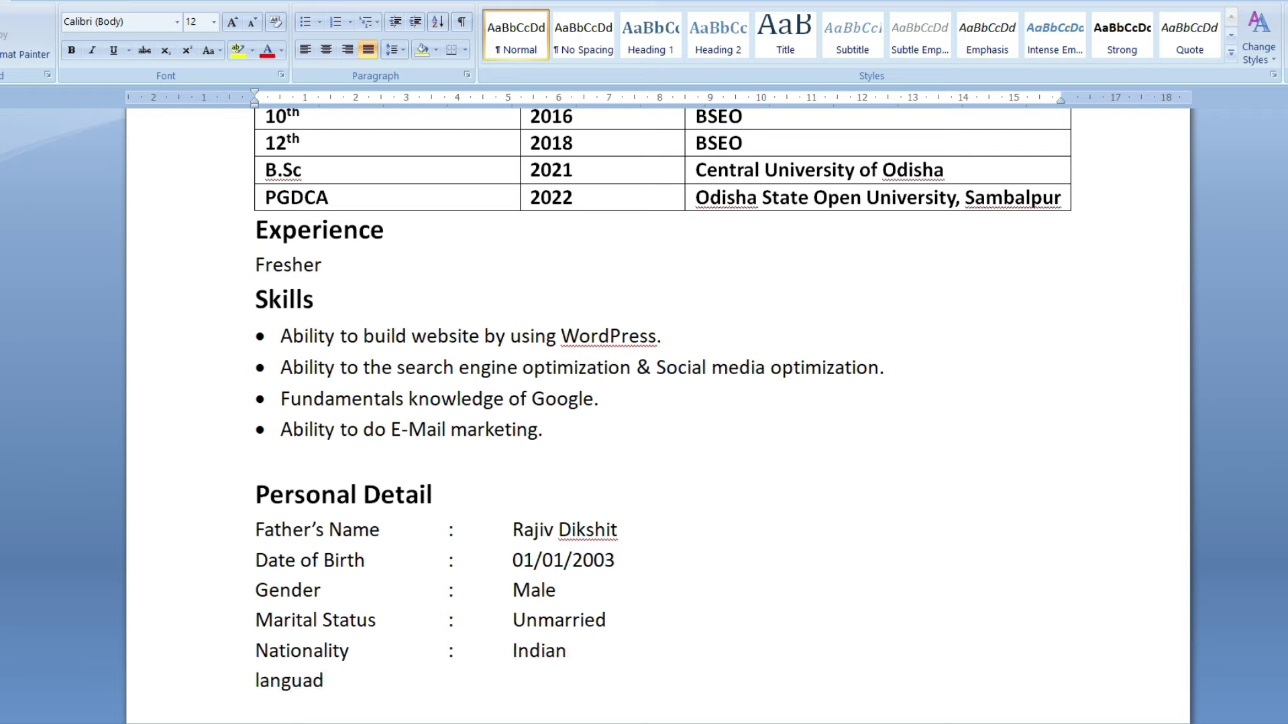
type("ge ")
type(":")
key("Tab")
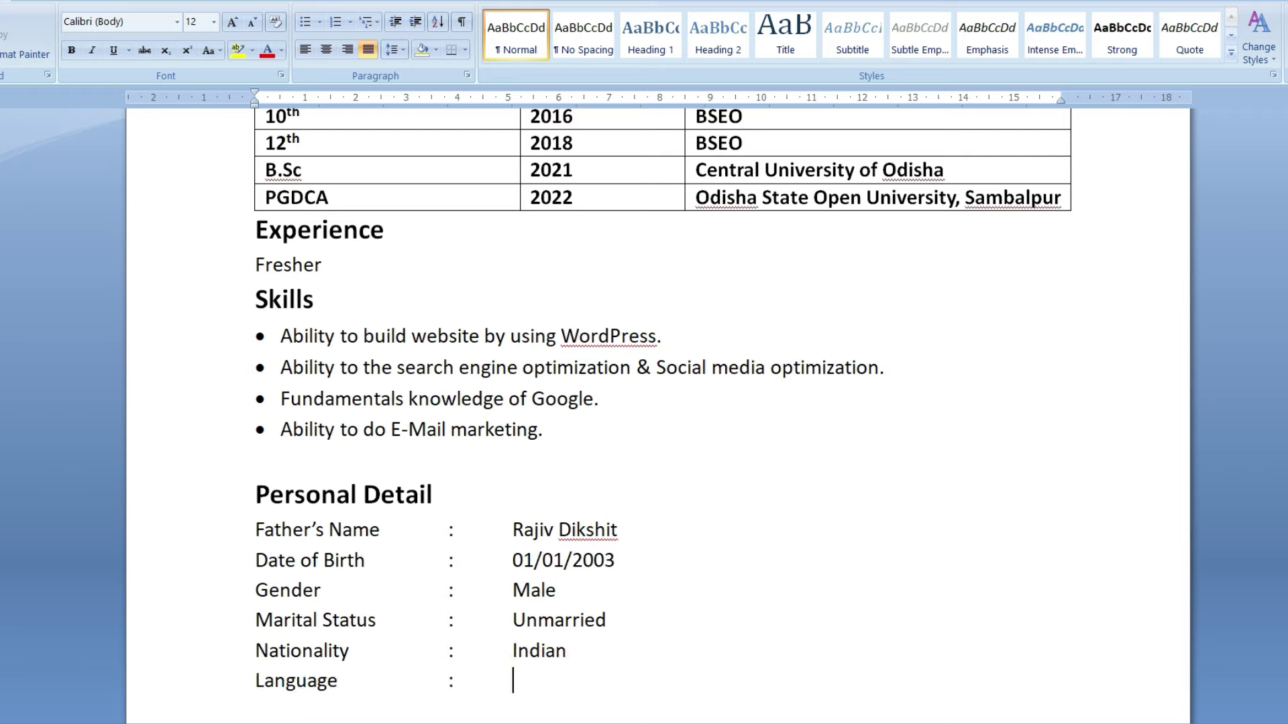
type("Hindi, Eng")
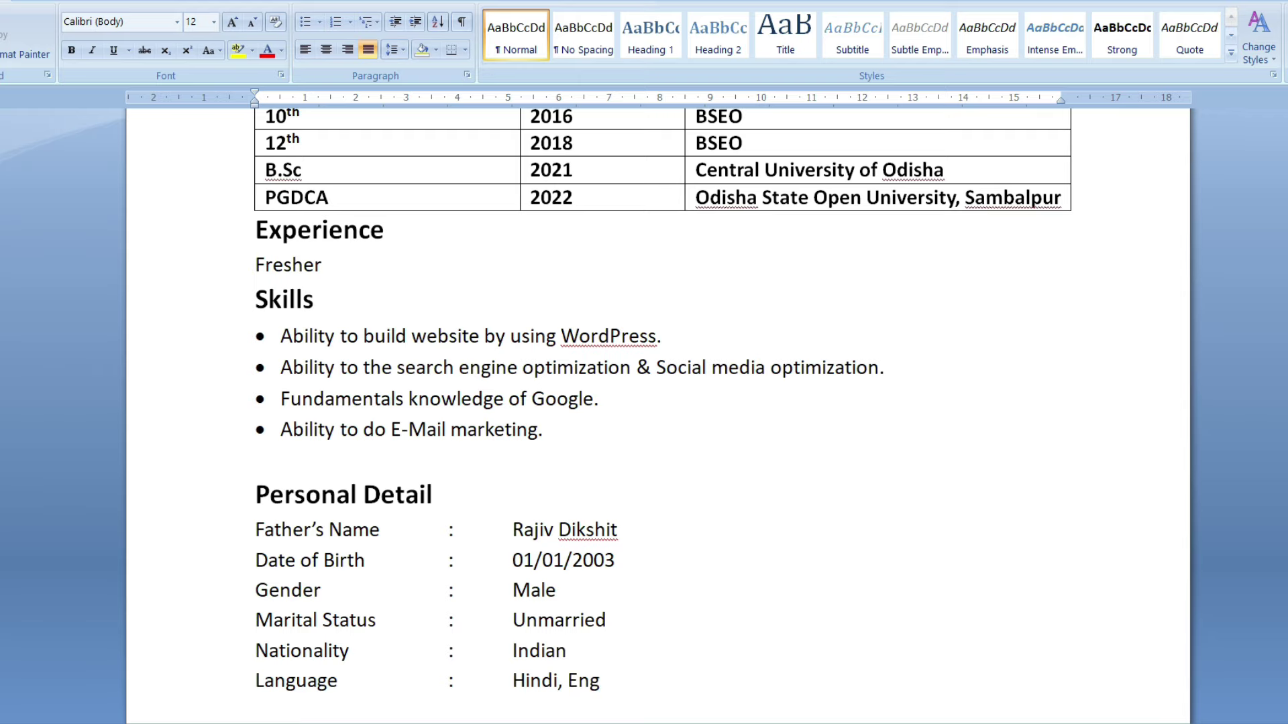
type("lish, ")
type("Odia")
scroll(441, 554, "down", 2)
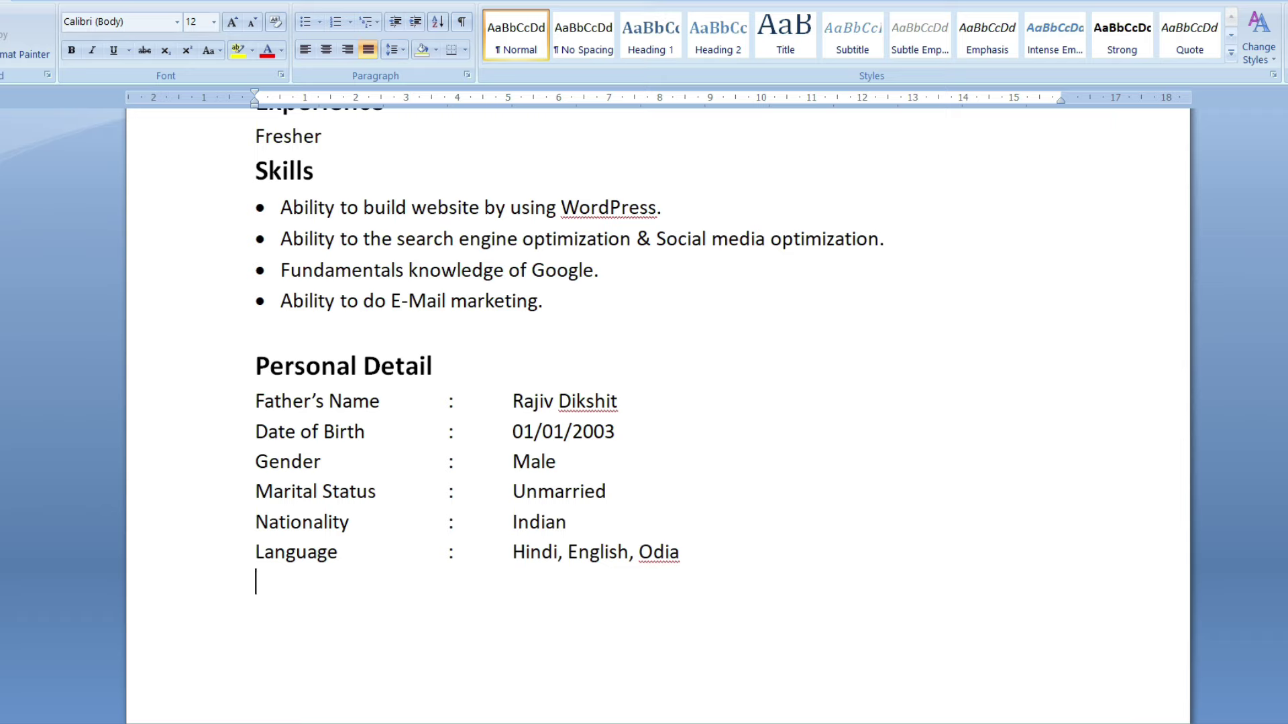
type("Hobbies")
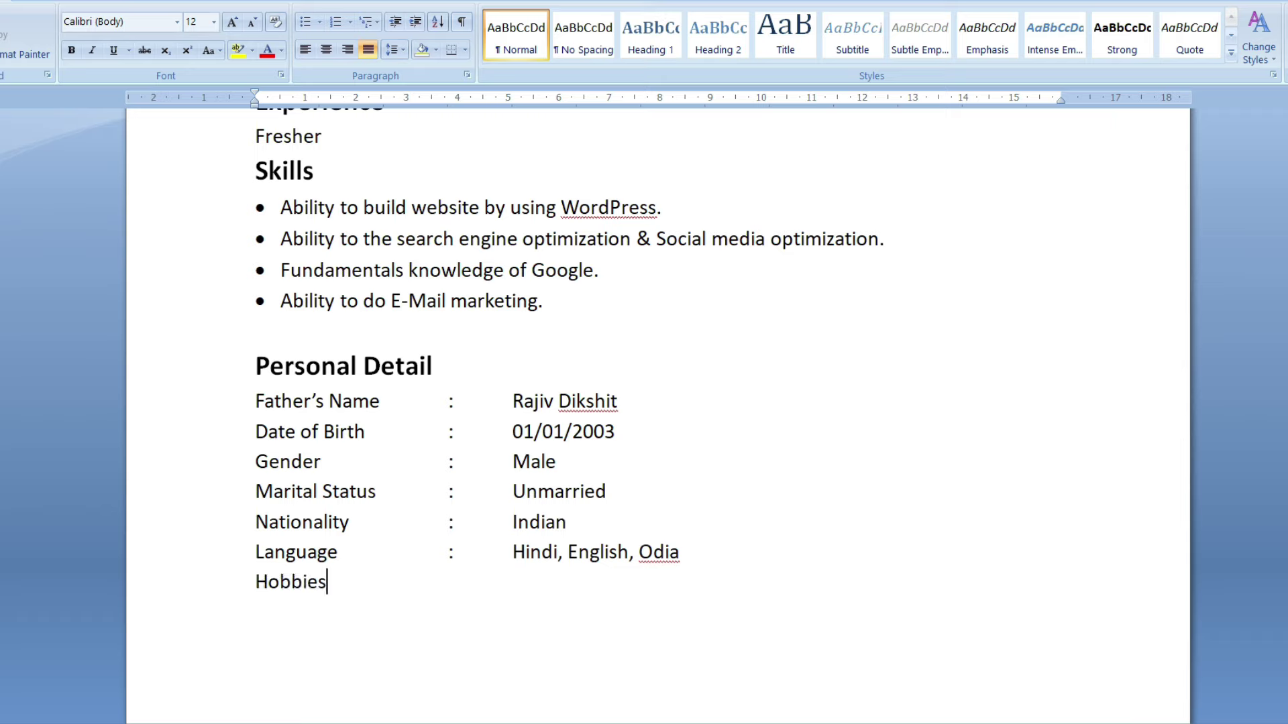
key("Tab")
type(":")
key("Tab")
type("Dra")
type("wing, L")
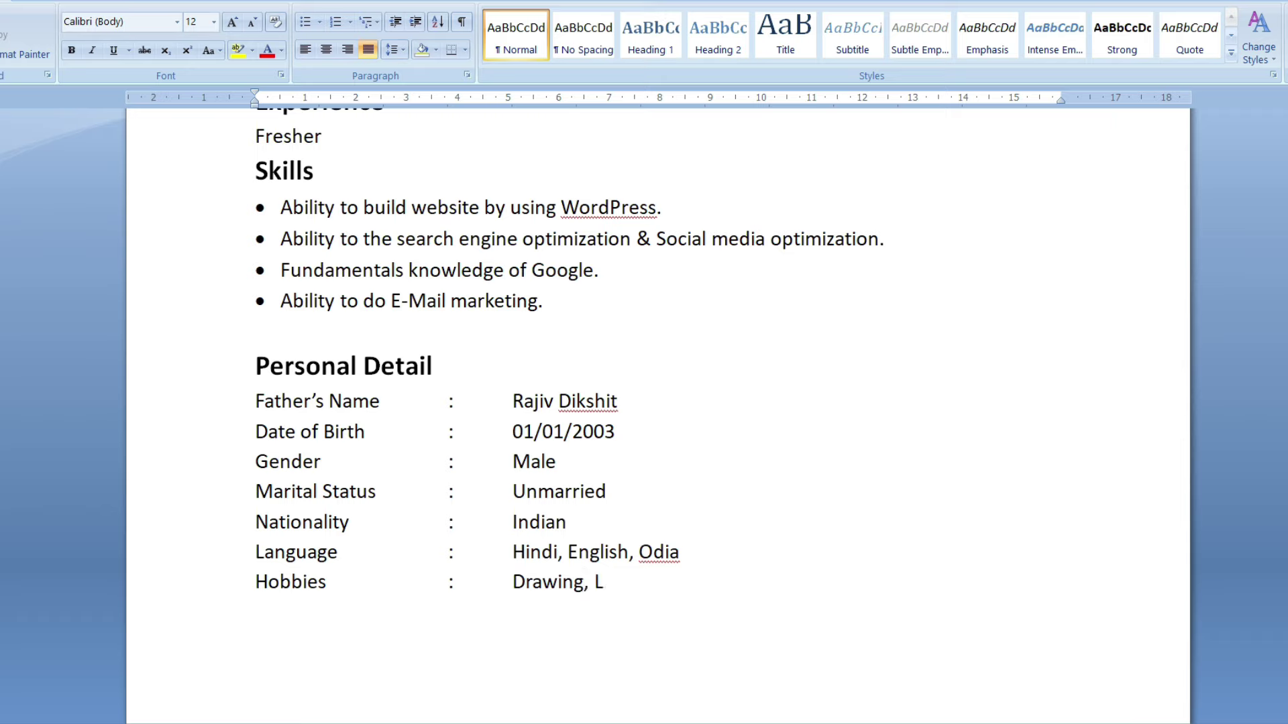
type("isten Musi")
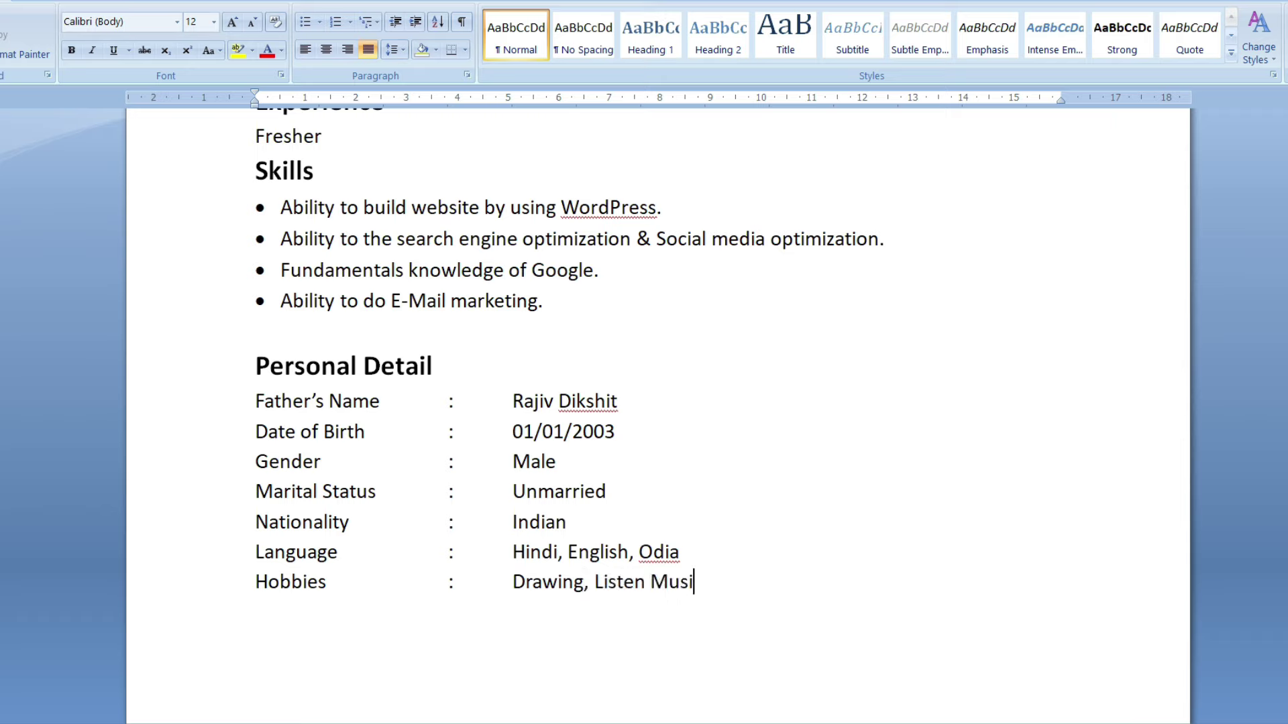
type("c")
type("Declaration")
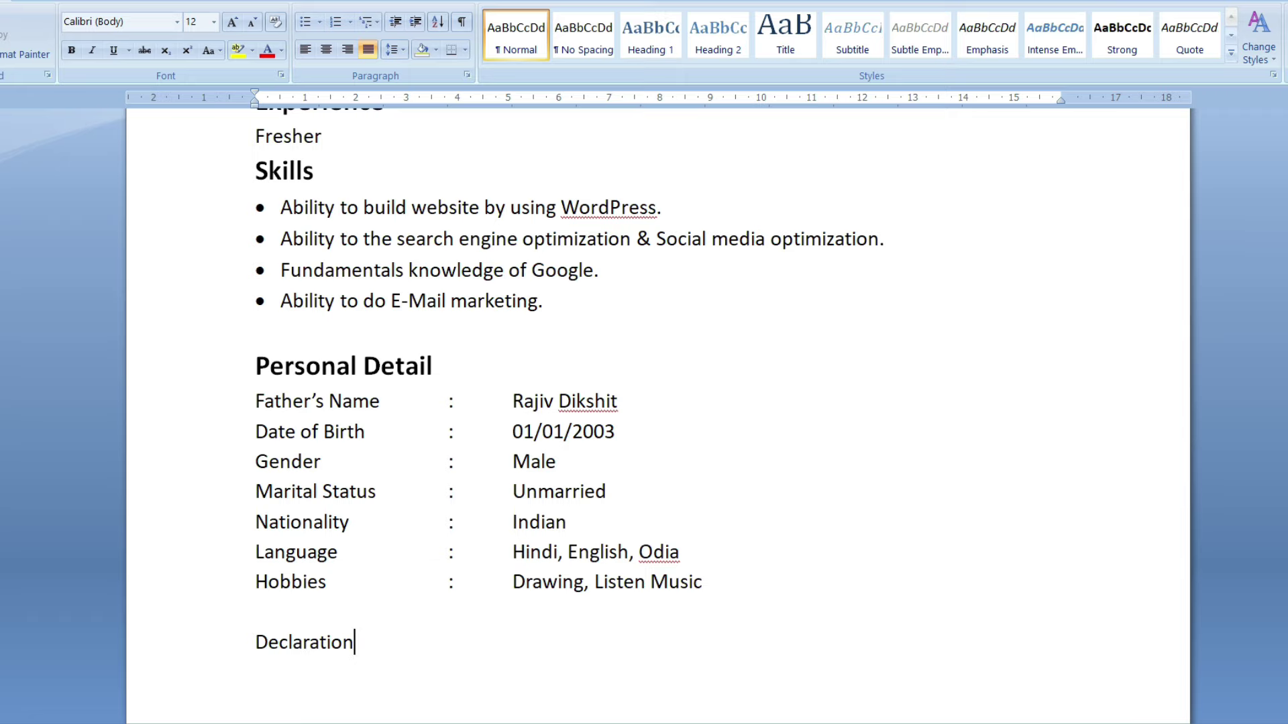
- Make Declaration a bold 16 pt heading
triple_click(302, 642)
left_click(269, 623)
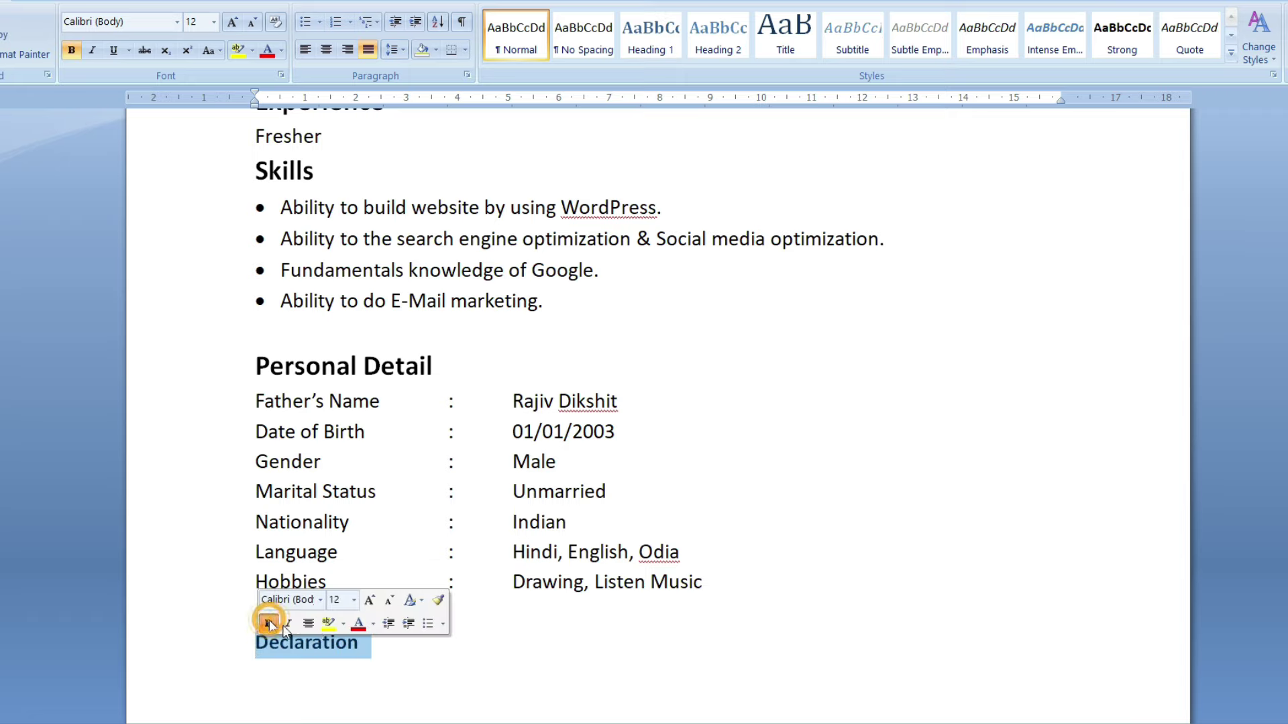
left_click(369, 600)
left_click(370, 601)
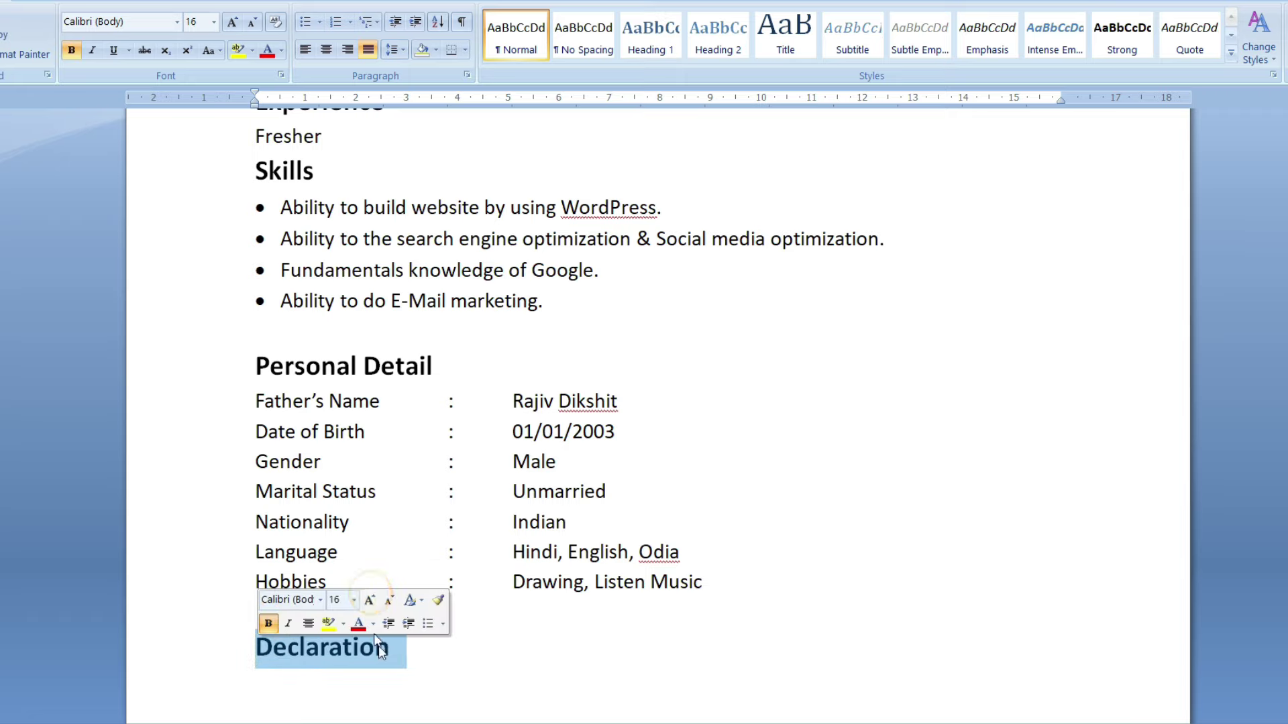
left_click(481, 646)
scroll(490, 644, "down", 1)
scroll(511, 583, "down", 3)
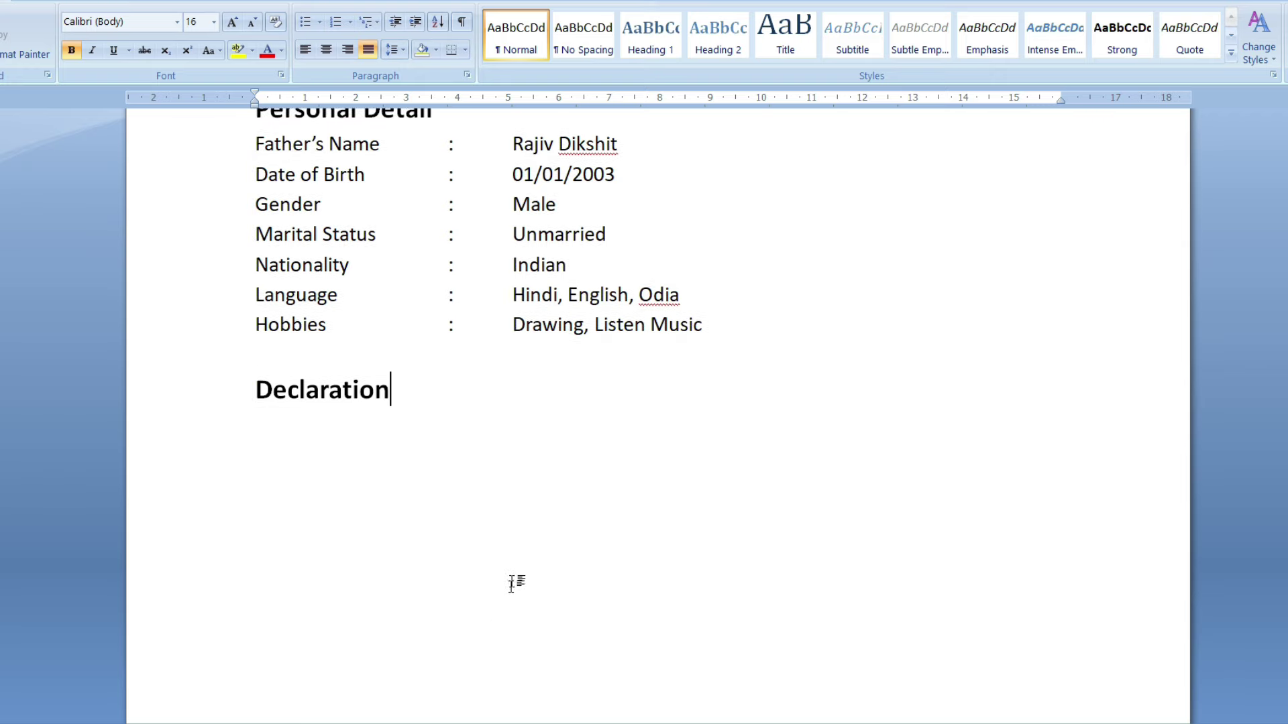
scroll(512, 569, "up", 2)
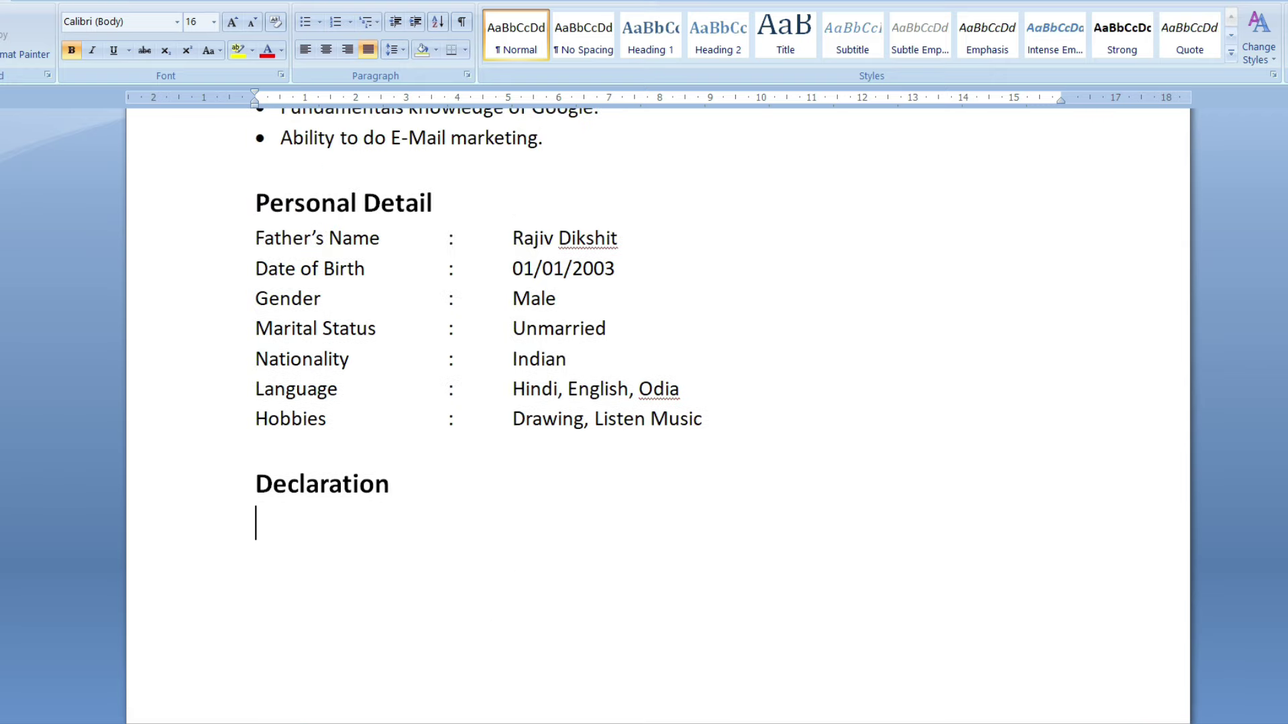
- Type the plain 12 pt declaration ending 'knowledge and belief.' and correct 'hareby' to 'hereby'
left_click(518, 561)
key("ctrl+b")
type("I hareby")
type(" declare")
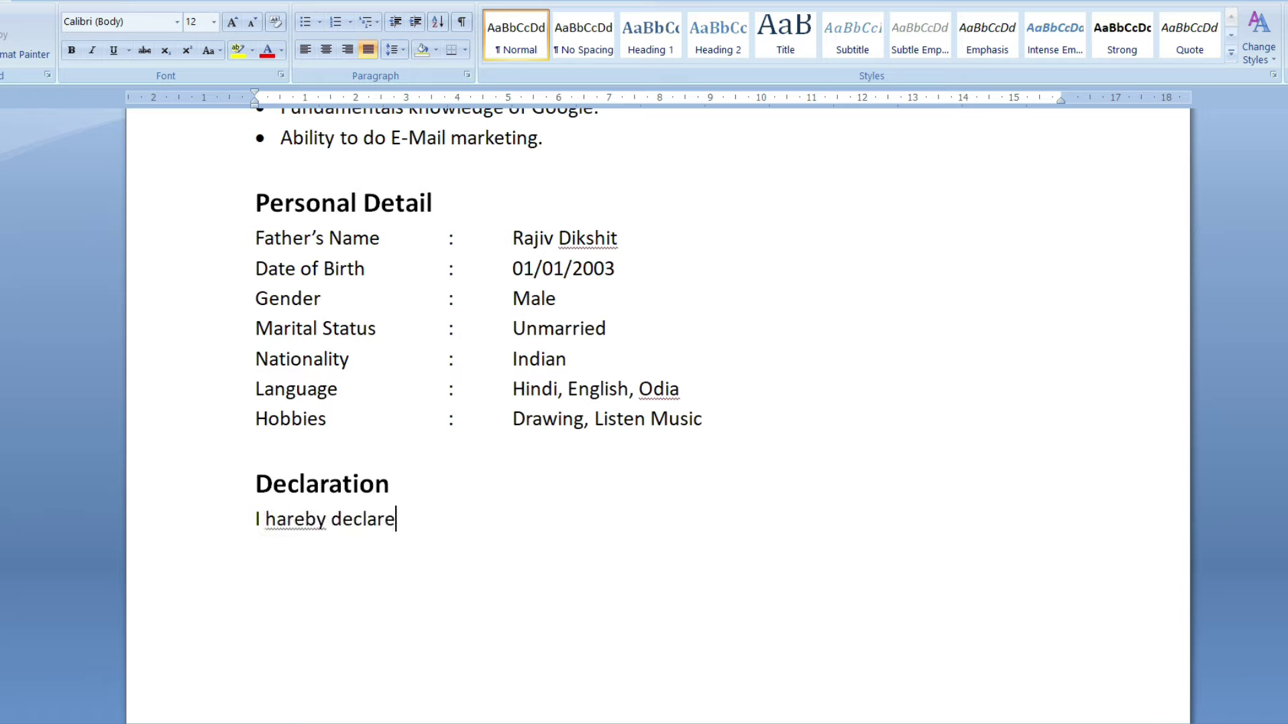
type(" that all the infor")
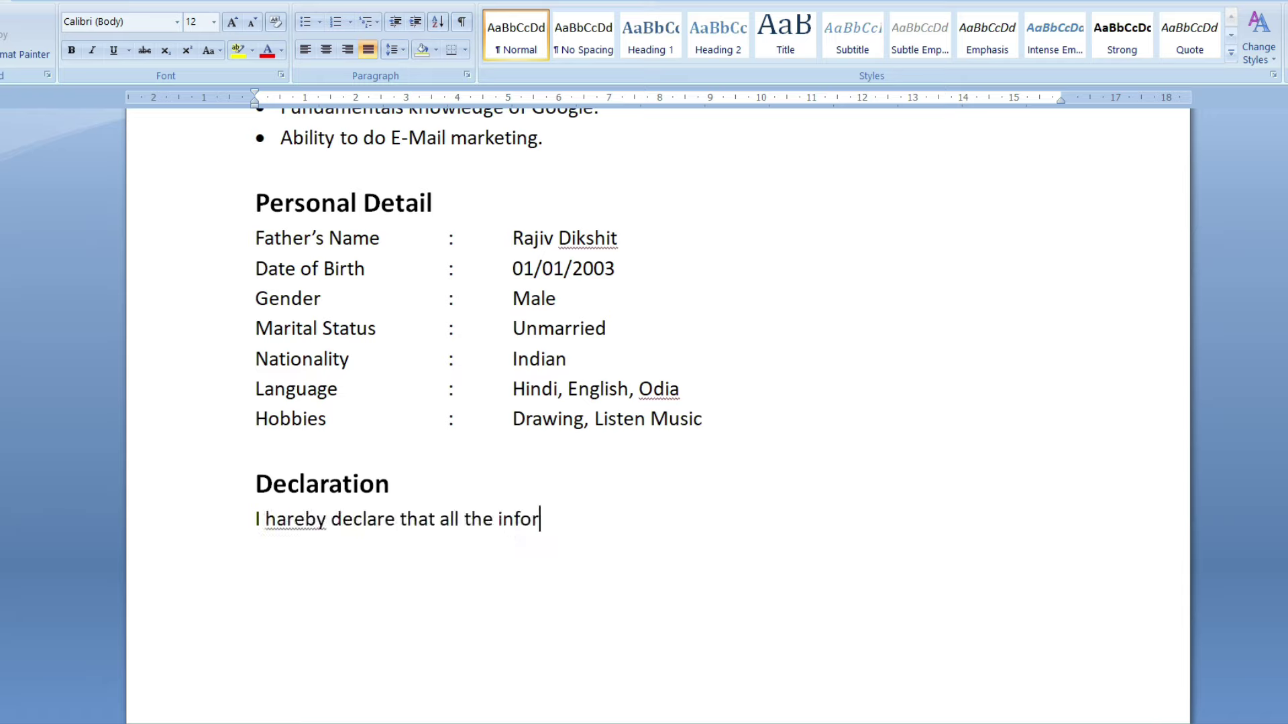
type("mation given abo")
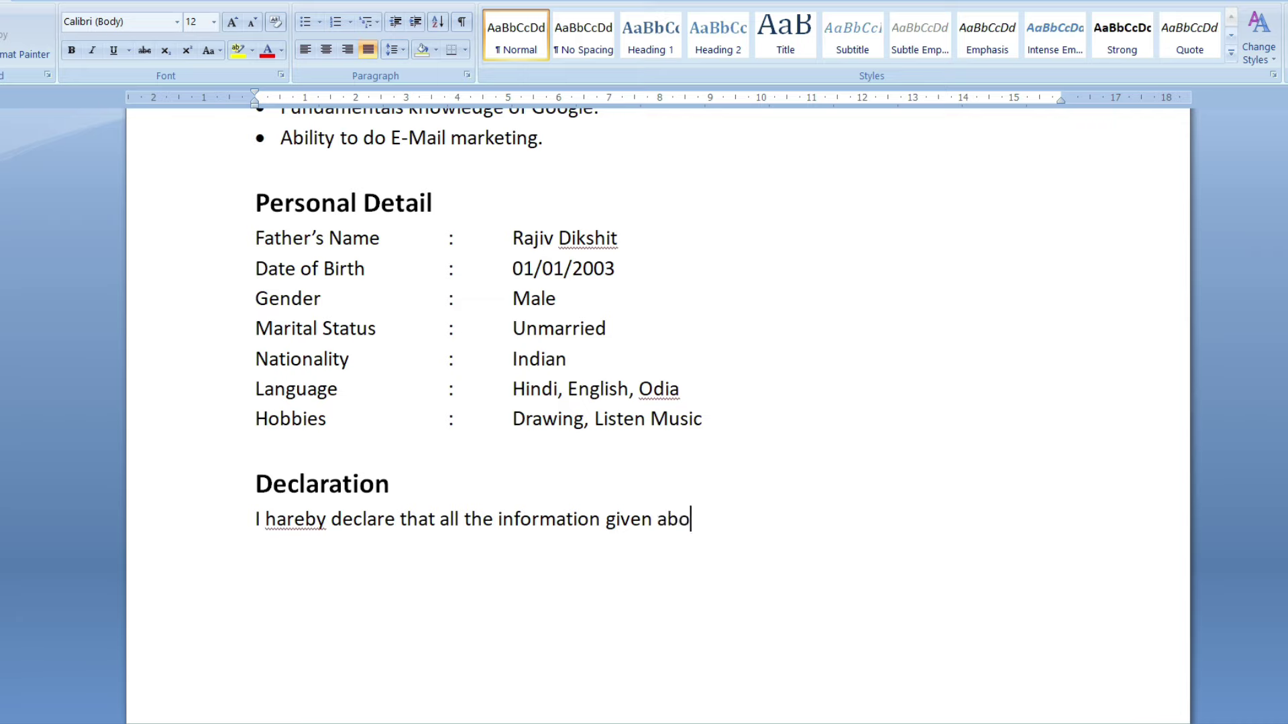
type("ve is true and correct t")
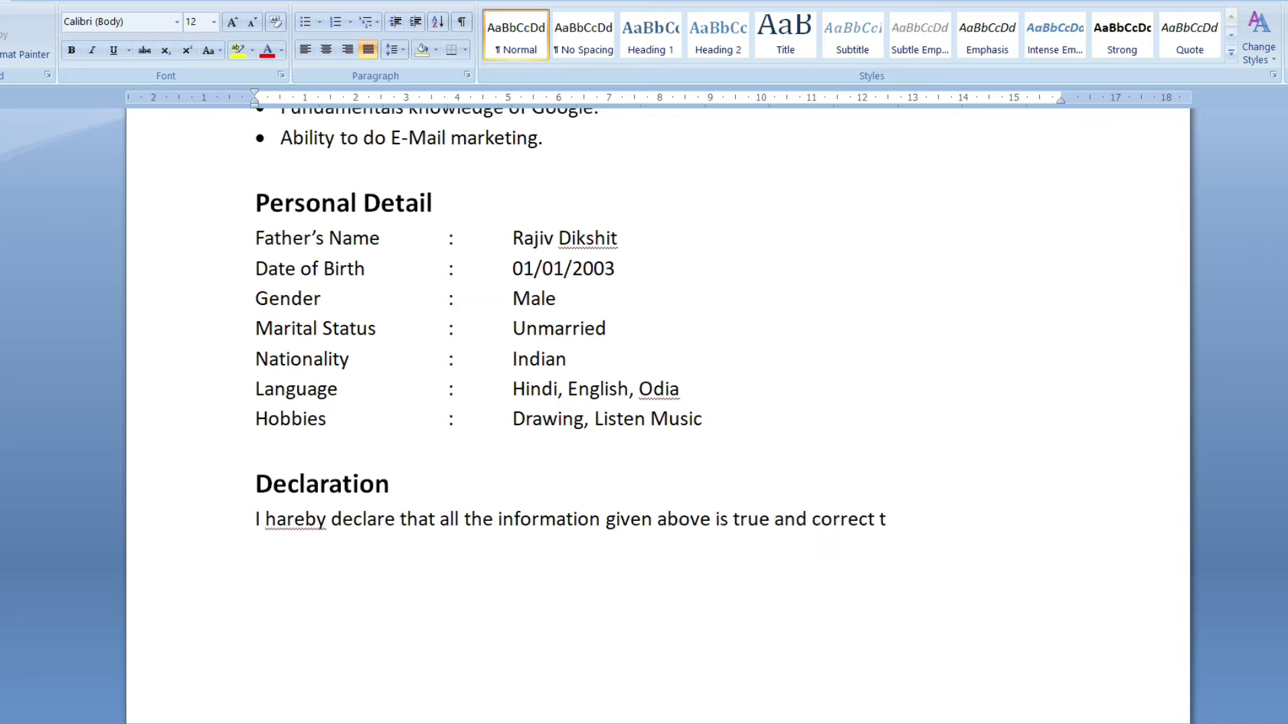
type("o the best of my k")
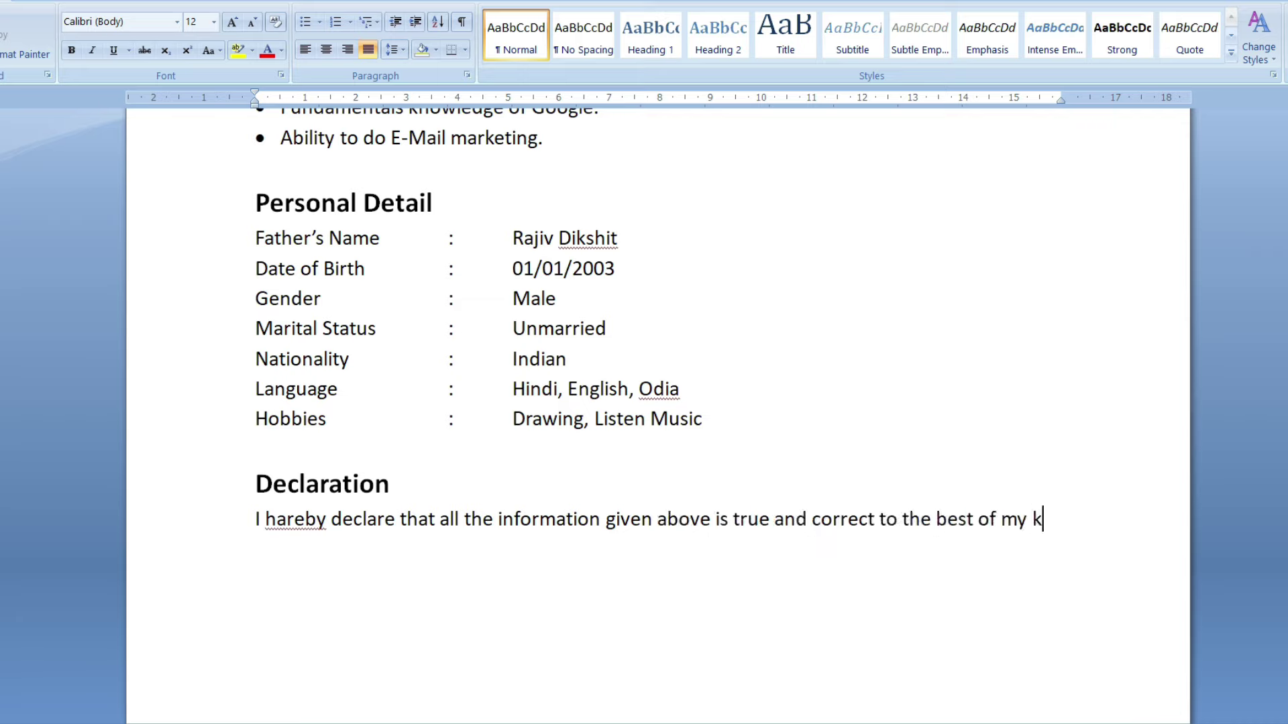
type("nowledge")
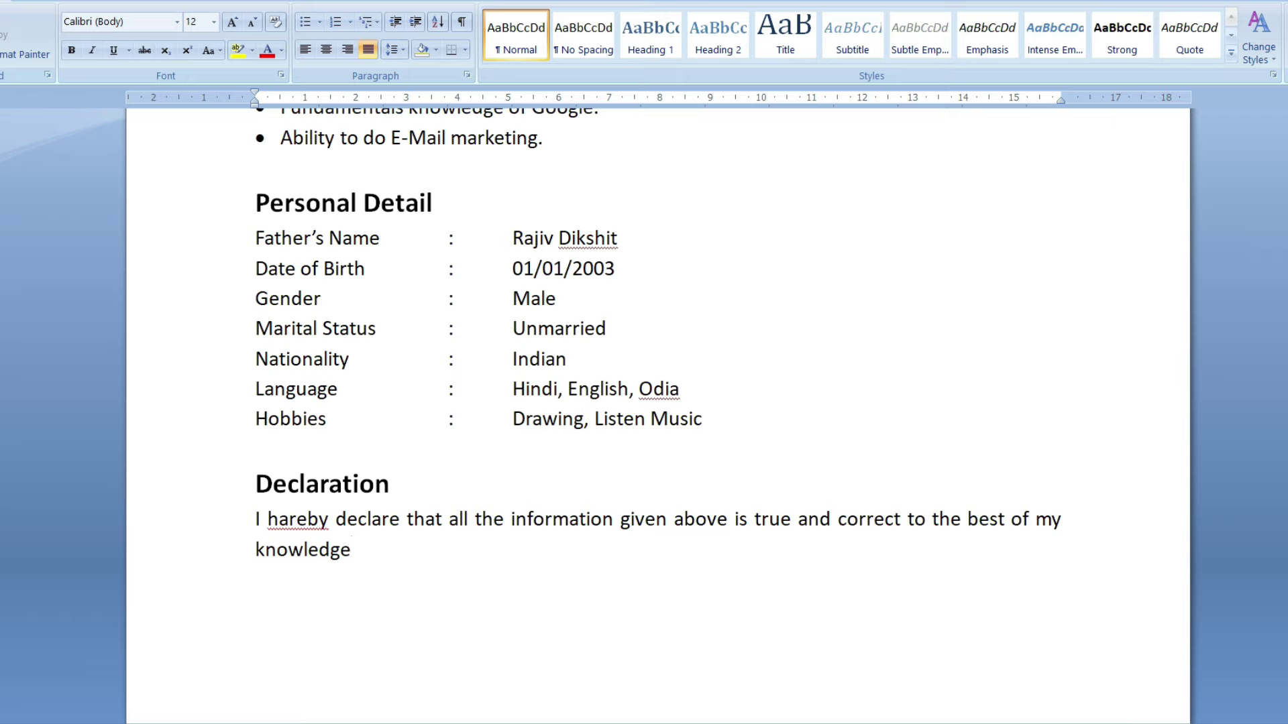
type(" and belief.")
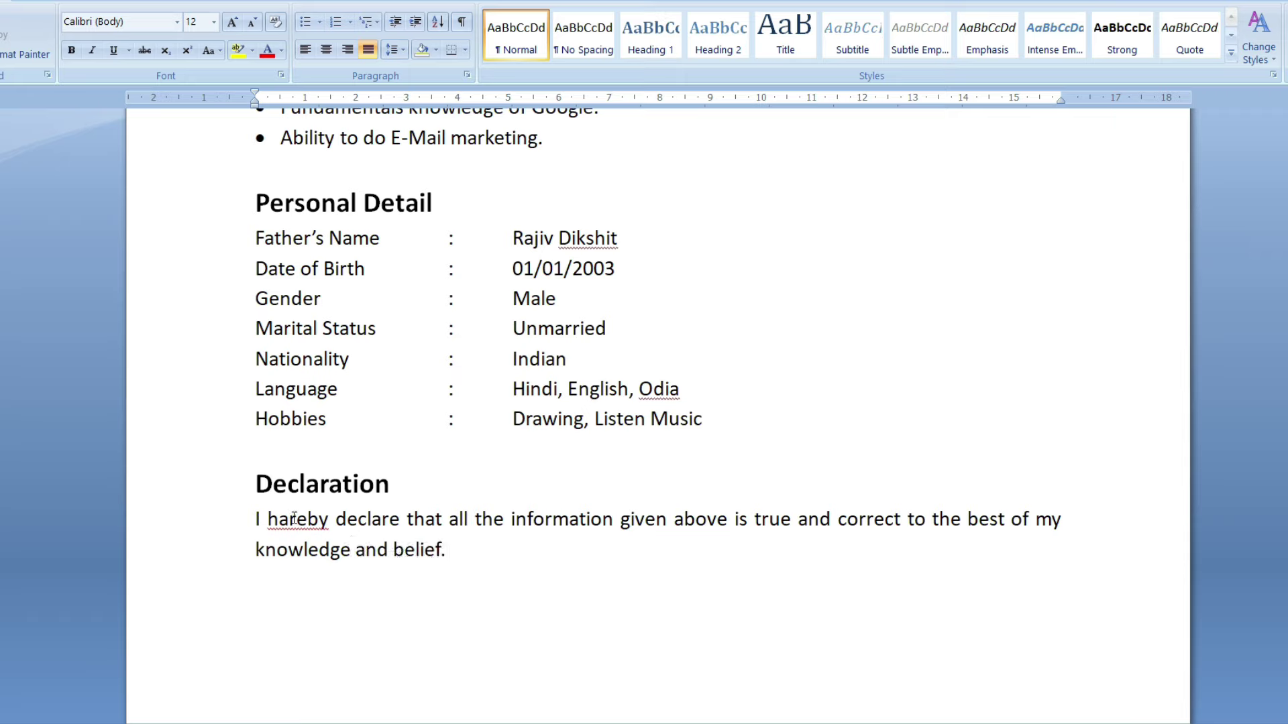
right_click(297, 520)
left_click(376, 289)
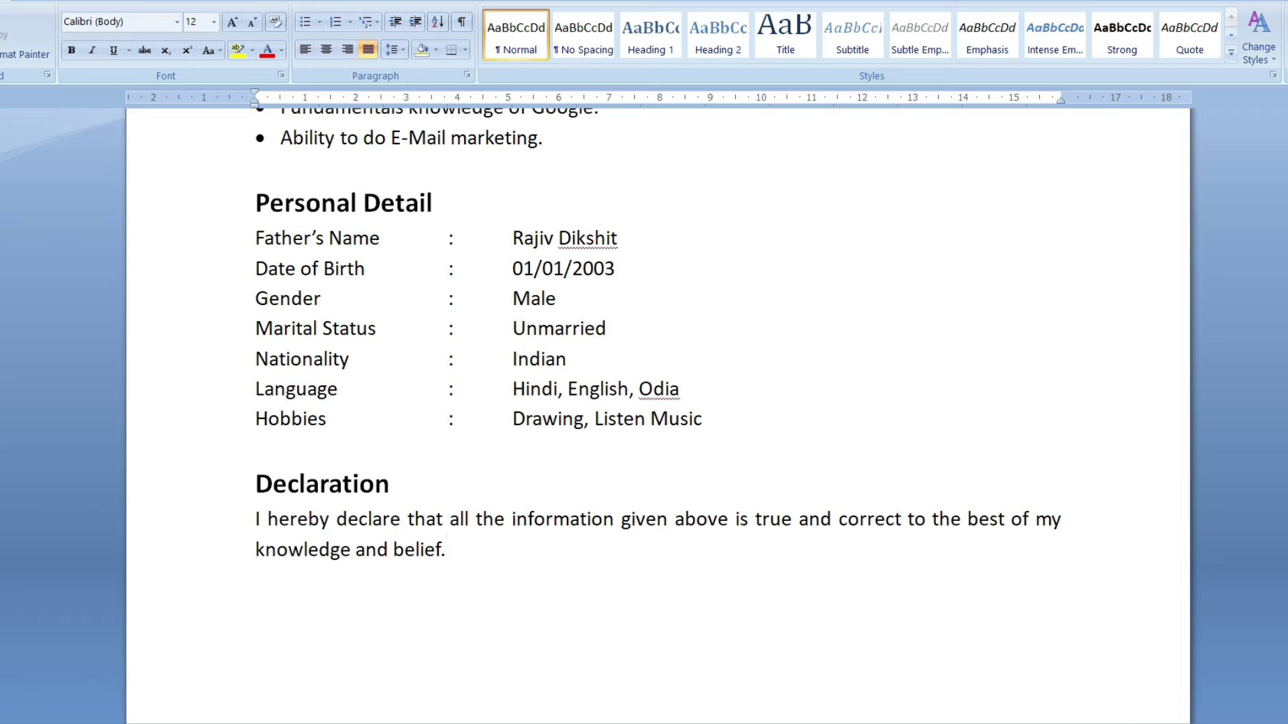
- Add a 'Date:' line with the applicant's name in brackets tabbed to the right
type("Date: (")
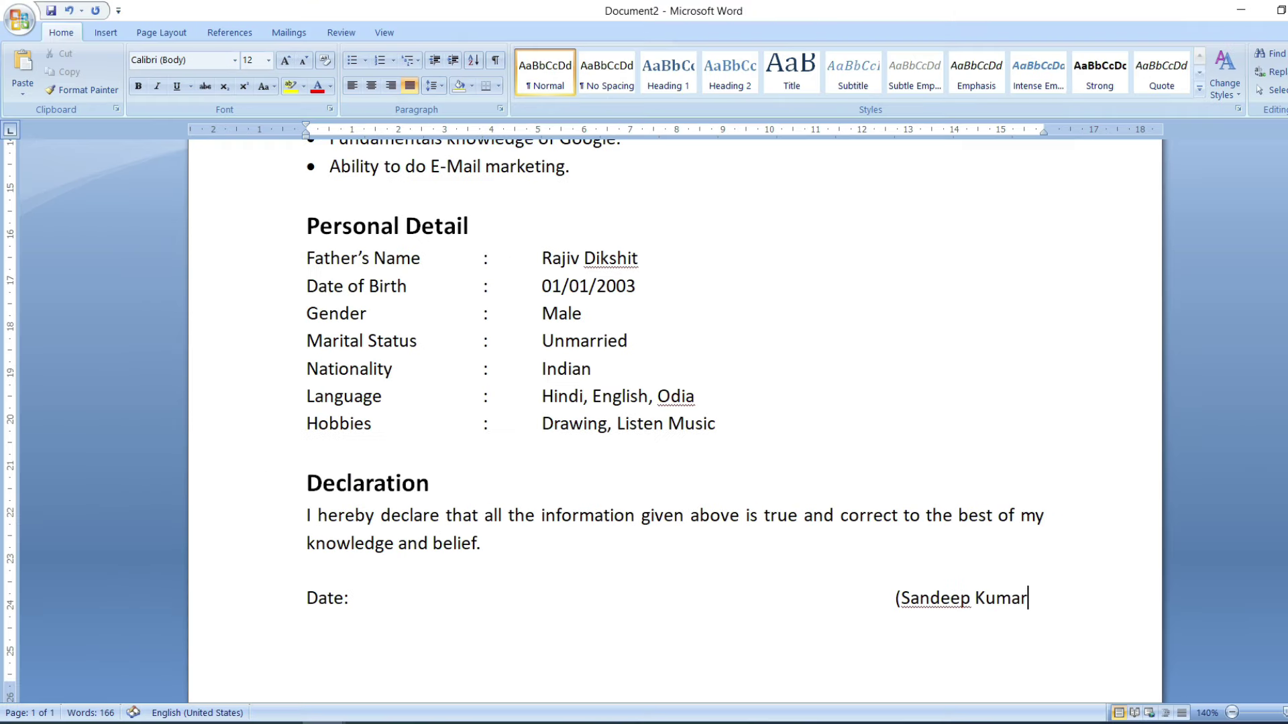
type(")")
scroll(524, 532, "down", 1, "ctrl")
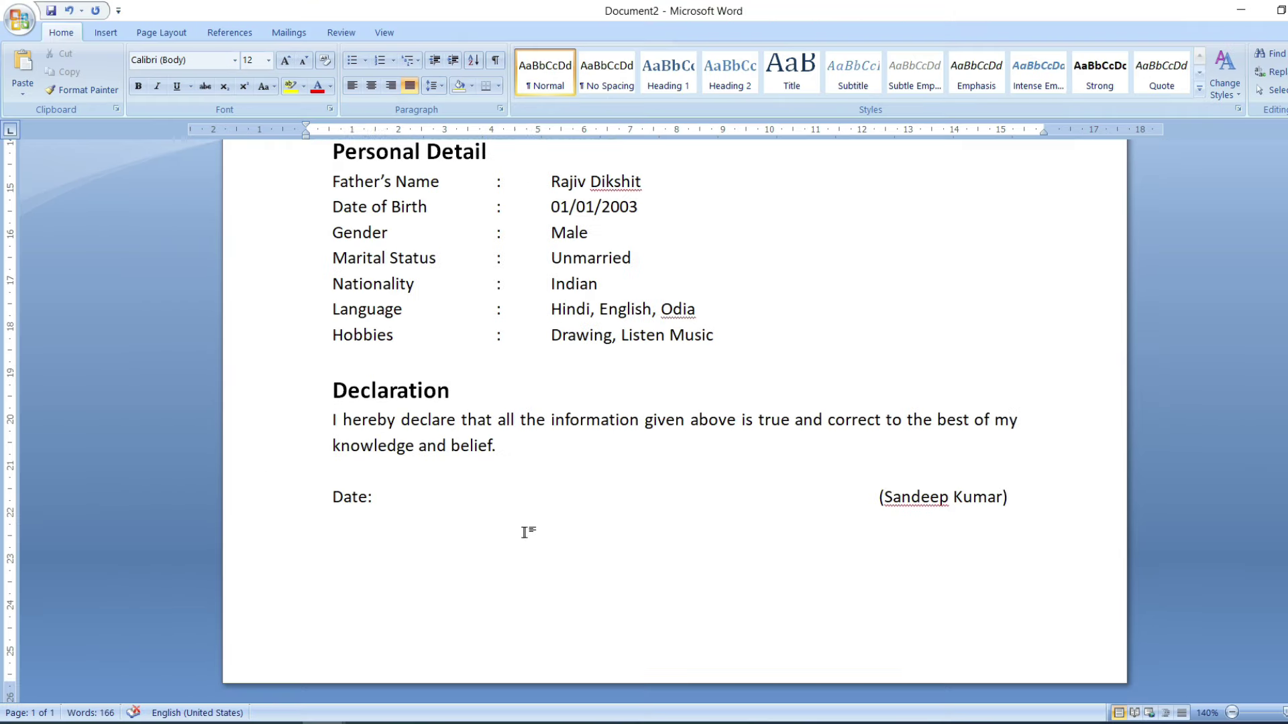
scroll(524, 532, "down", 1, "ctrl")
scroll(525, 532, "down", 1, "ctrl")
scroll(525, 532, "down", 1, "ctrl")
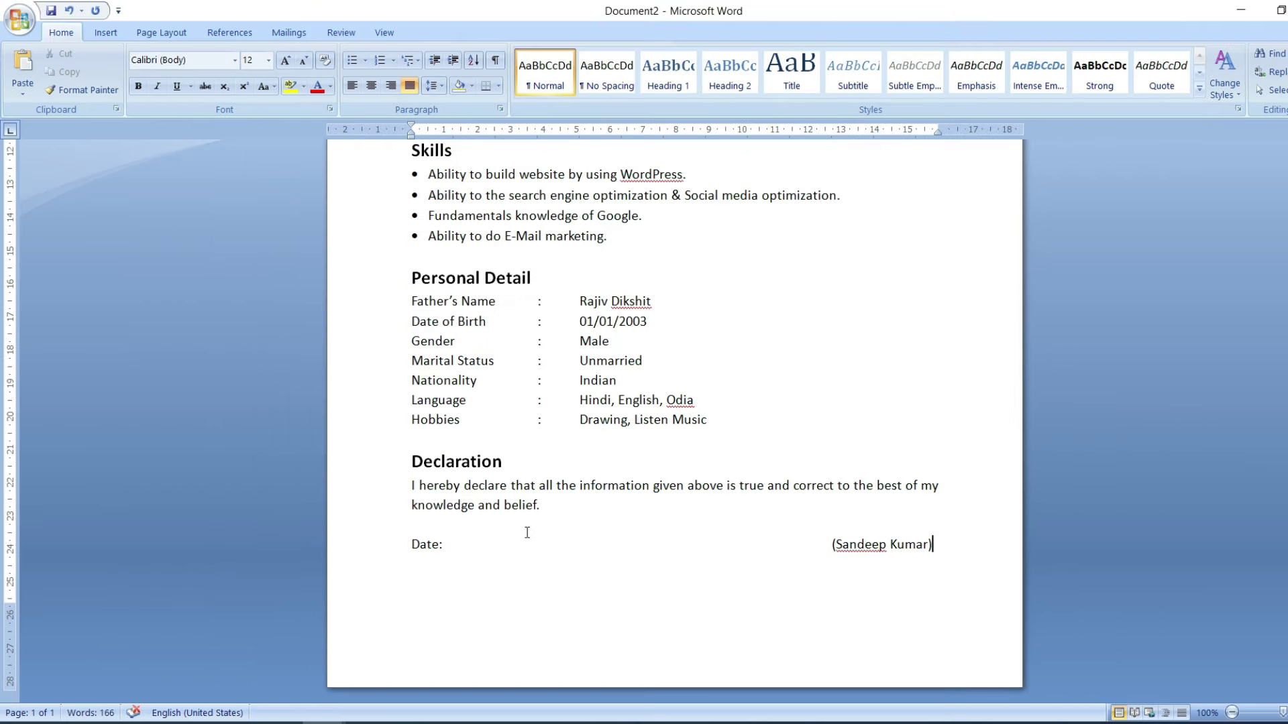
scroll(525, 533, "up", 2)
scroll(525, 533, "up", 3)
scroll(527, 527, "down", 5)
scroll(526, 527, "up", 3)
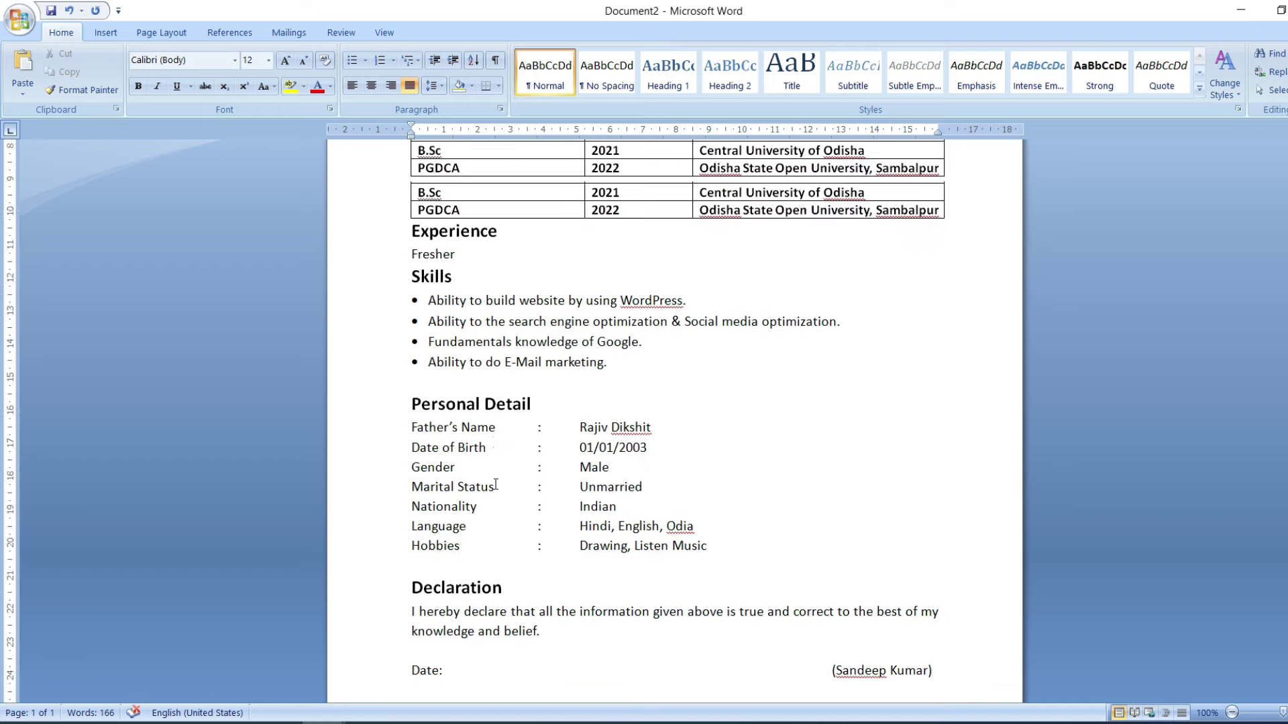
scroll(495, 483, "up", 1)
scroll(501, 411, "up", 1)
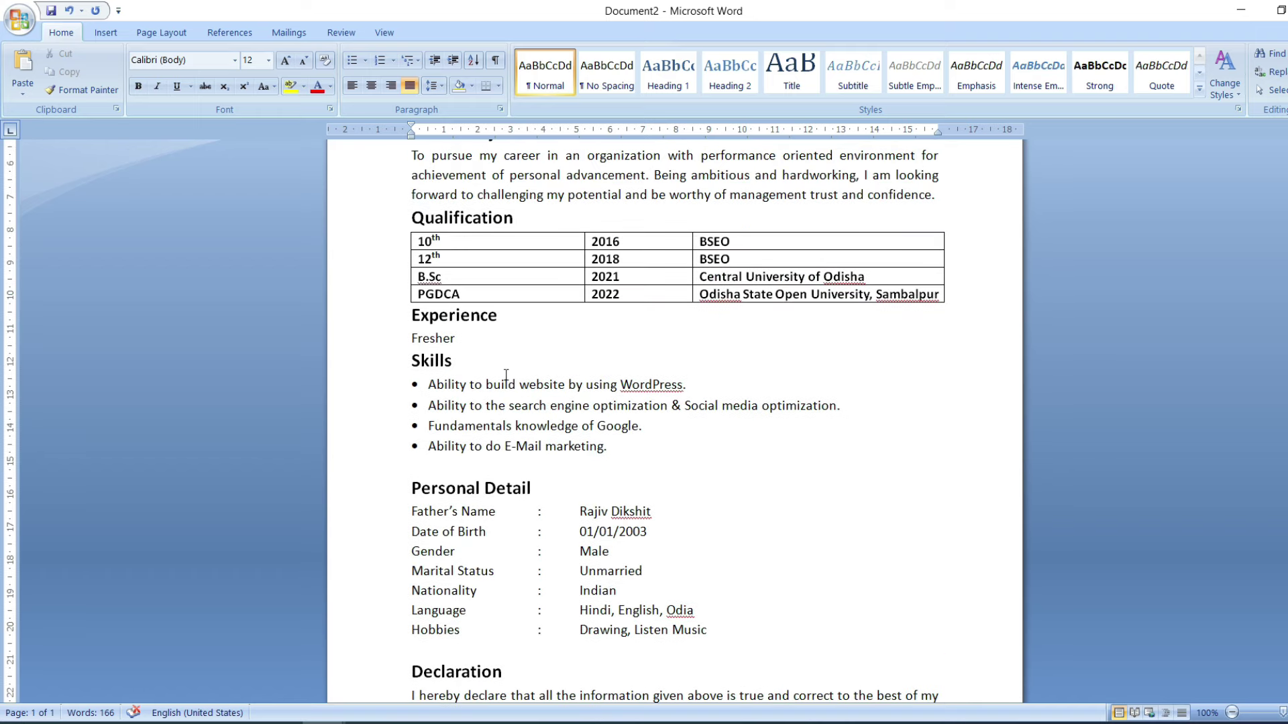
- Insert a blank line above the Experience heading
mouse_move(450, 303)
left_click(414, 313)
key("Return")
scroll(500, 335, "down", 8)
left_click(501, 200)
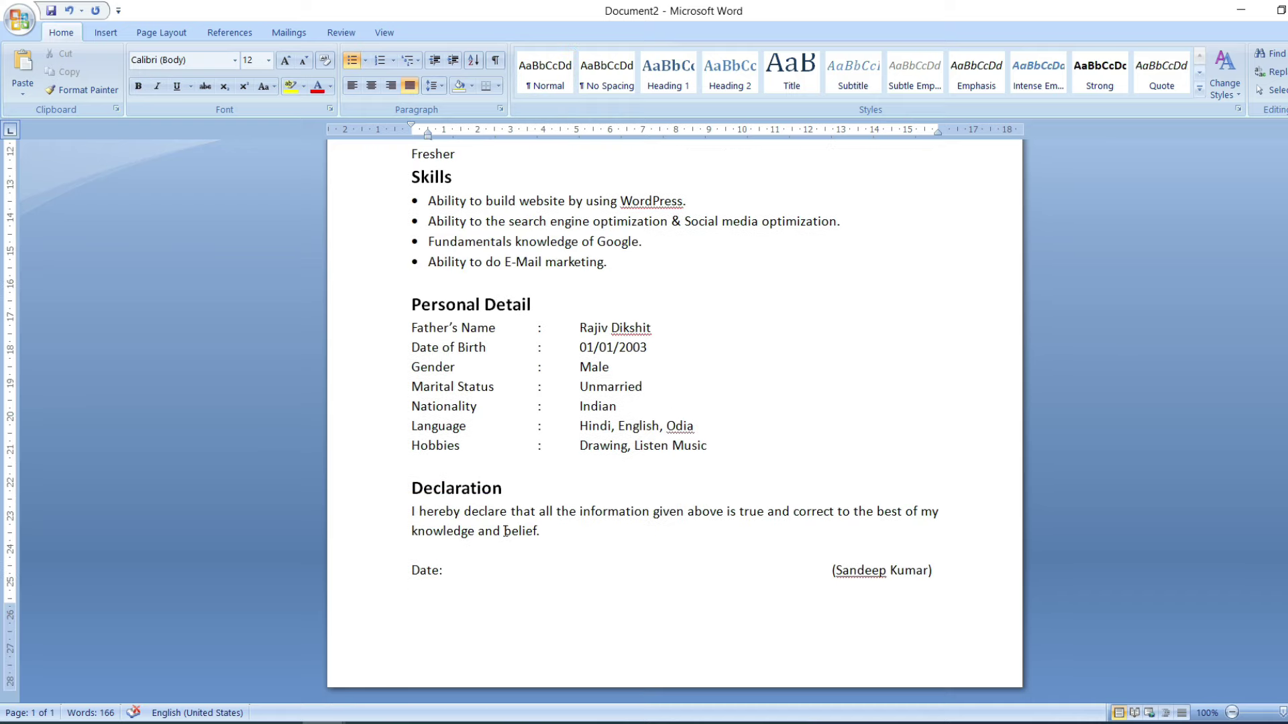
scroll(505, 531, "up", 5)
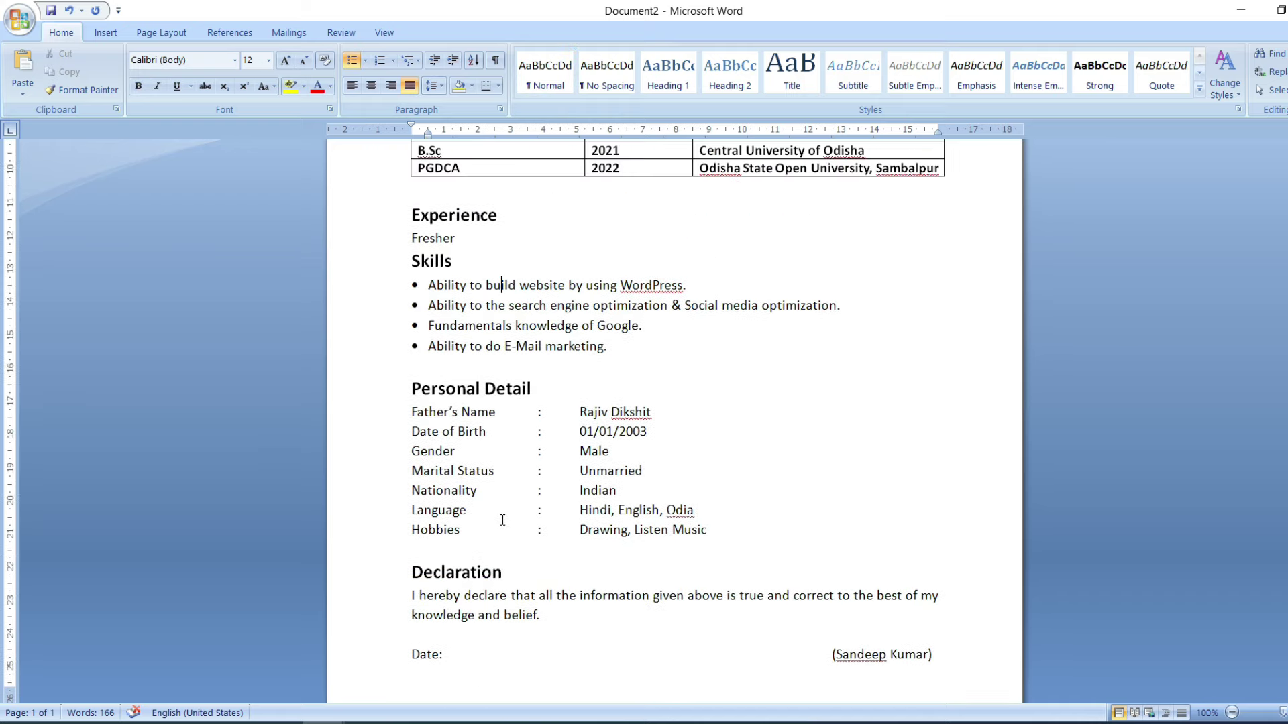
scroll(521, 495, "up", 4)
scroll(523, 490, "up", 2)
scroll(523, 483, "up", 1)
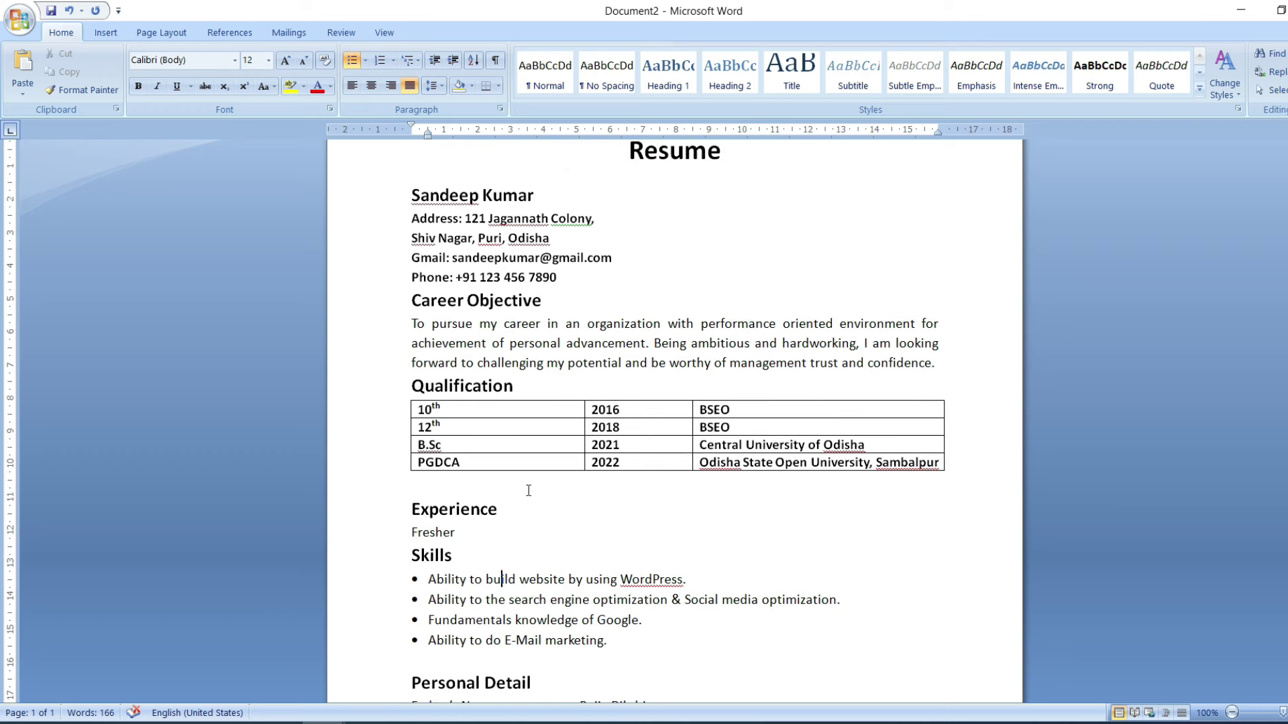
scroll(525, 467, "up", 1)
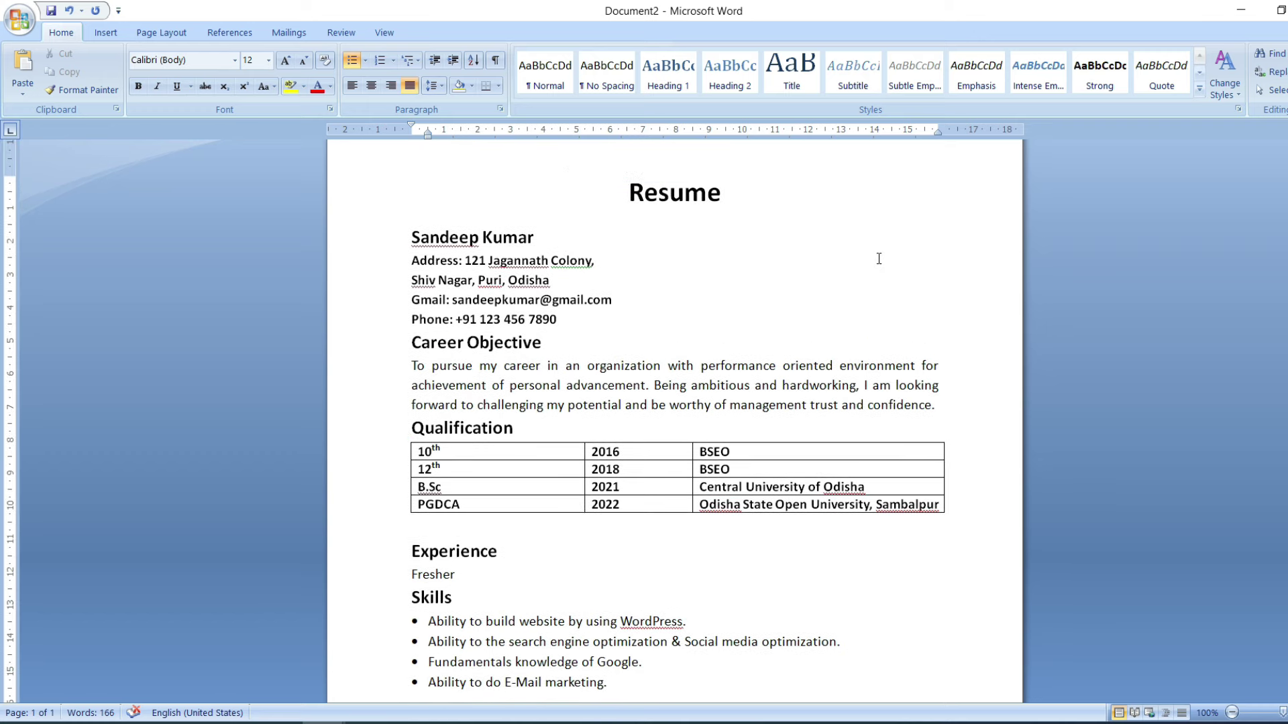
- Add space after the Phone paragraph to push Career Objective further down
left_click(568, 323)
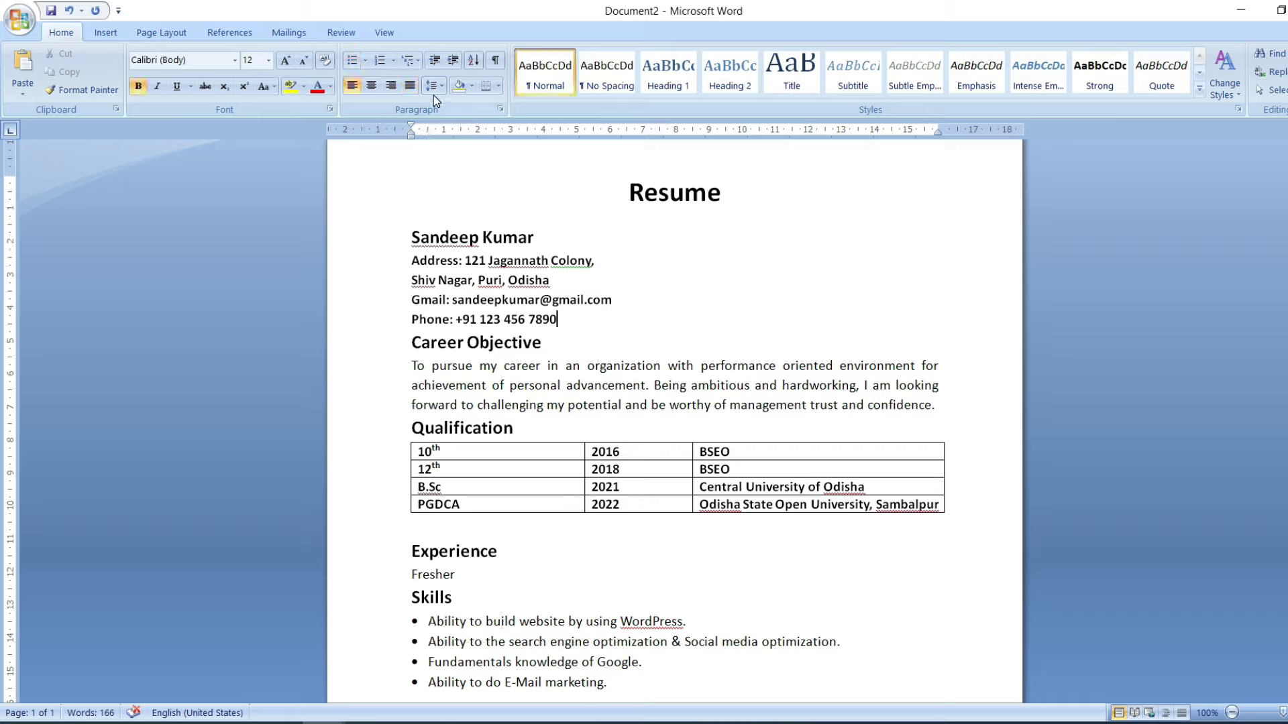
left_click(434, 87)
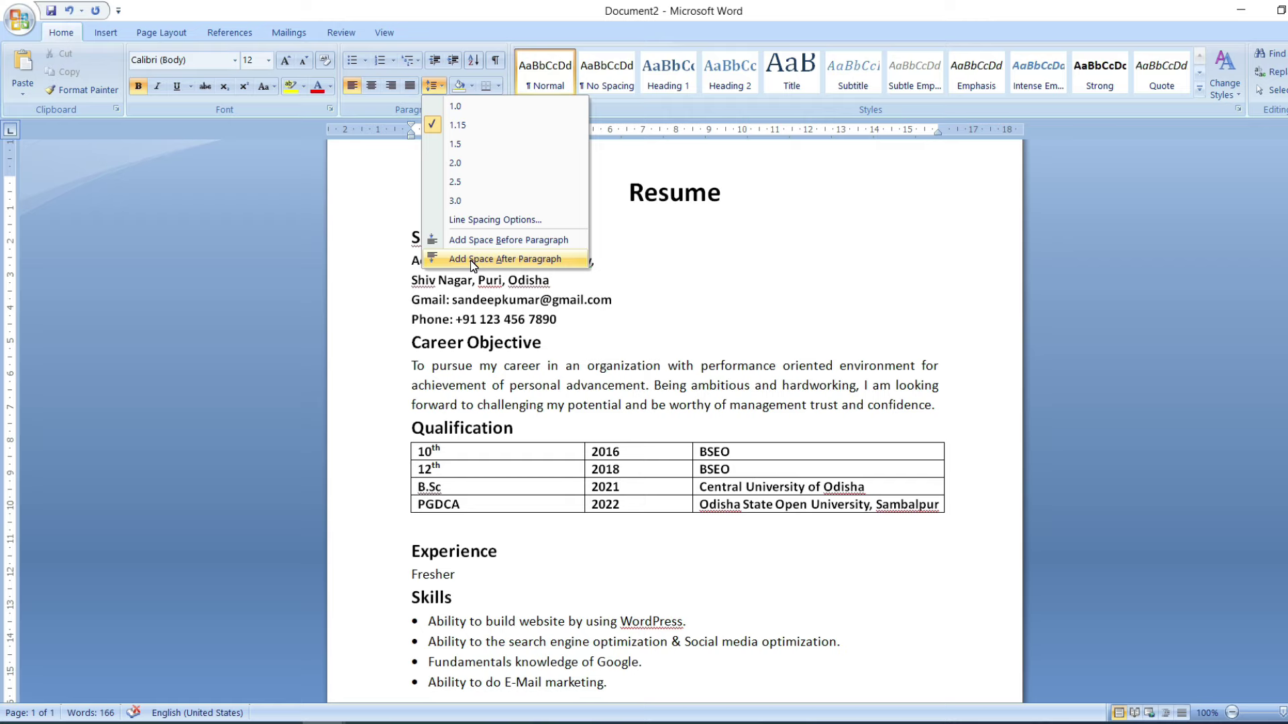
left_click(504, 259)
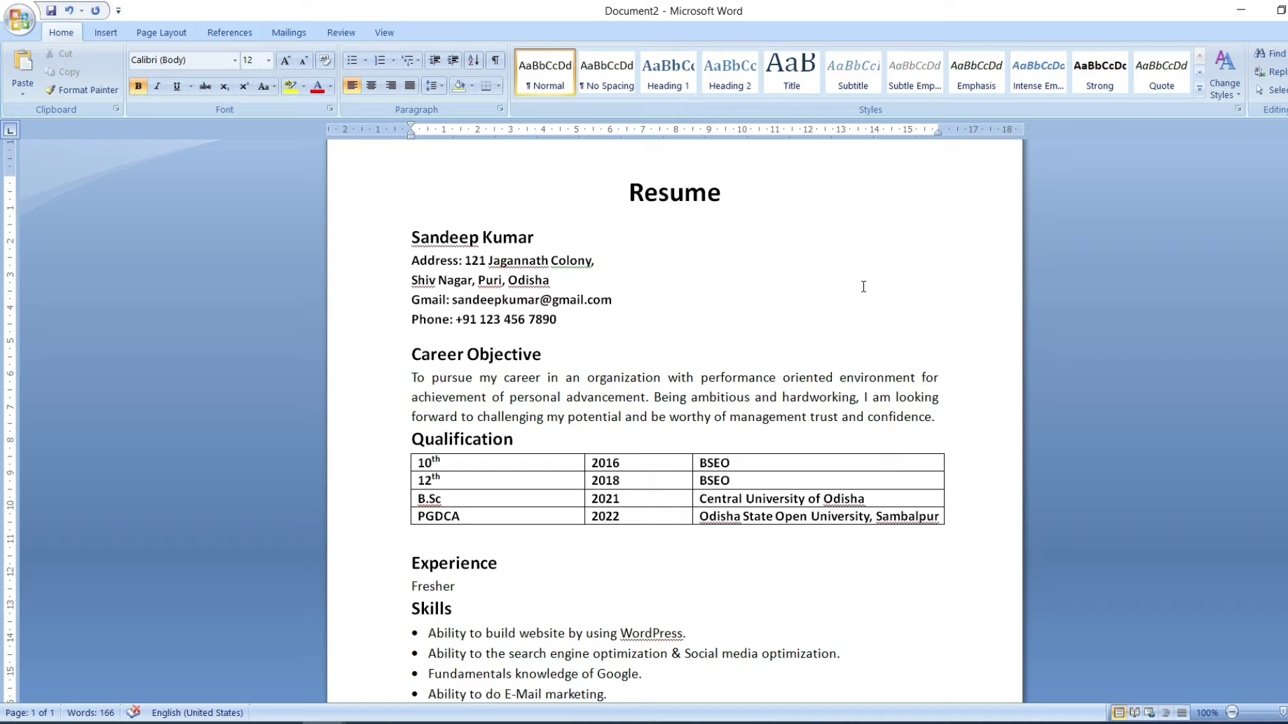
- Insert the passport photo from the Desktop into the resume
left_click(106, 32)
left_click(179, 77)
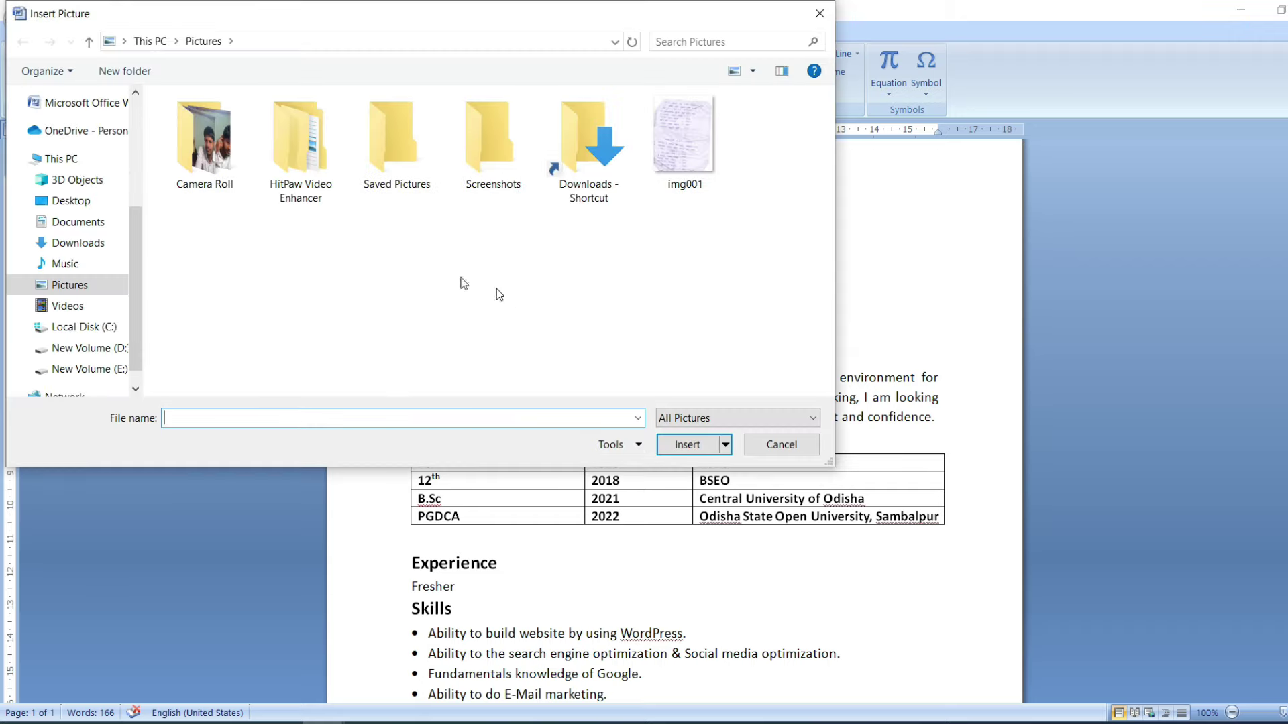
left_click(71, 200)
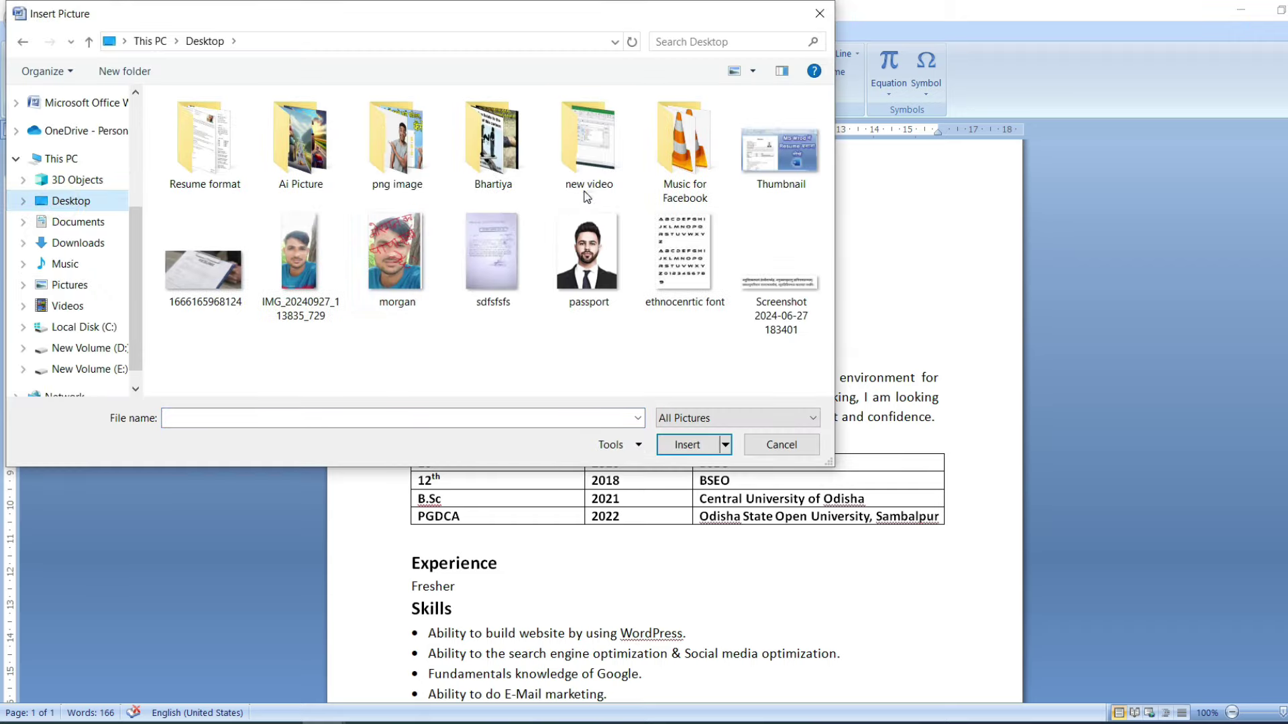
left_click(587, 262)
left_click(691, 446)
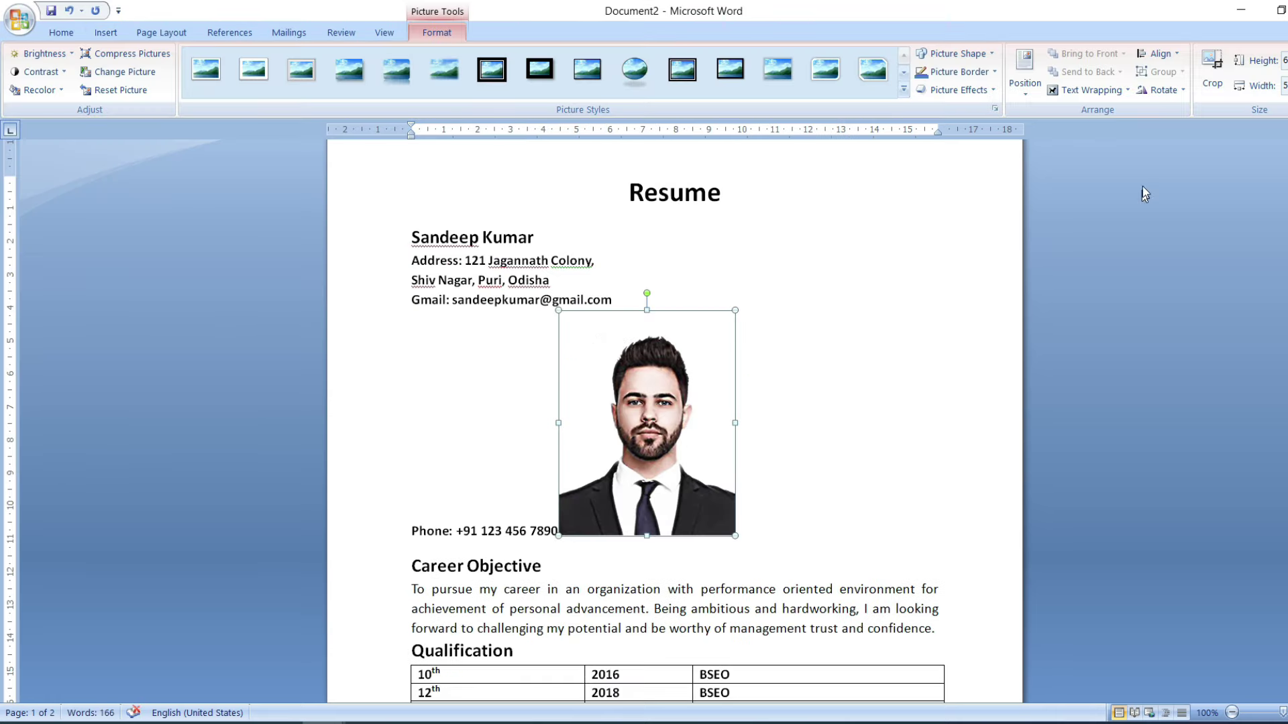
- Set the photo's wrapping to In Front of Text, then shrink it and place it top right
left_click(1120, 93)
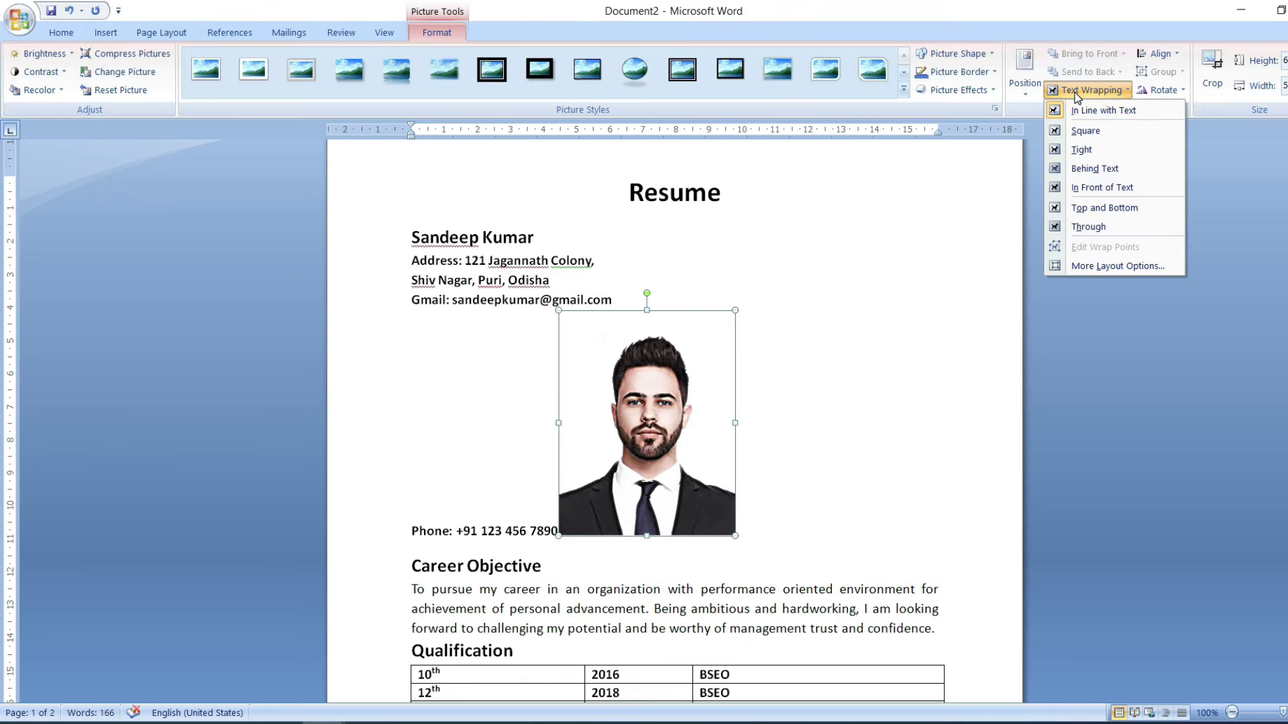
left_click(1099, 193)
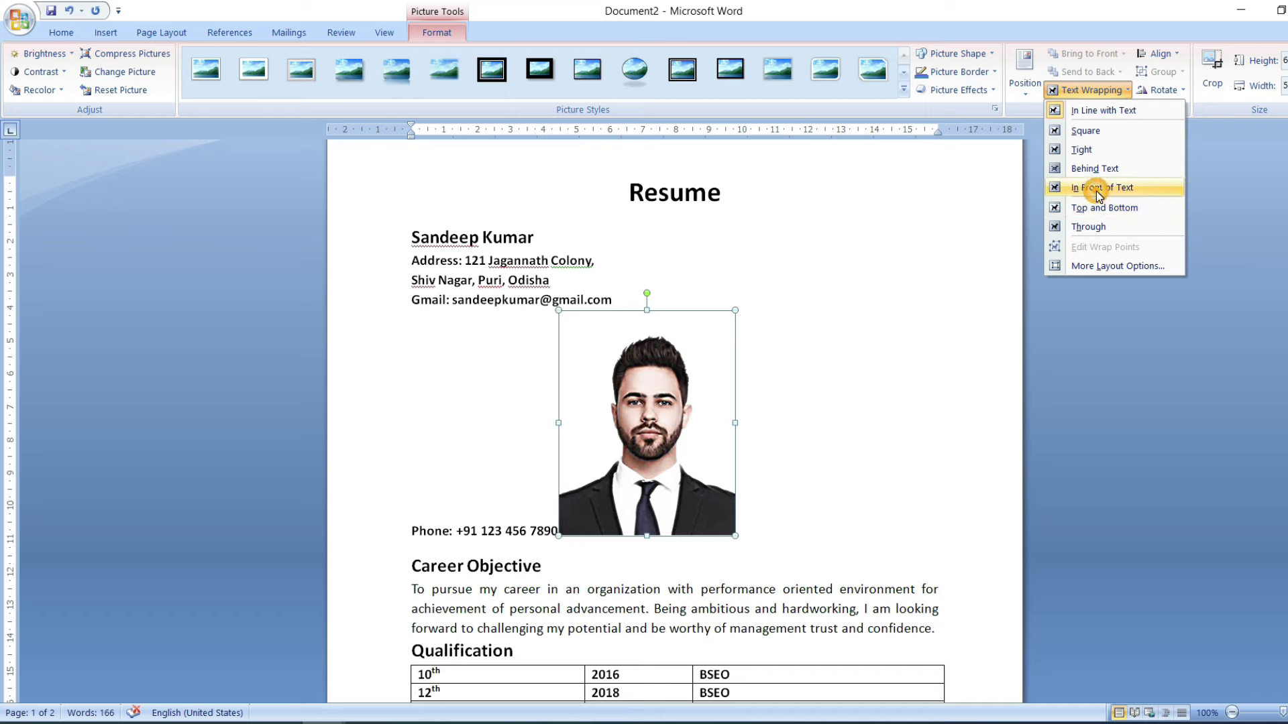
mouse_move(560, 309)
left_mouse_down()
mouse_move(657, 436)
mouse_move(865, 293)
mouse_move(858, 271)
mouse_move(896, 240)
mouse_move(847, 267)
left_mouse_up()
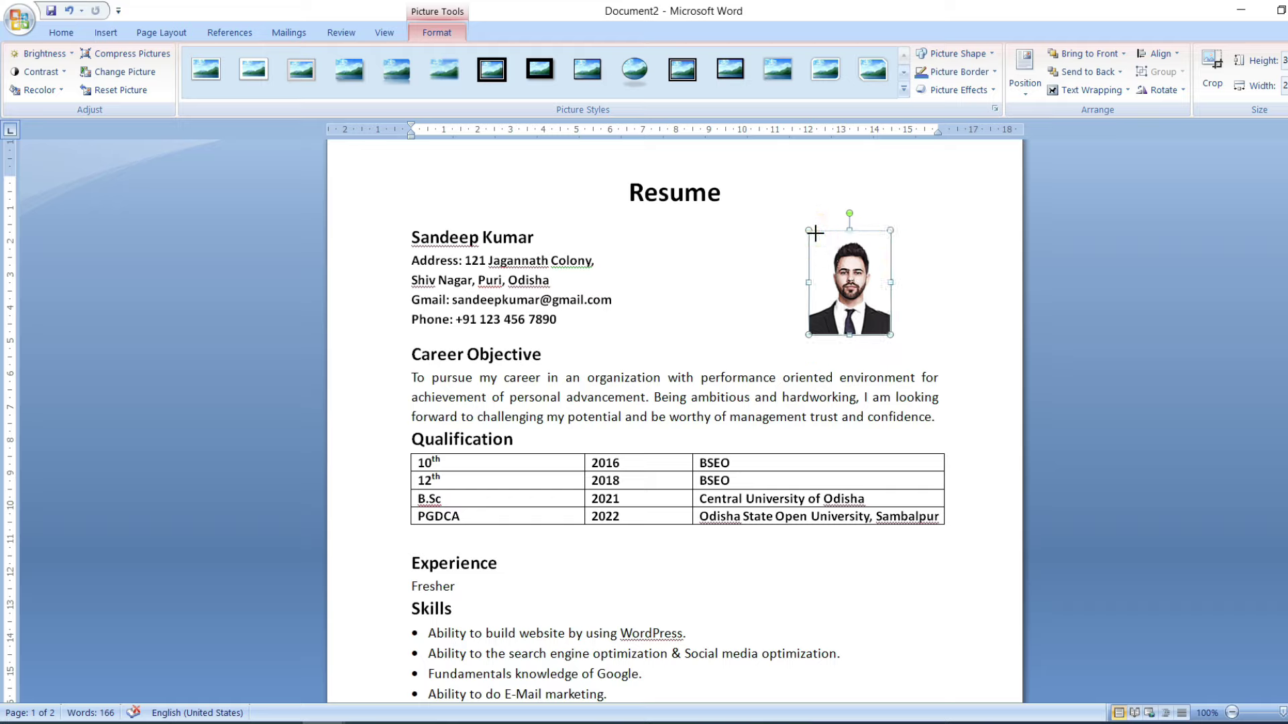
left_click_drag(808, 230, 815, 234)
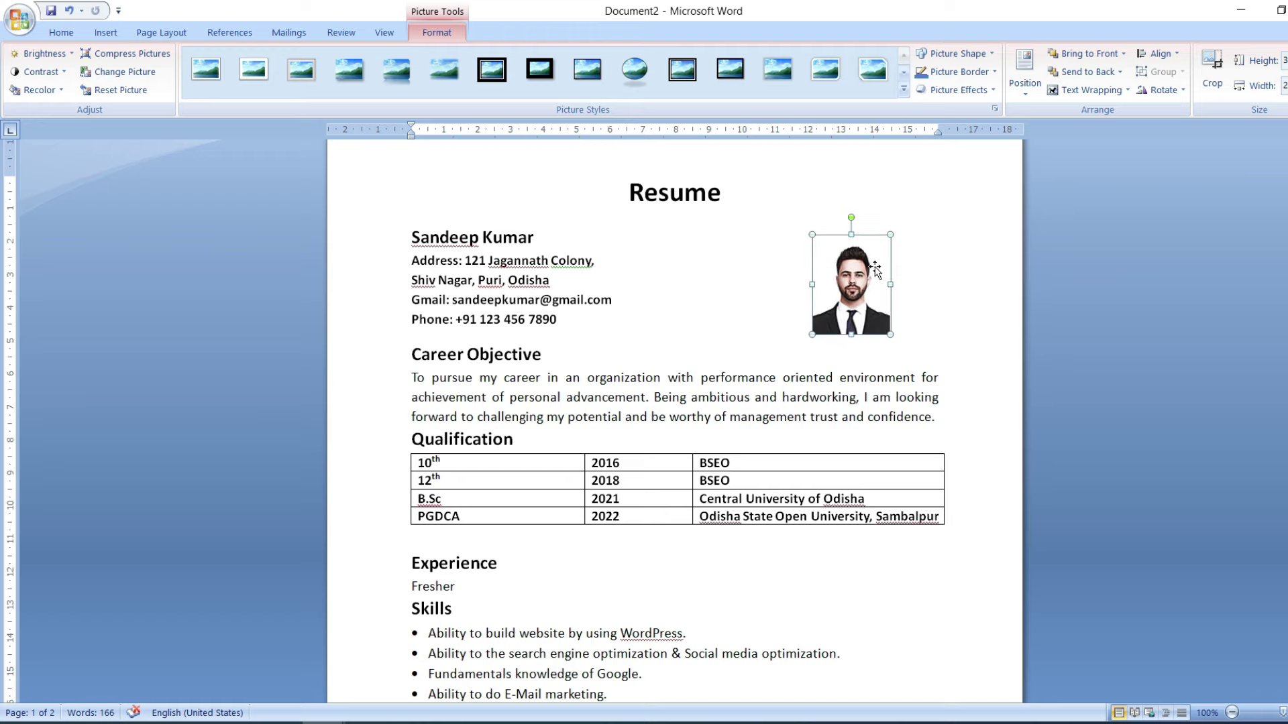
- Give the photo a dark Picture Border outline
left_click(984, 74)
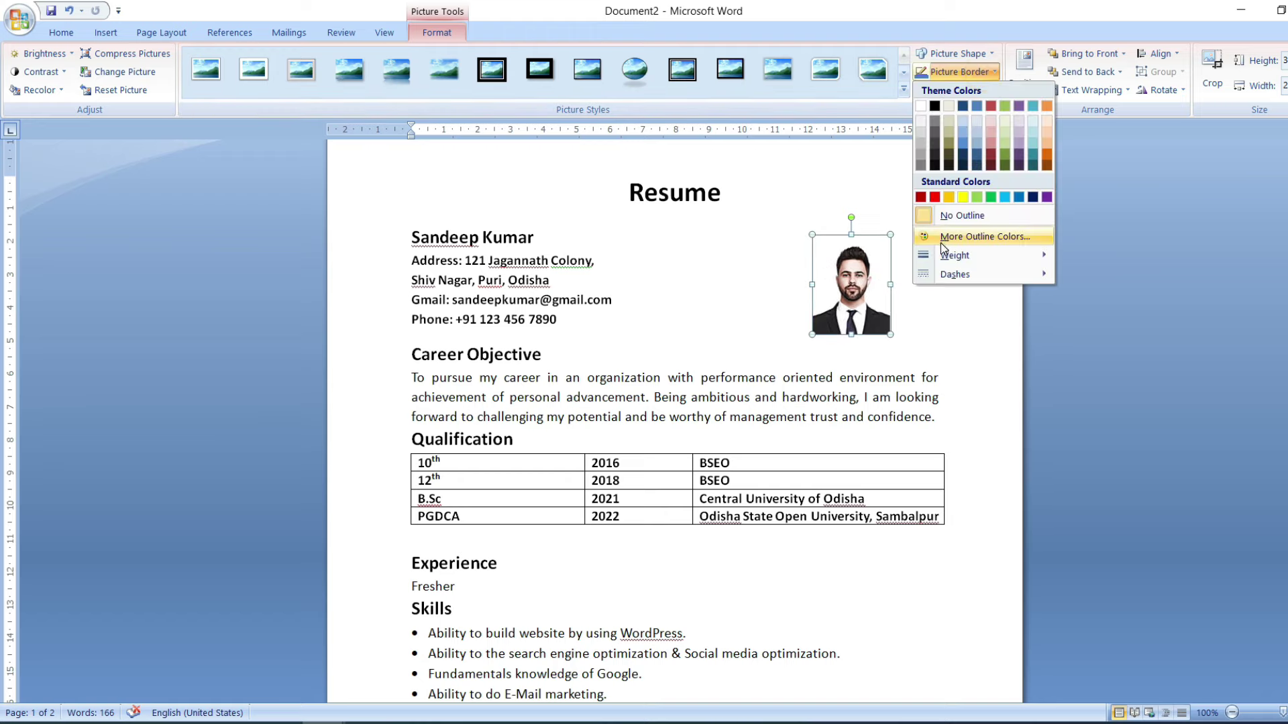
left_click(935, 160)
left_click(297, 164)
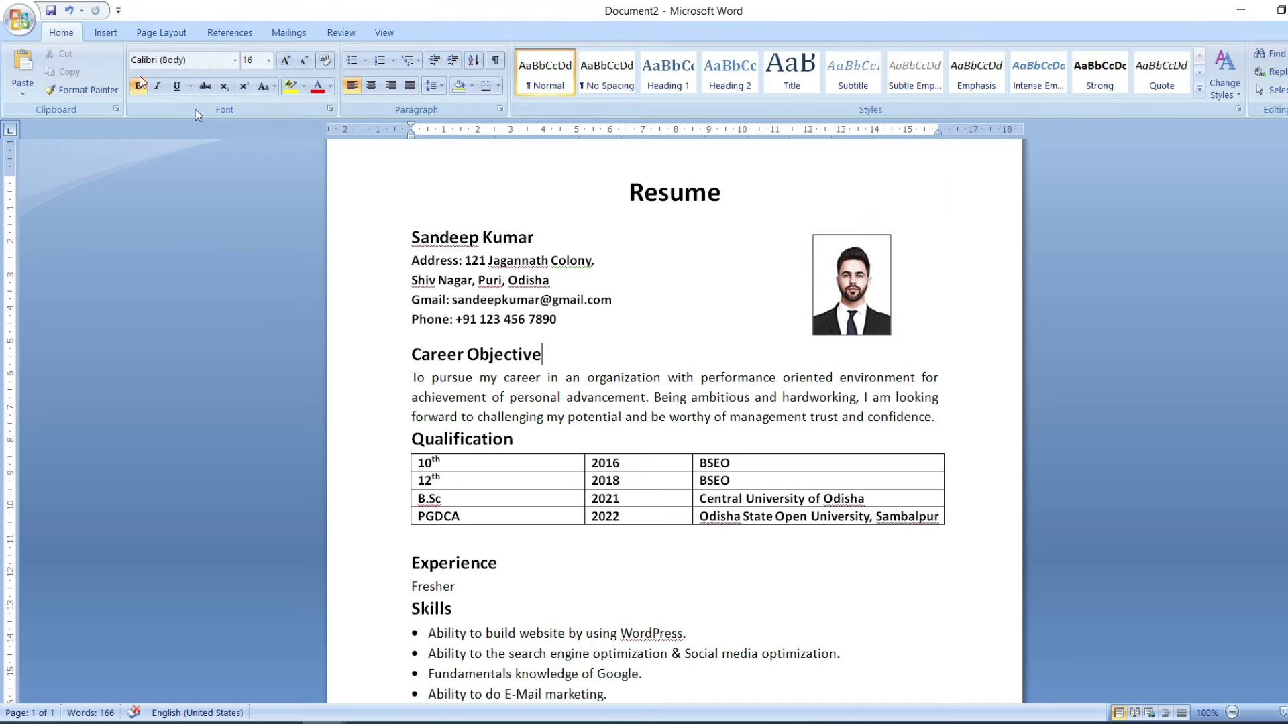
- Draw a straight line across the page under the phone number, weighted 1½ pt
left_click(105, 32)
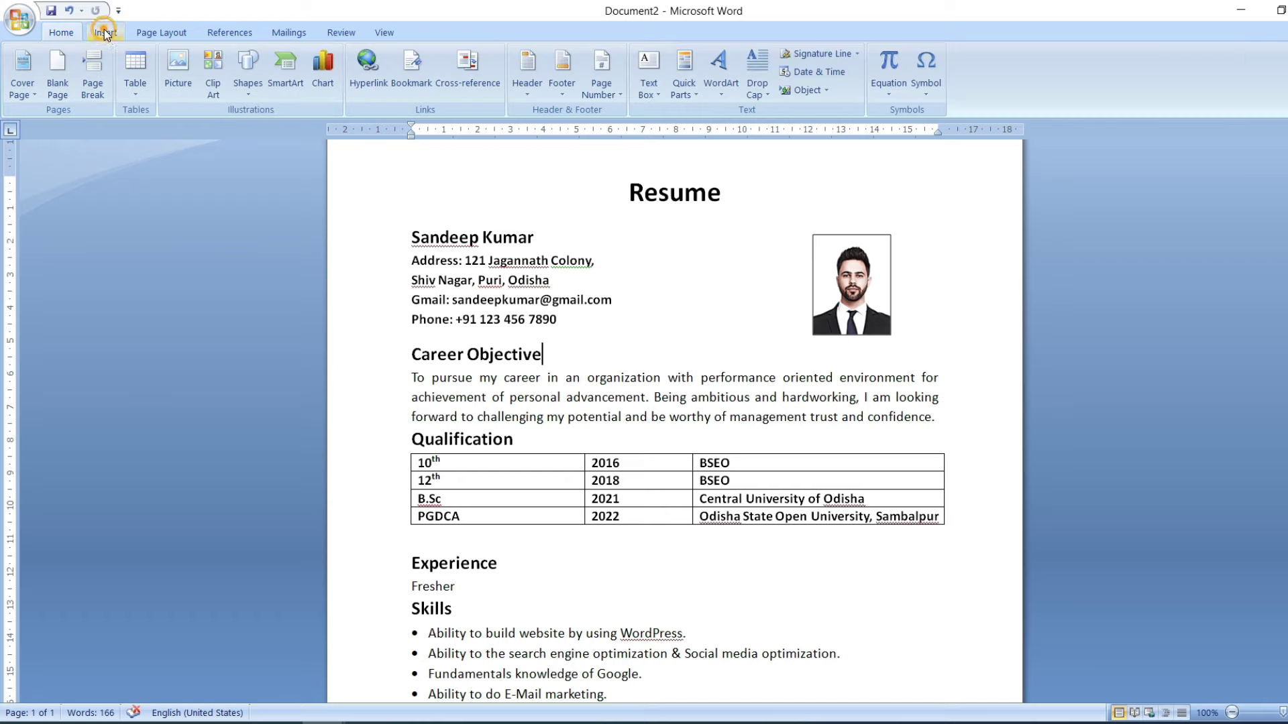
left_click(247, 74)
left_click(257, 128)
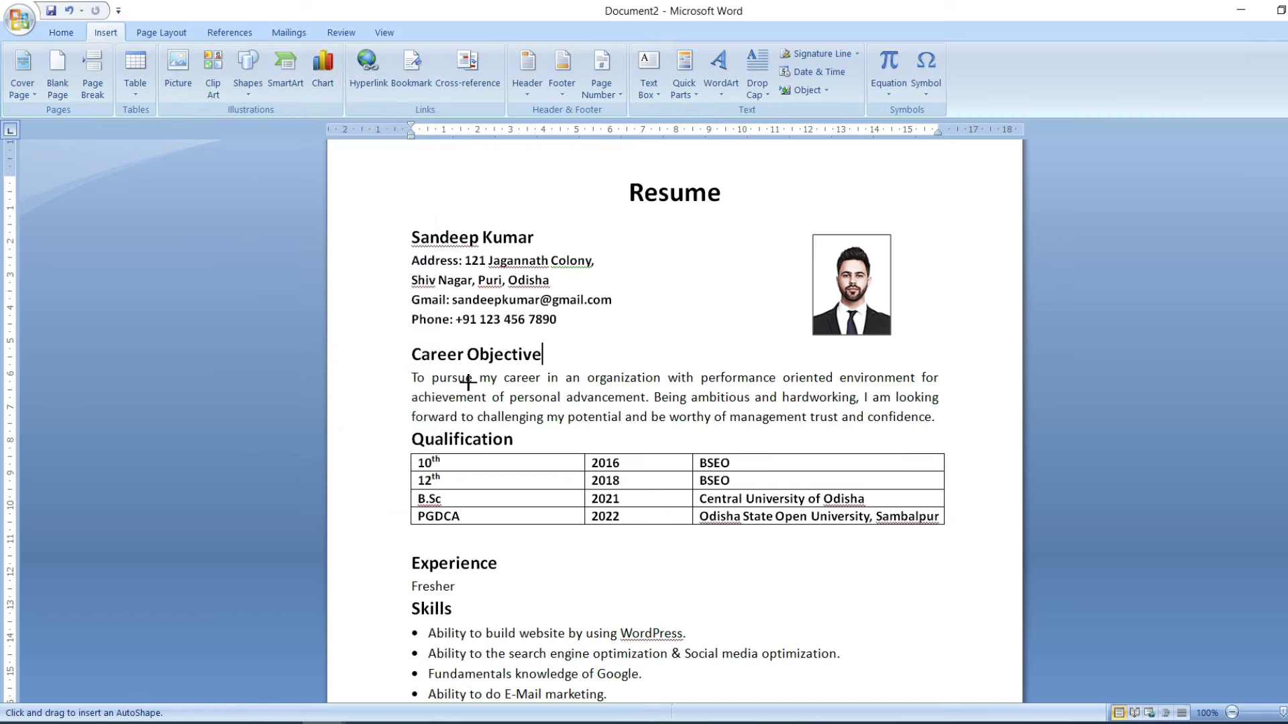
mouse_move(412, 338)
left_mouse_down()
mouse_move(671, 353)
mouse_move(835, 346)
mouse_move(911, 324)
mouse_move(942, 337)
left_mouse_up()
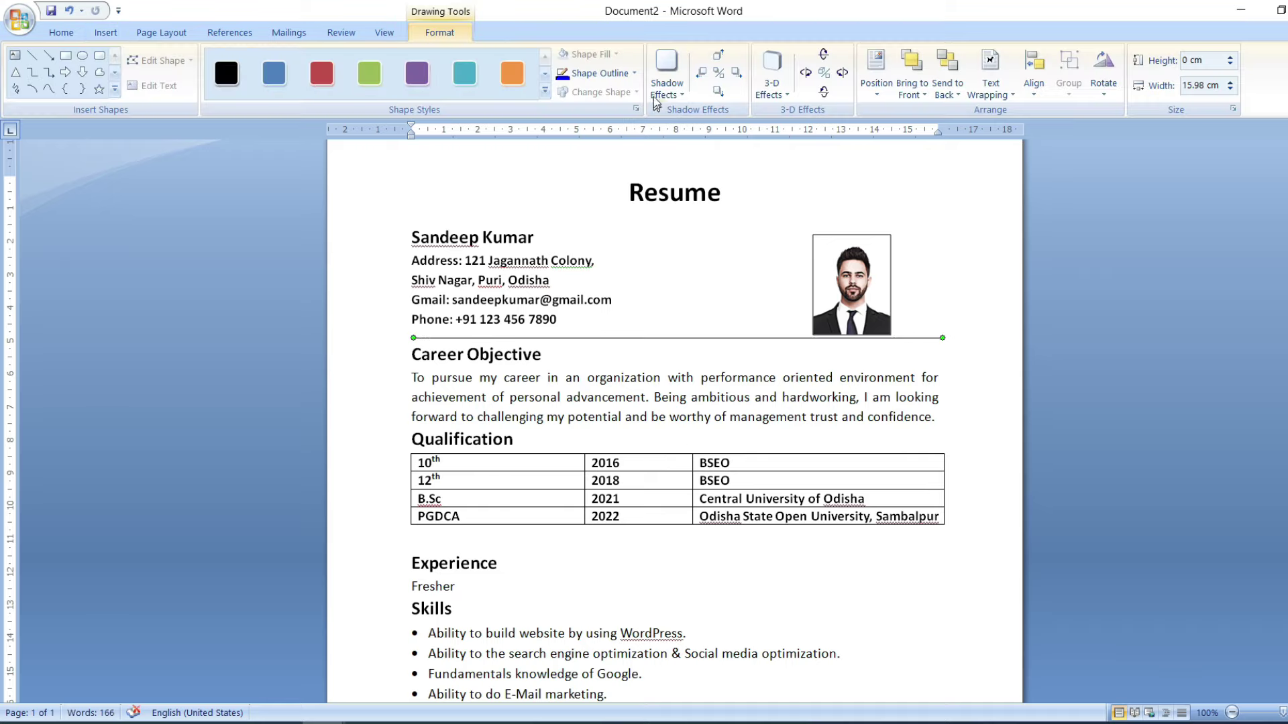
left_click(603, 73)
mouse_move(595, 257)
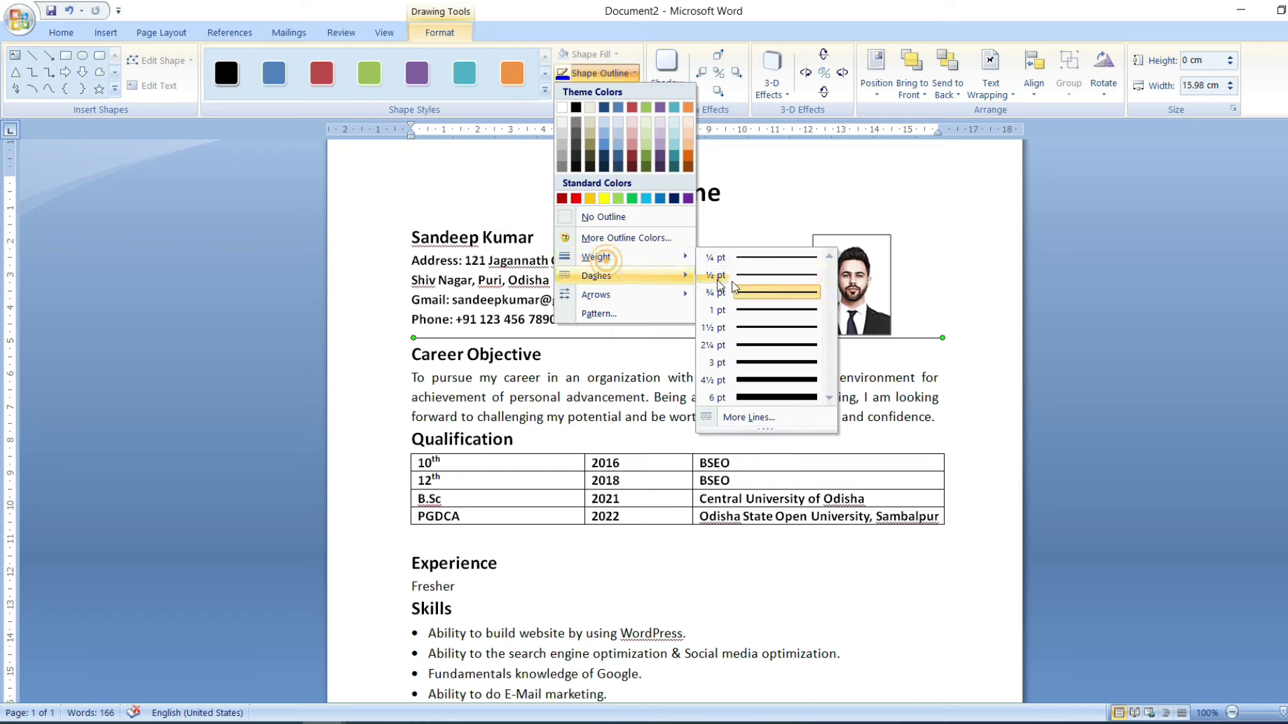
left_click(794, 327)
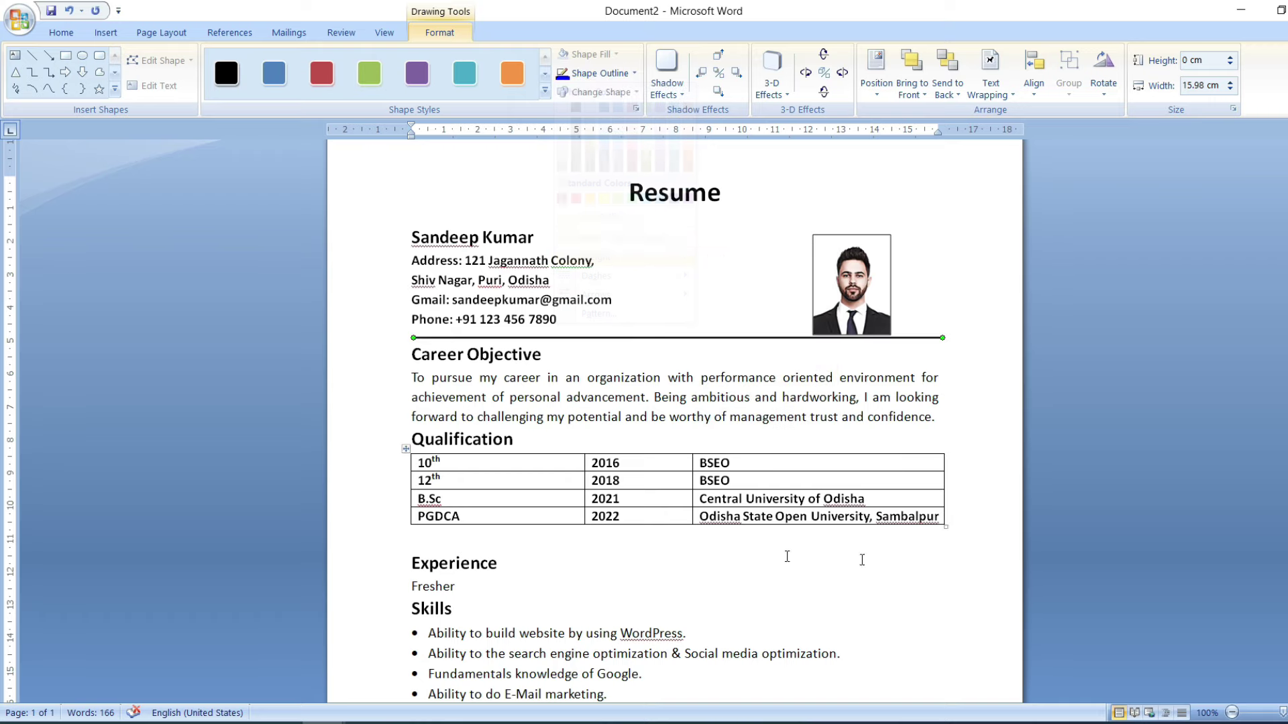
left_click(1128, 522)
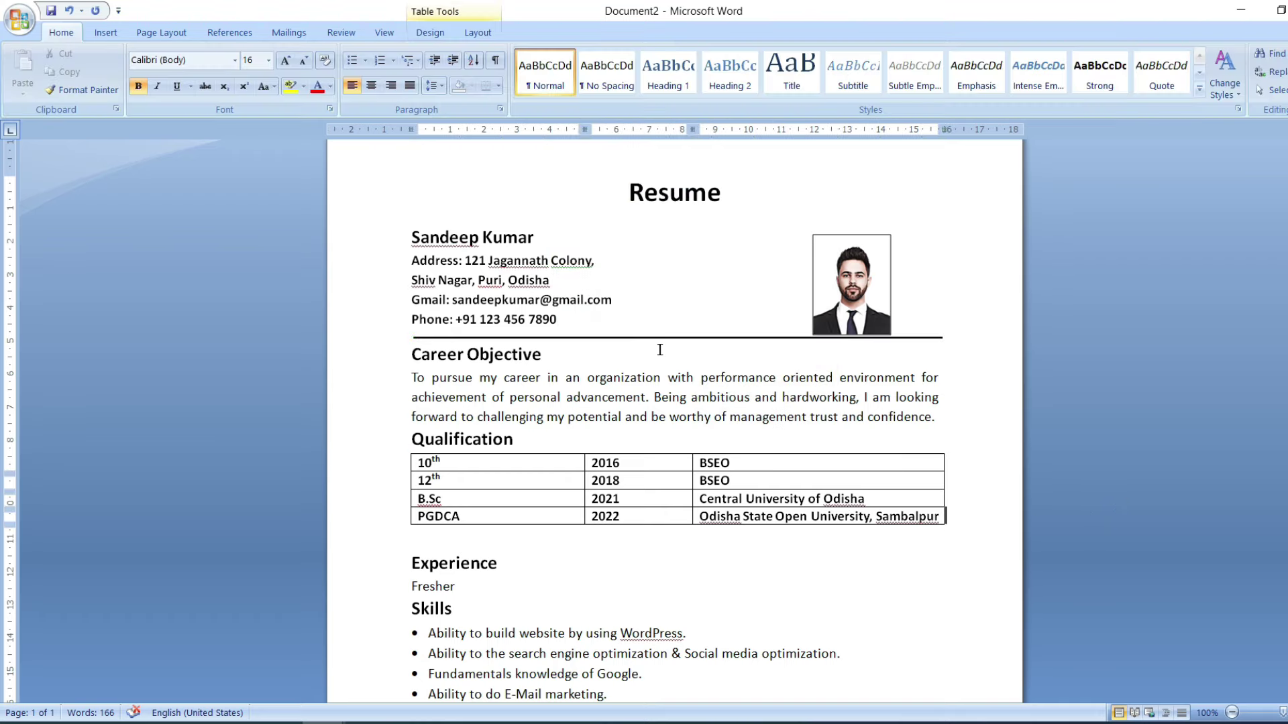
scroll(660, 350, "down", 7)
scroll(660, 350, "down", 4)
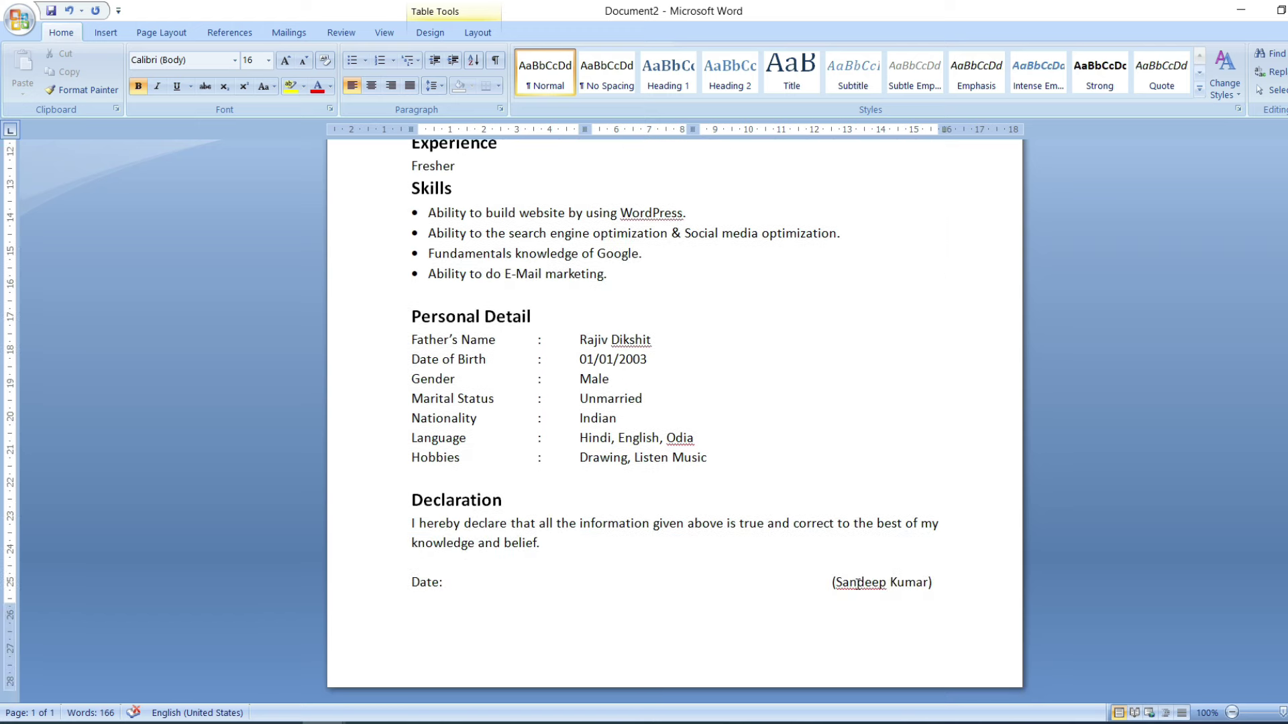
left_click(679, 563)
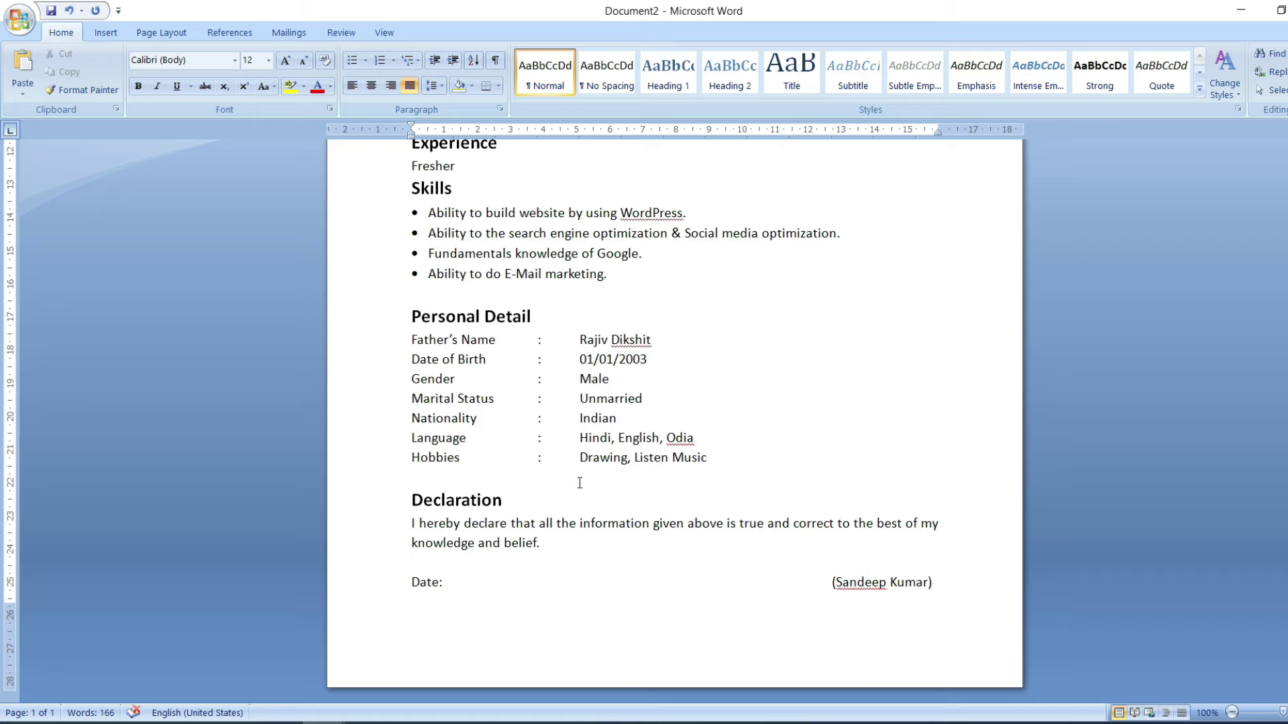
scroll(579, 483, "up", 2)
scroll(580, 483, "up", 1)
scroll(579, 483, "up", 2)
scroll(580, 482, "up", 2)
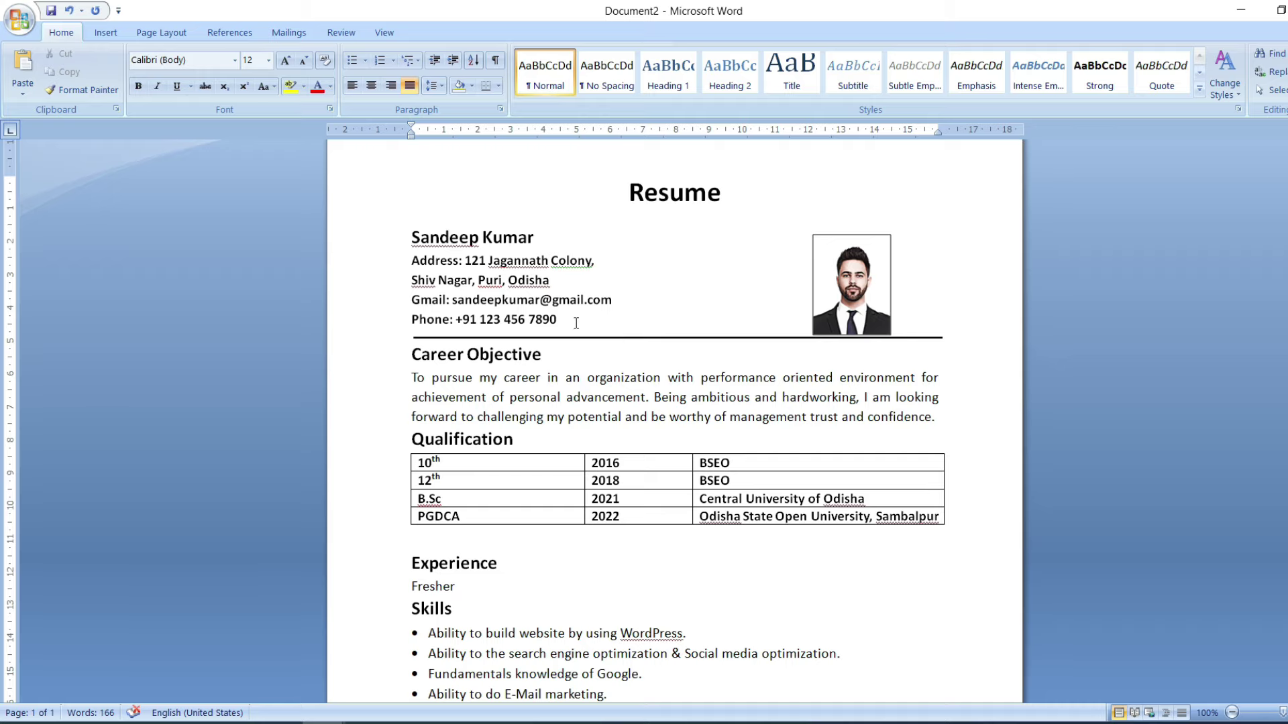
scroll(575, 323, "down", 2)
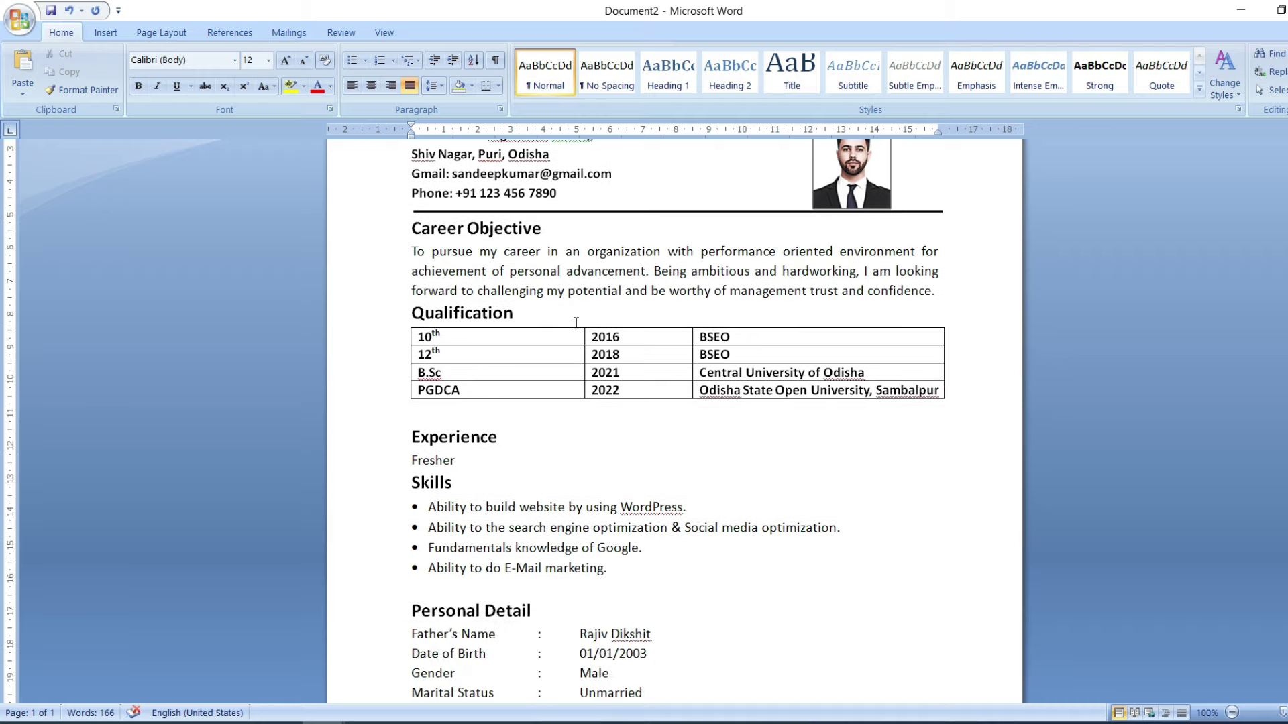
scroll(575, 322, "down", 1)
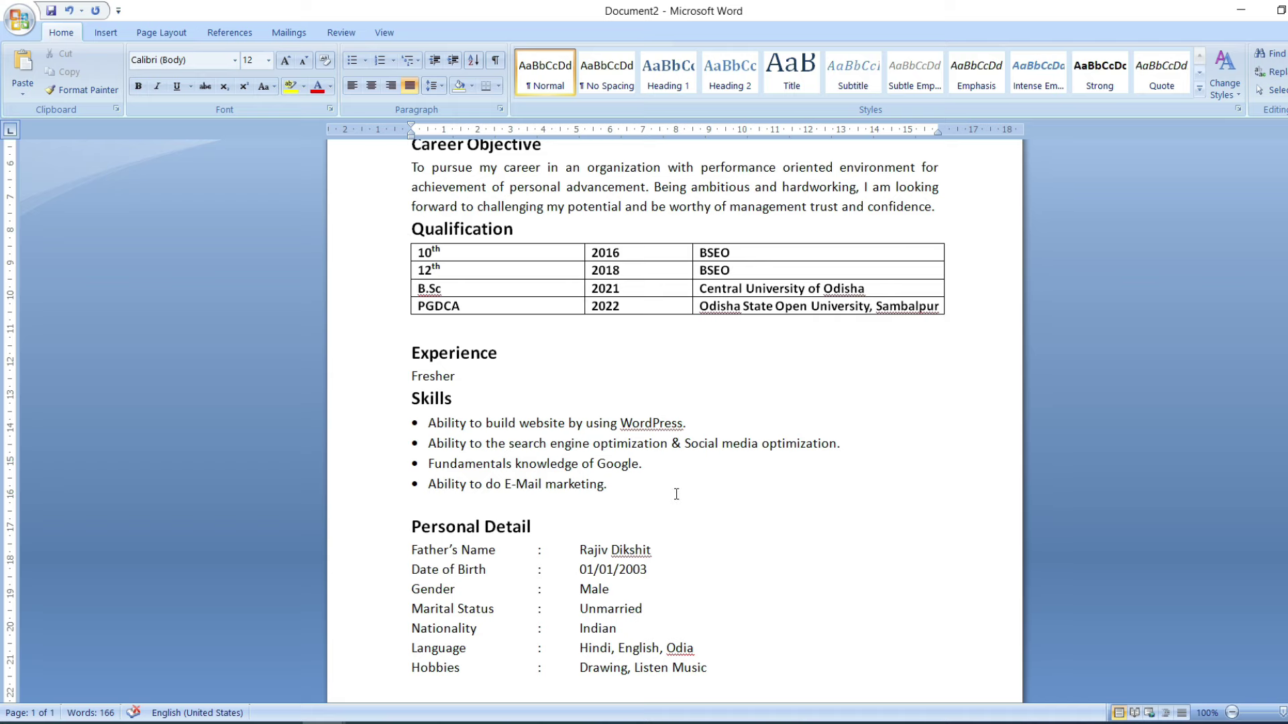
scroll(575, 333, "up", 4)
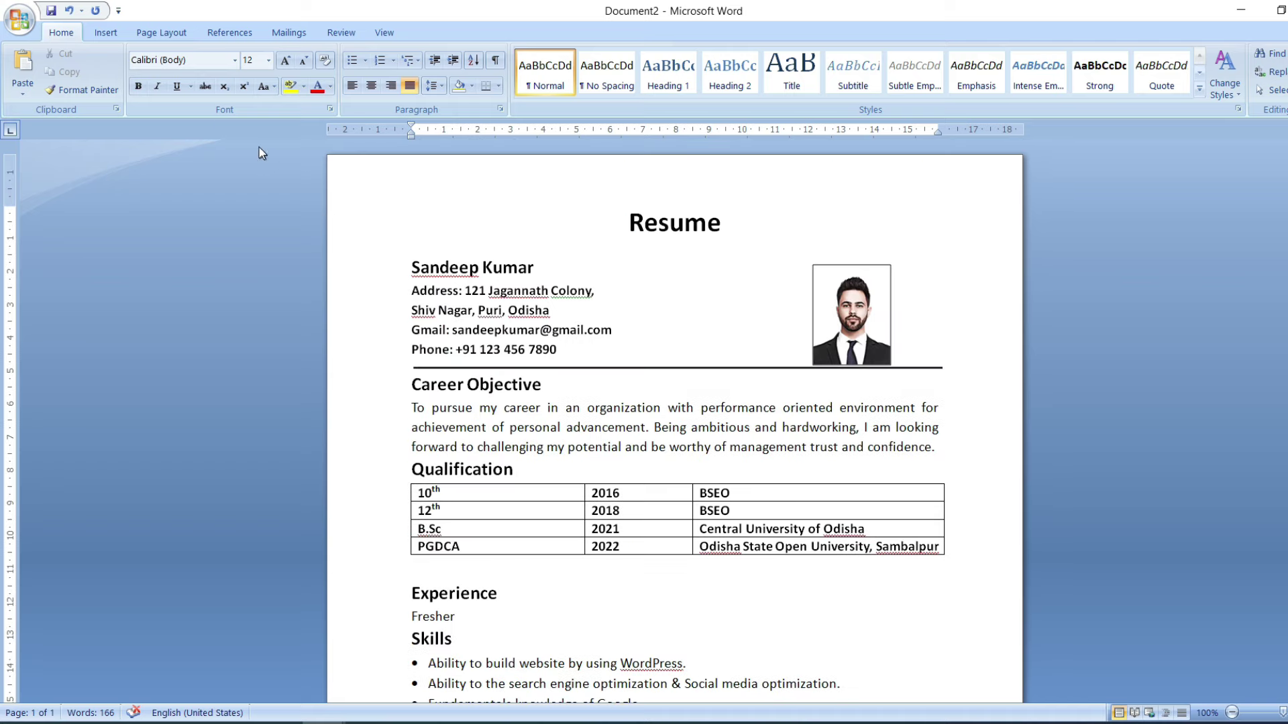
- Save the resume as resume1.pdf in Documents with the PDF file type
left_click(21, 20)
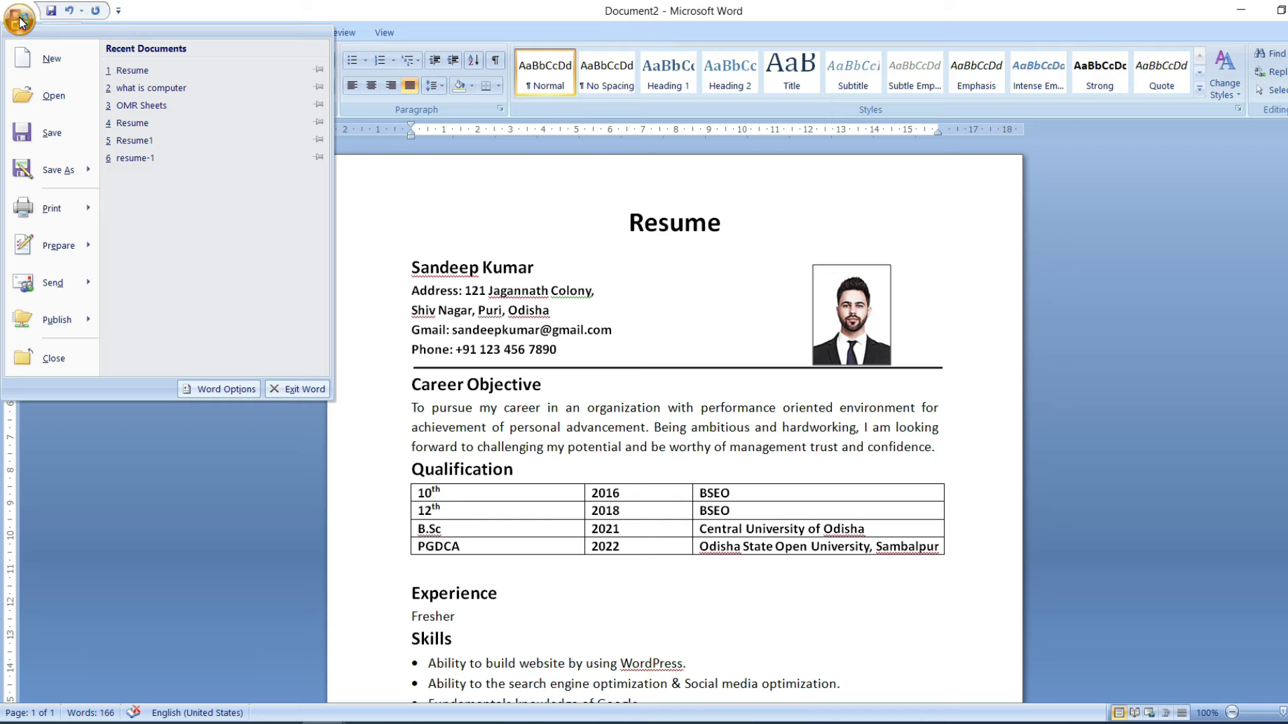
left_click(59, 173)
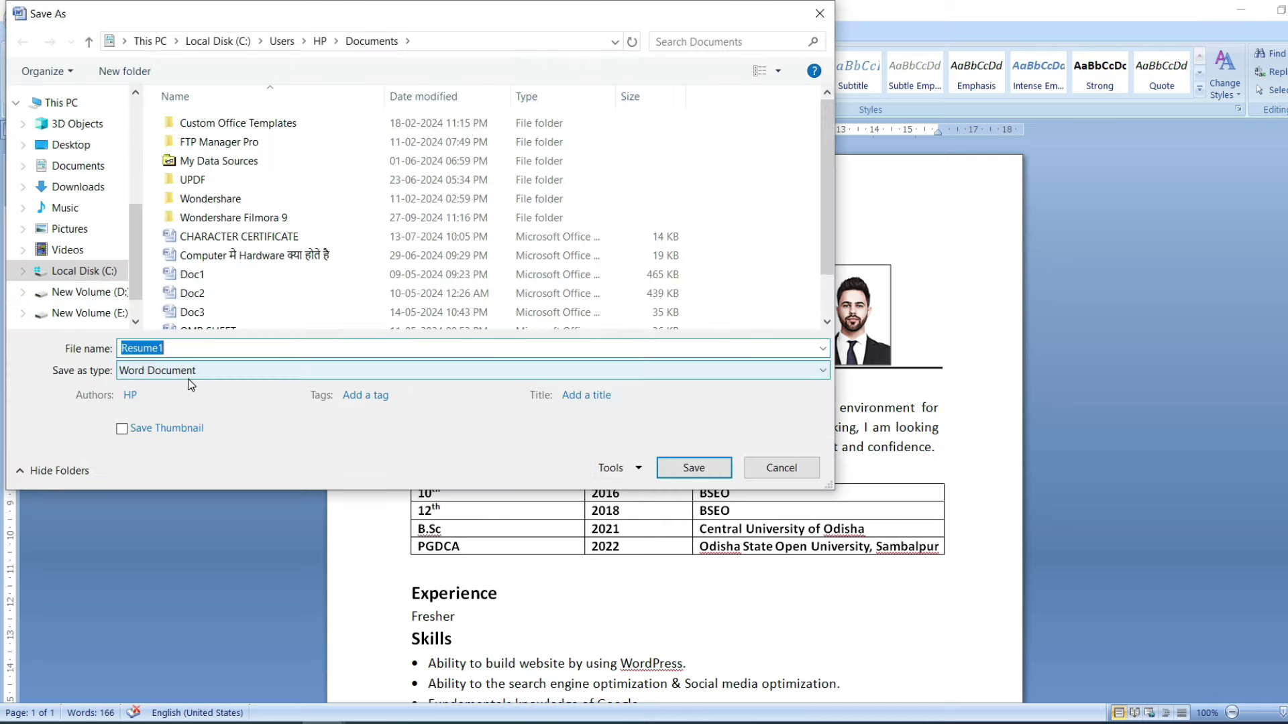
left_click(175, 372)
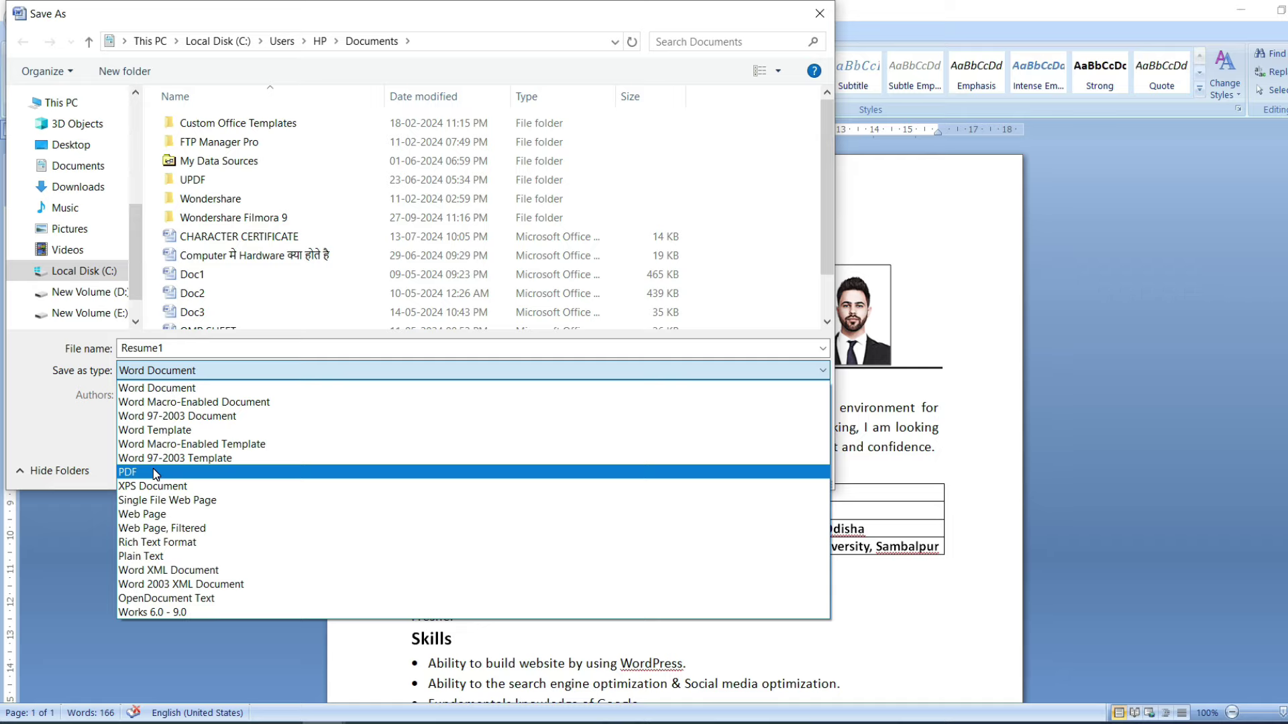
left_click(153, 471)
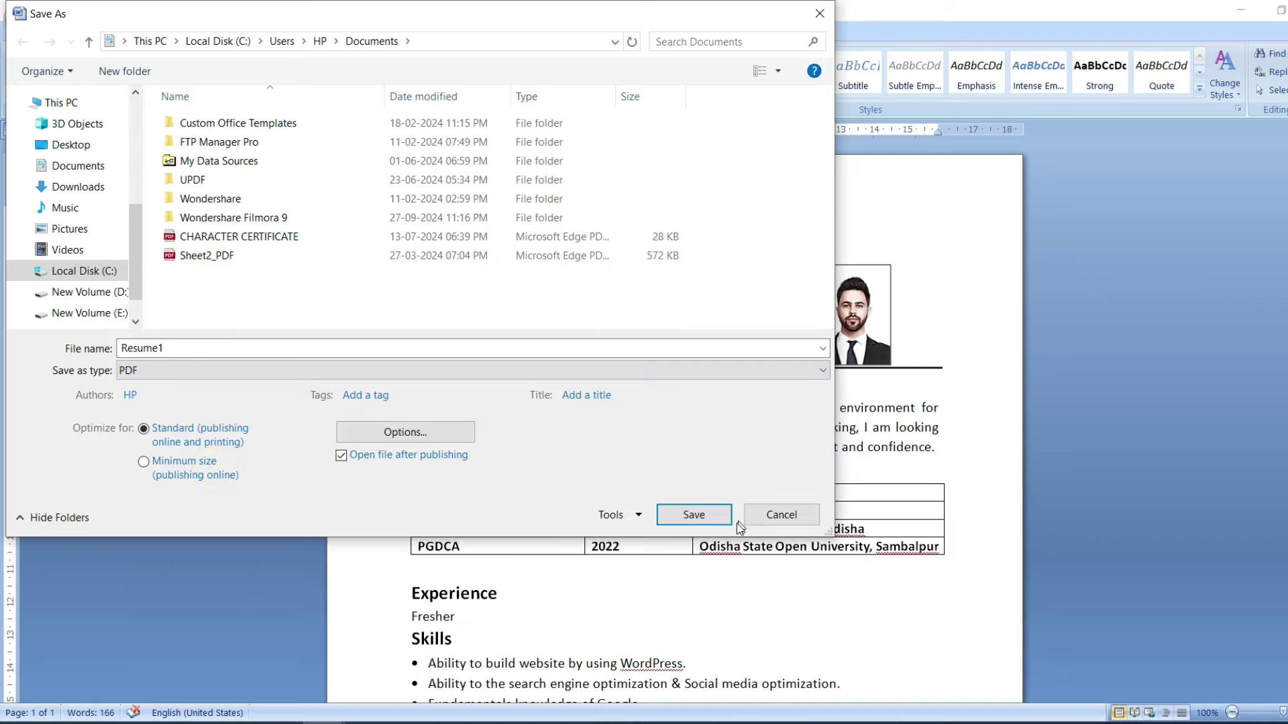
left_click(711, 523)
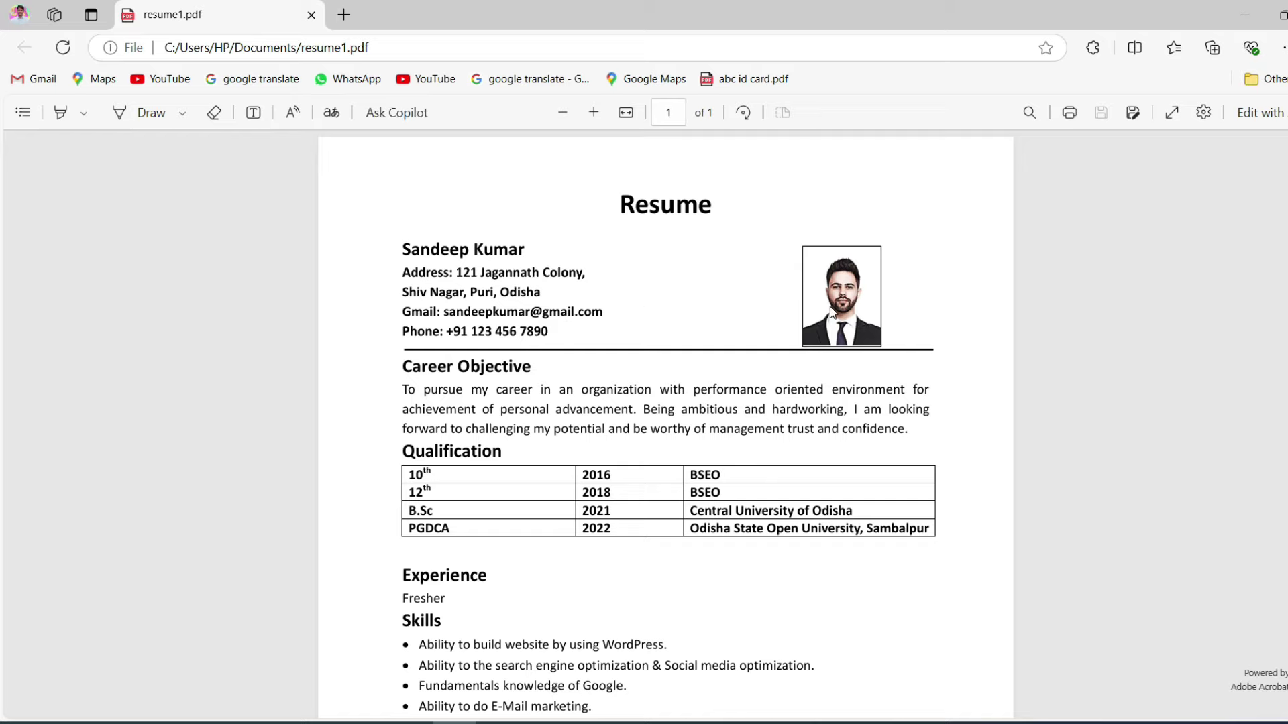
- Scroll through the exported PDF in the browser, then return to Word
scroll(889, 325, "down", 1)
scroll(890, 326, "down", 2)
scroll(866, 327, "down", 2)
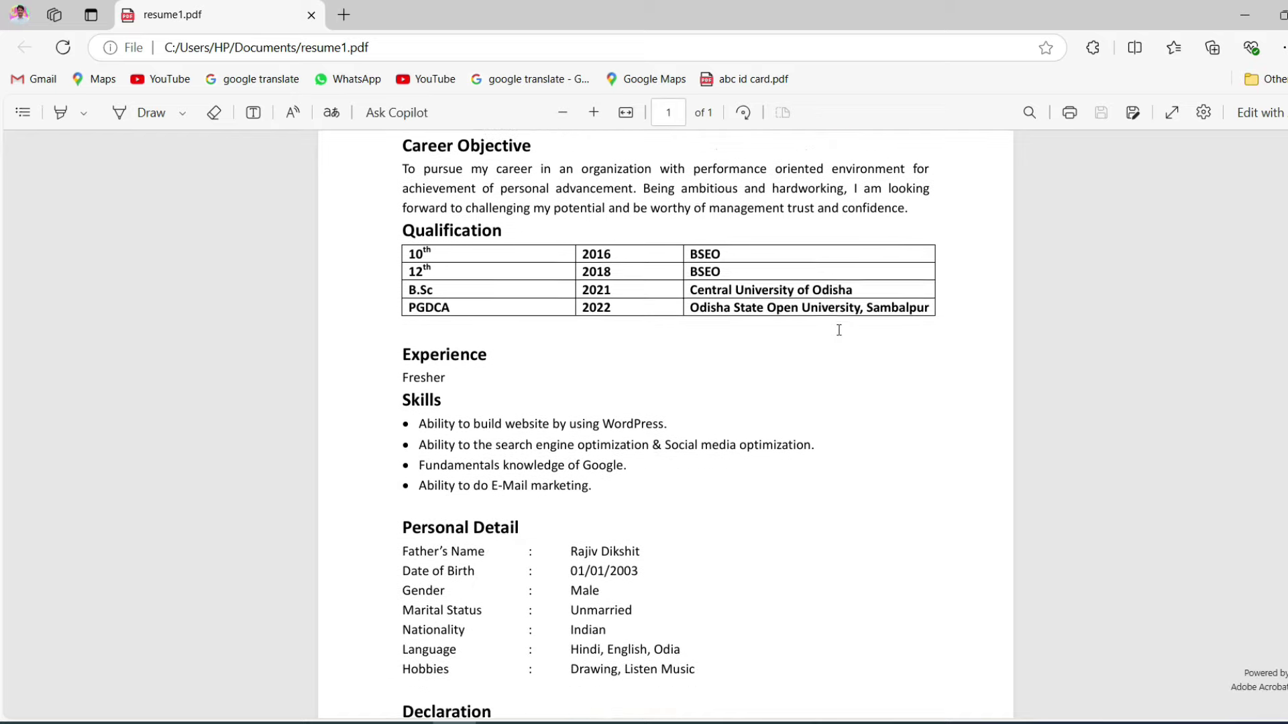
scroll(838, 328, "down", 1)
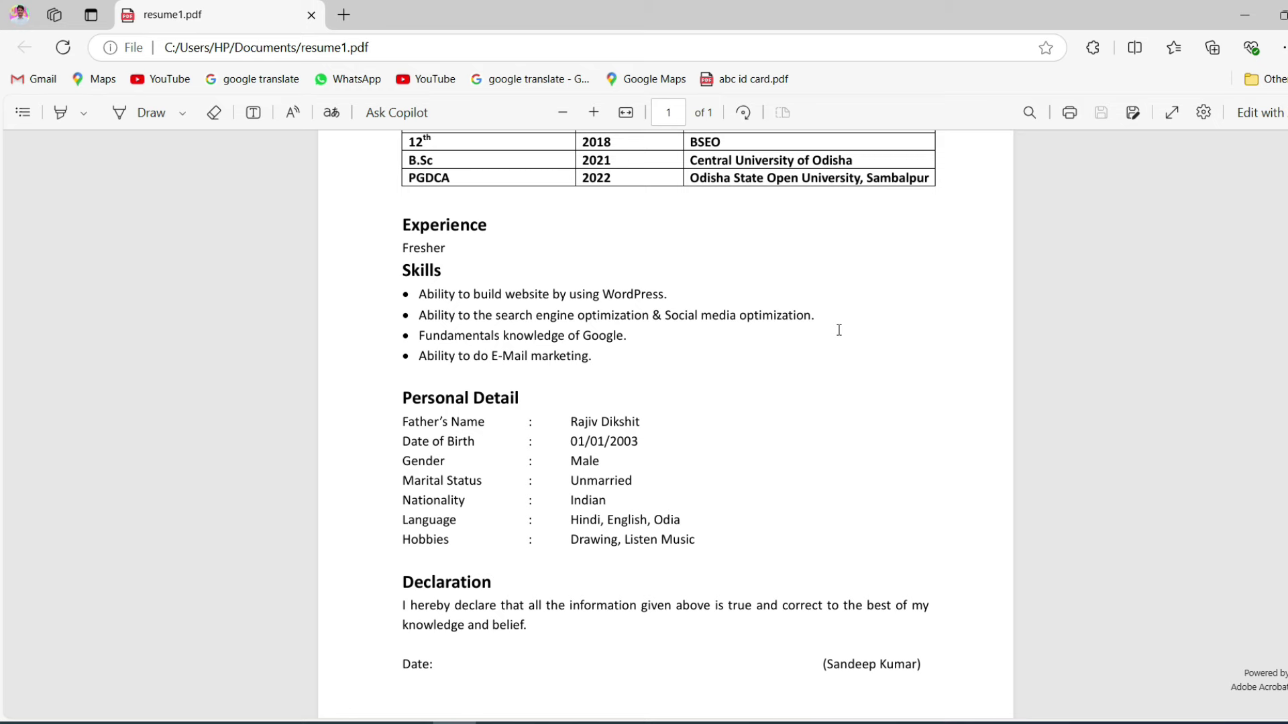
left_click(249, 660)
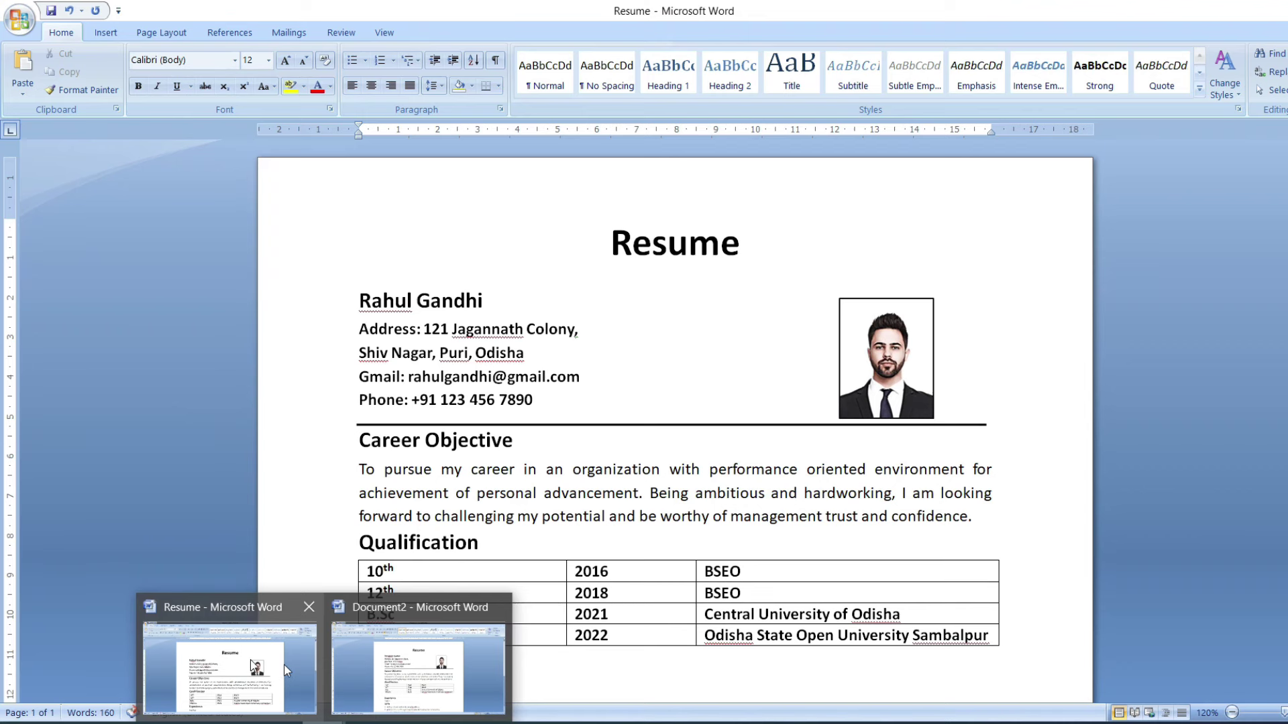
- Switch to Document2, inspect the whole page in zoomed Print Preview (Ctrl+F2), then close it
left_click(416, 671)
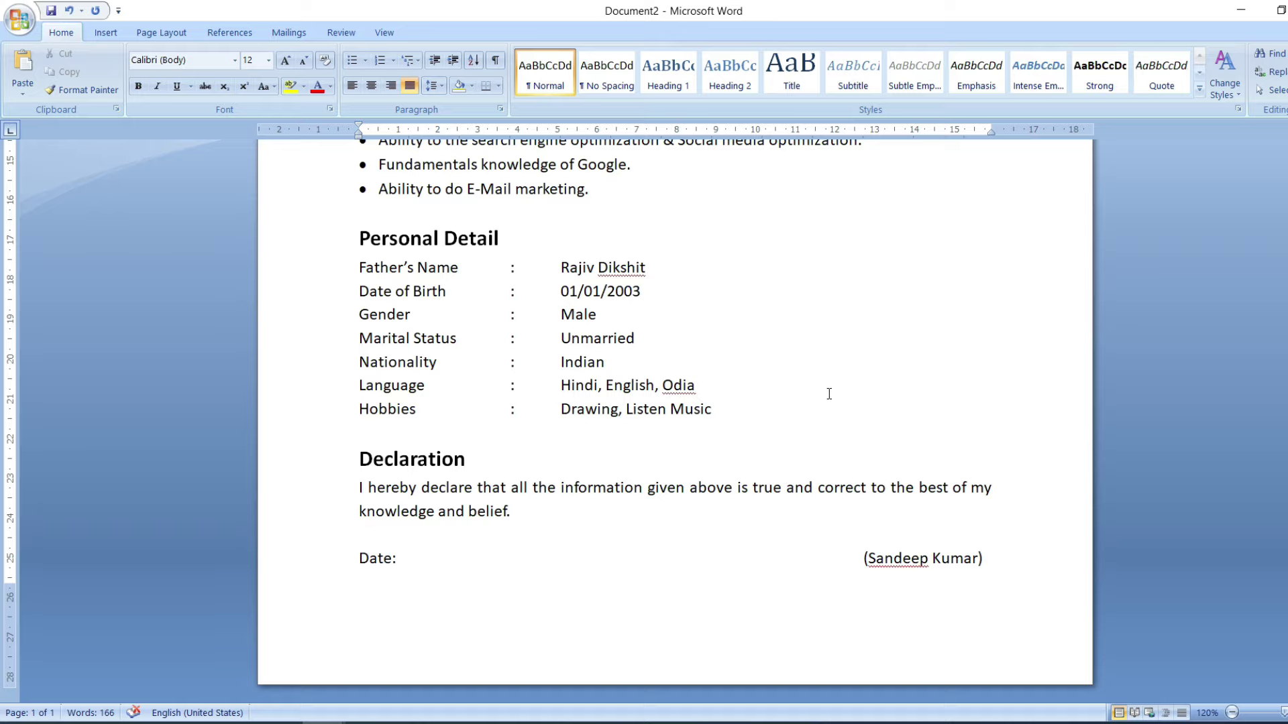
key("ctrl+F2")
left_click(829, 394)
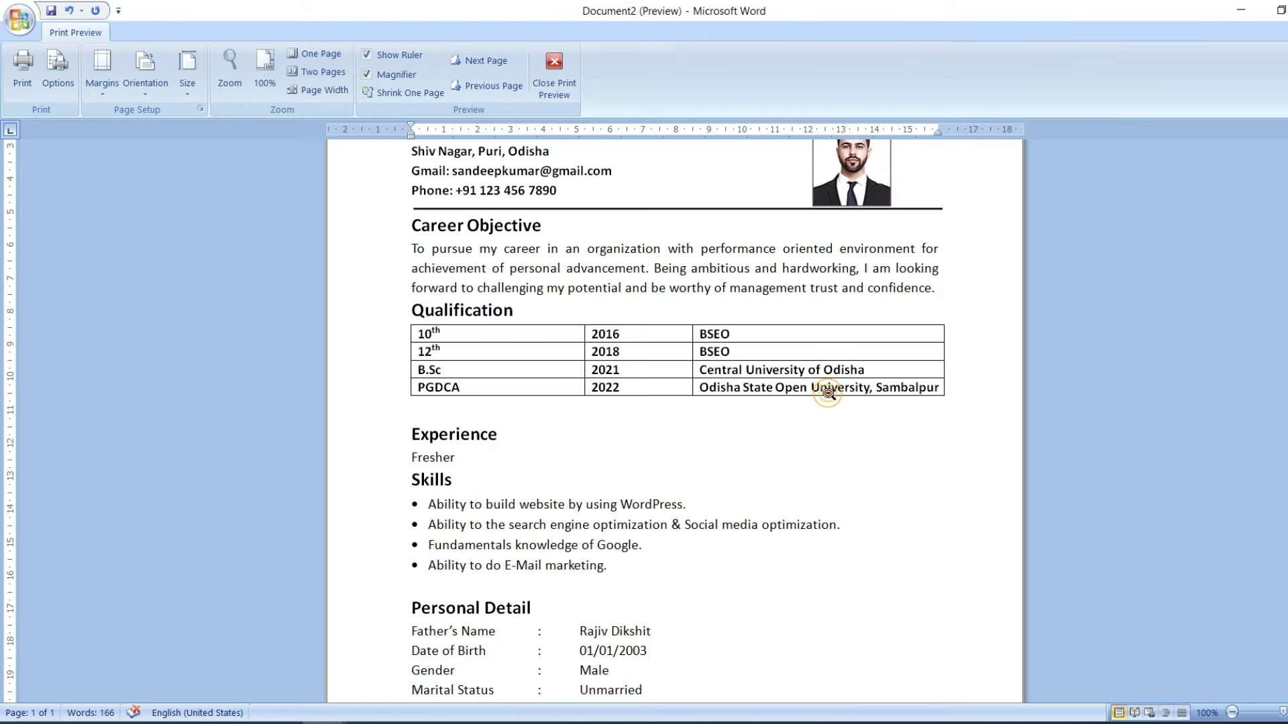
scroll(829, 393, "up", 5)
scroll(1026, 345, "down", 1)
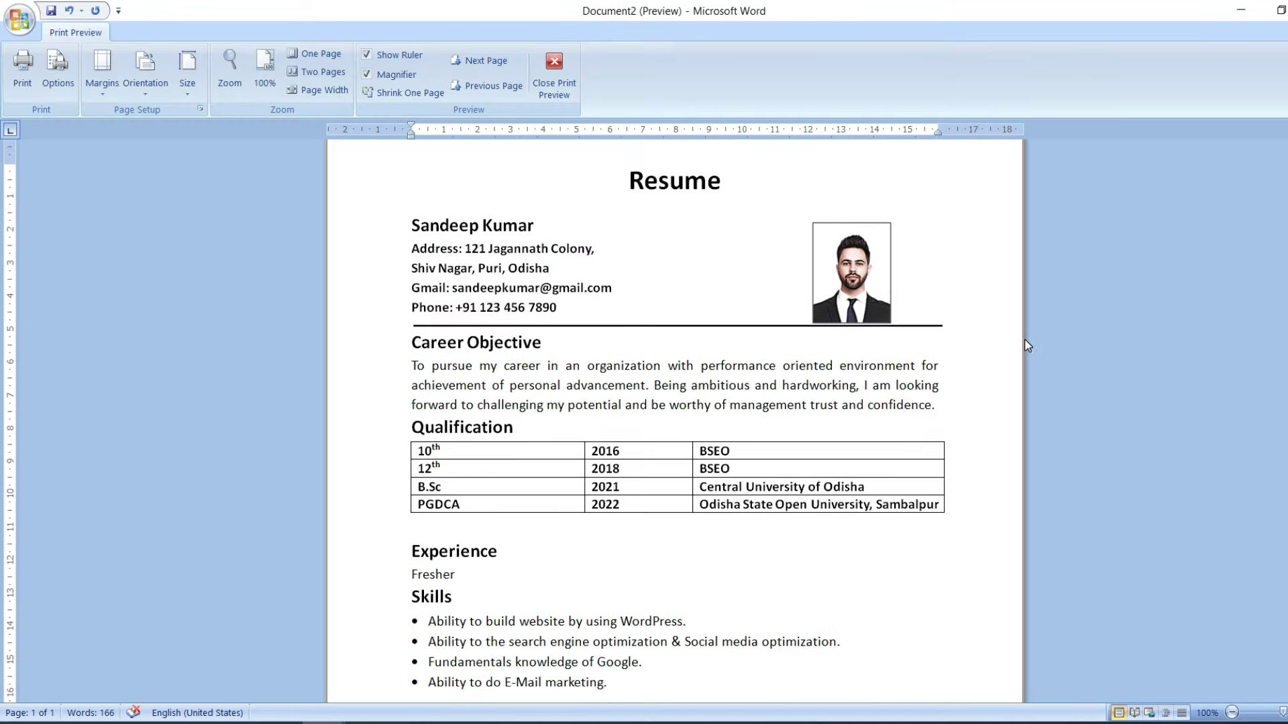
scroll(1012, 342, "down", 4)
scroll(1009, 342, "down", 4)
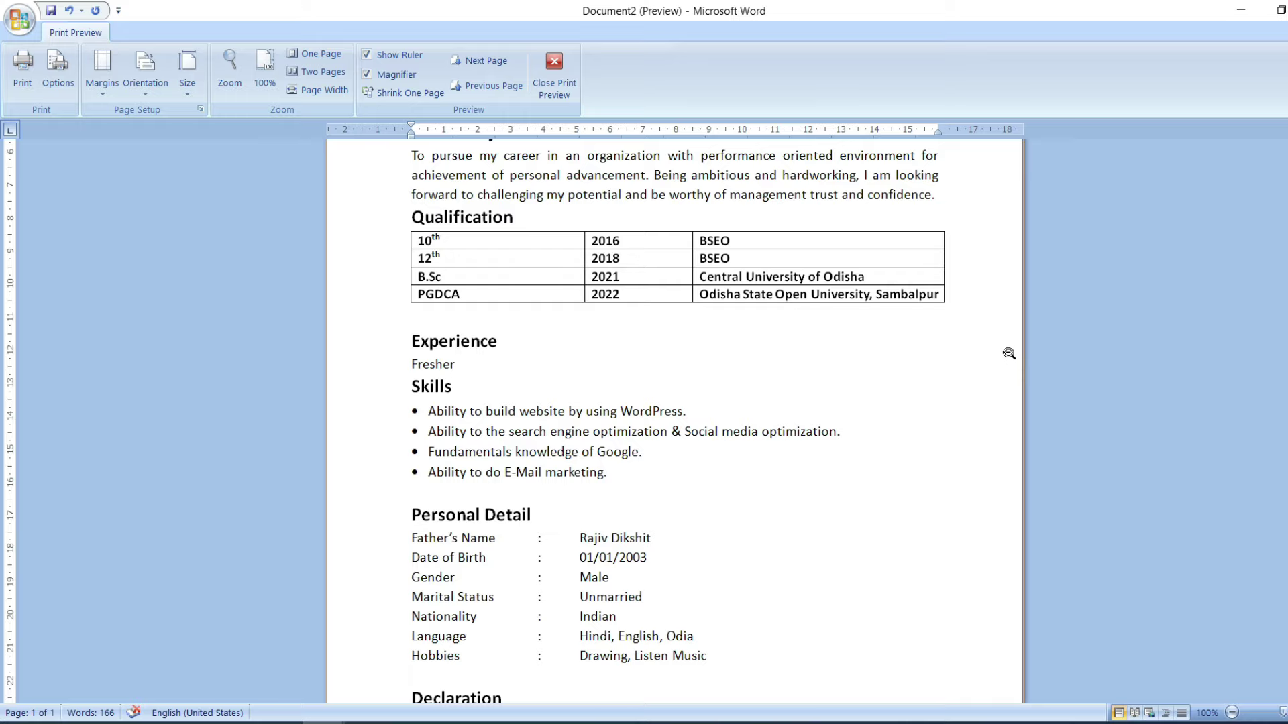
scroll(1008, 355, "down", 3)
scroll(1005, 362, "up", 3)
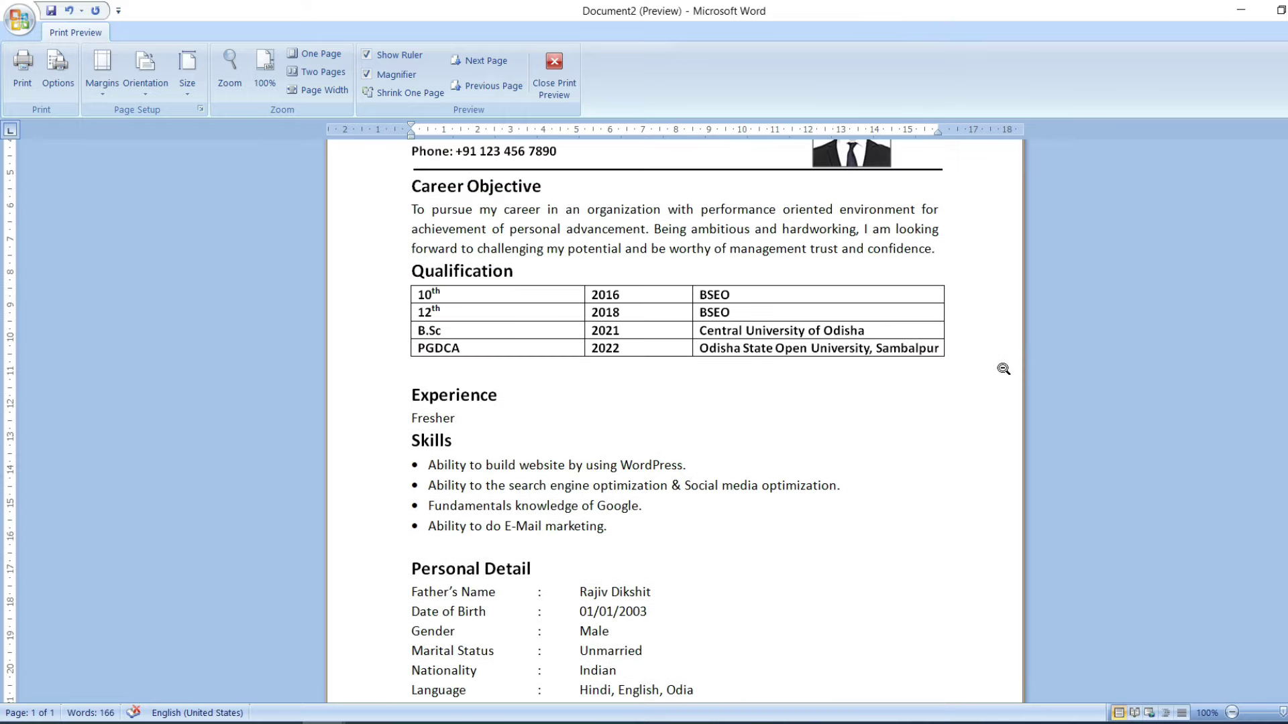
scroll(1003, 369, "up", 3)
scroll(1003, 368, "down", 1)
scroll(1003, 369, "up", 1)
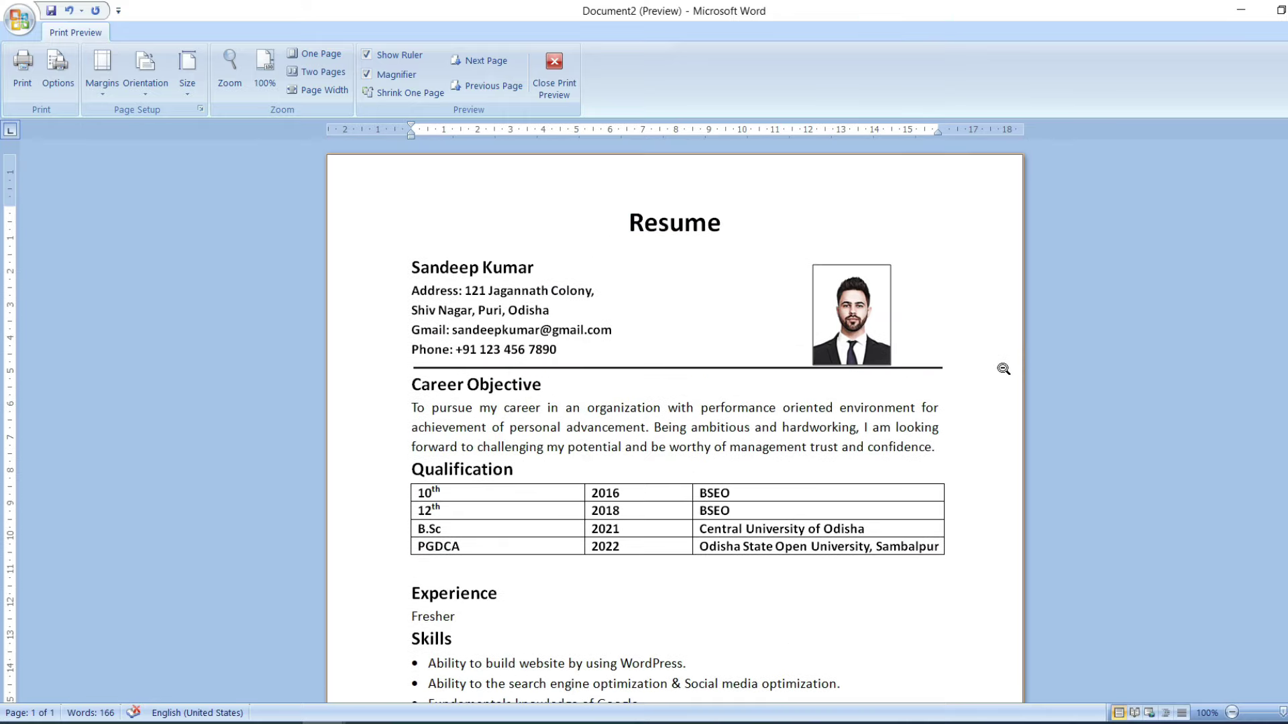
key("Escape")
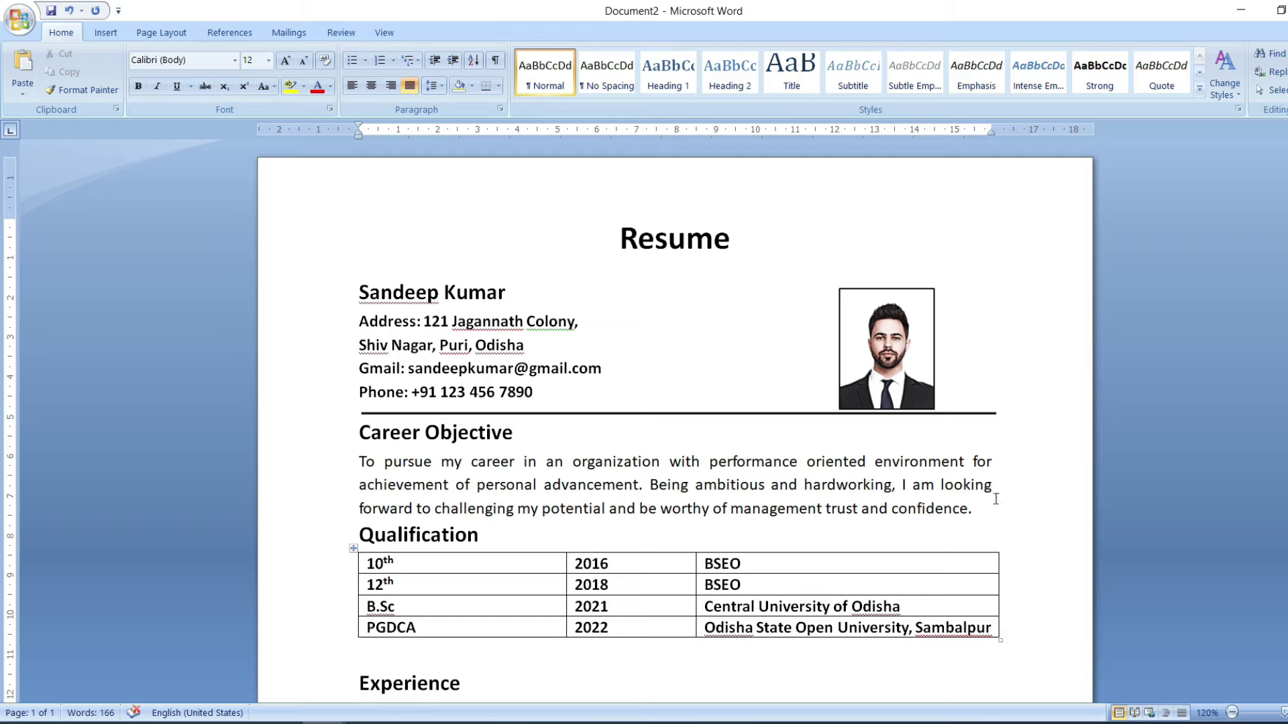